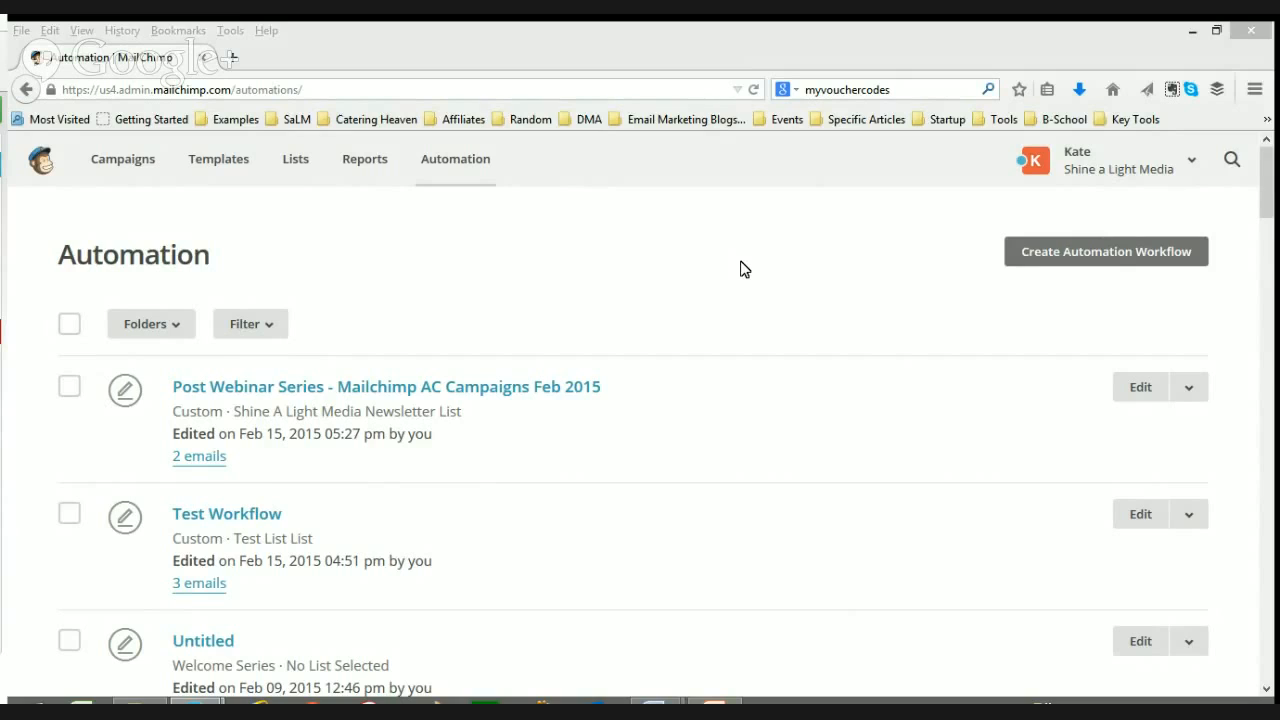
Create a new automation workflow and choose Test List as its list
click(1125, 258)
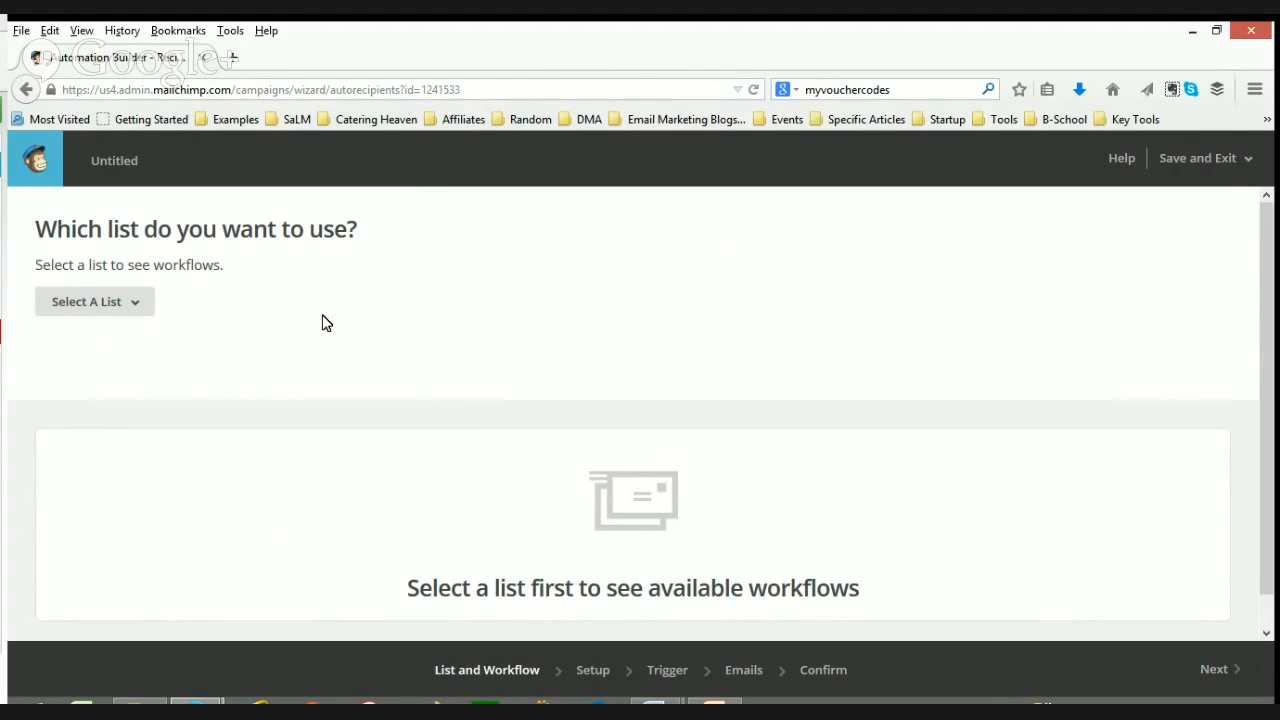
click(112, 316)
click(114, 390)
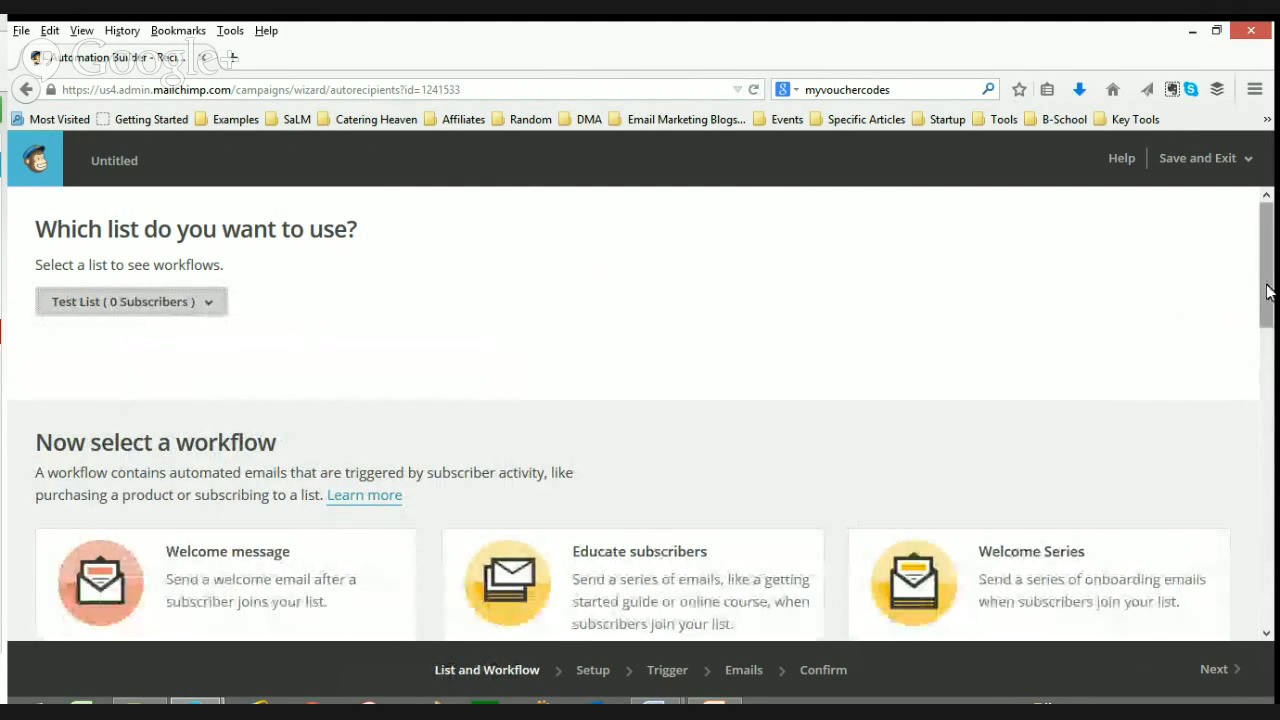
Look through the available workflow types, choose the Custom workflow and continue to its setup
drag(1268, 288, 1275, 368)
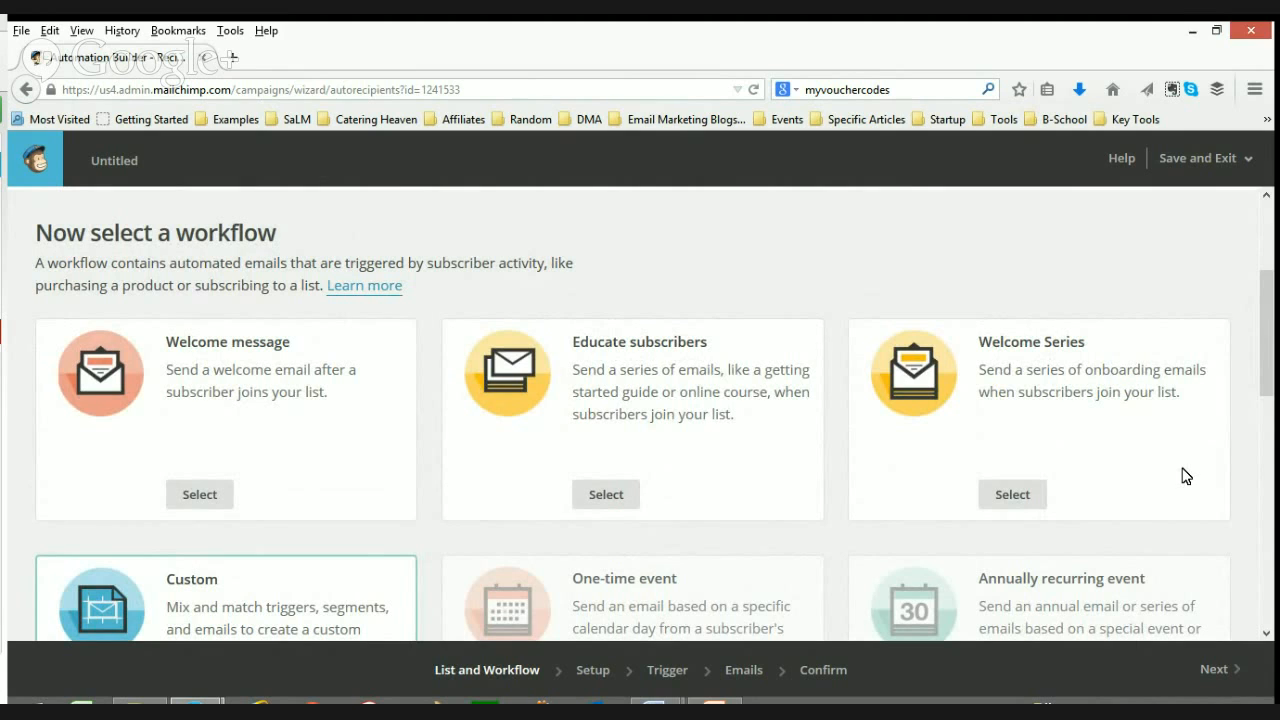
drag(1275, 315, 1275, 397)
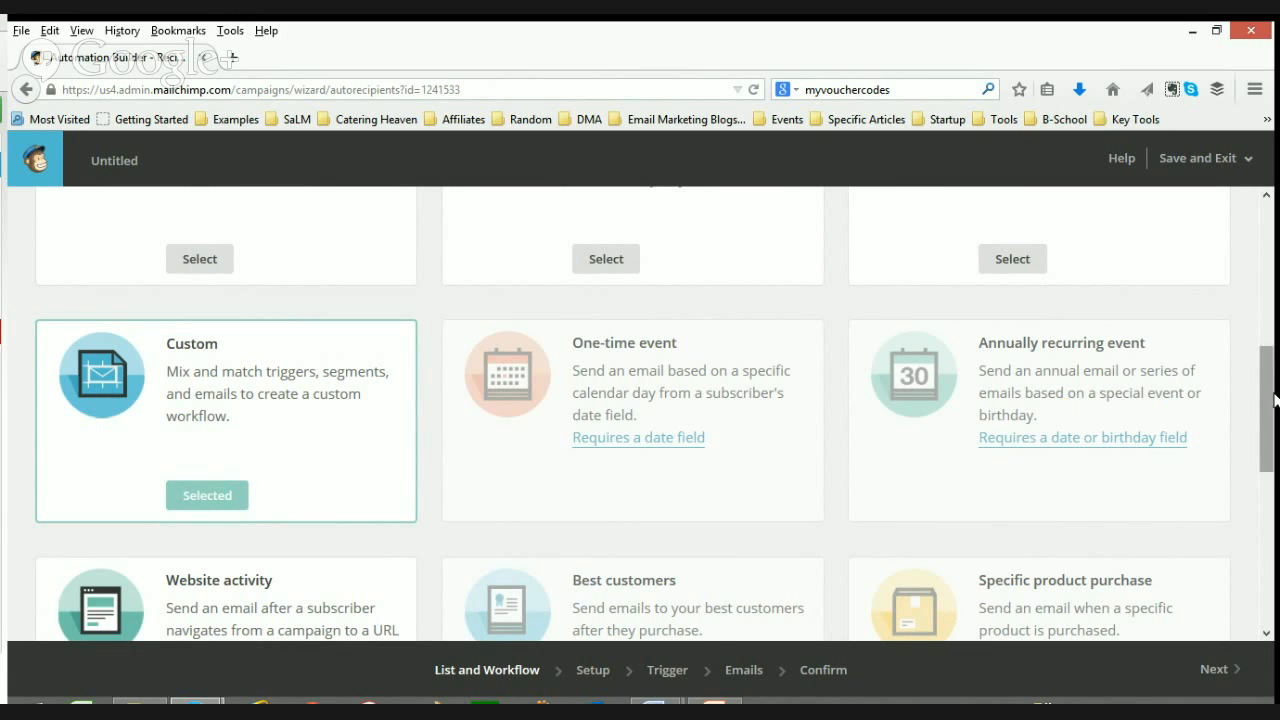
drag(1275, 401, 1275, 495)
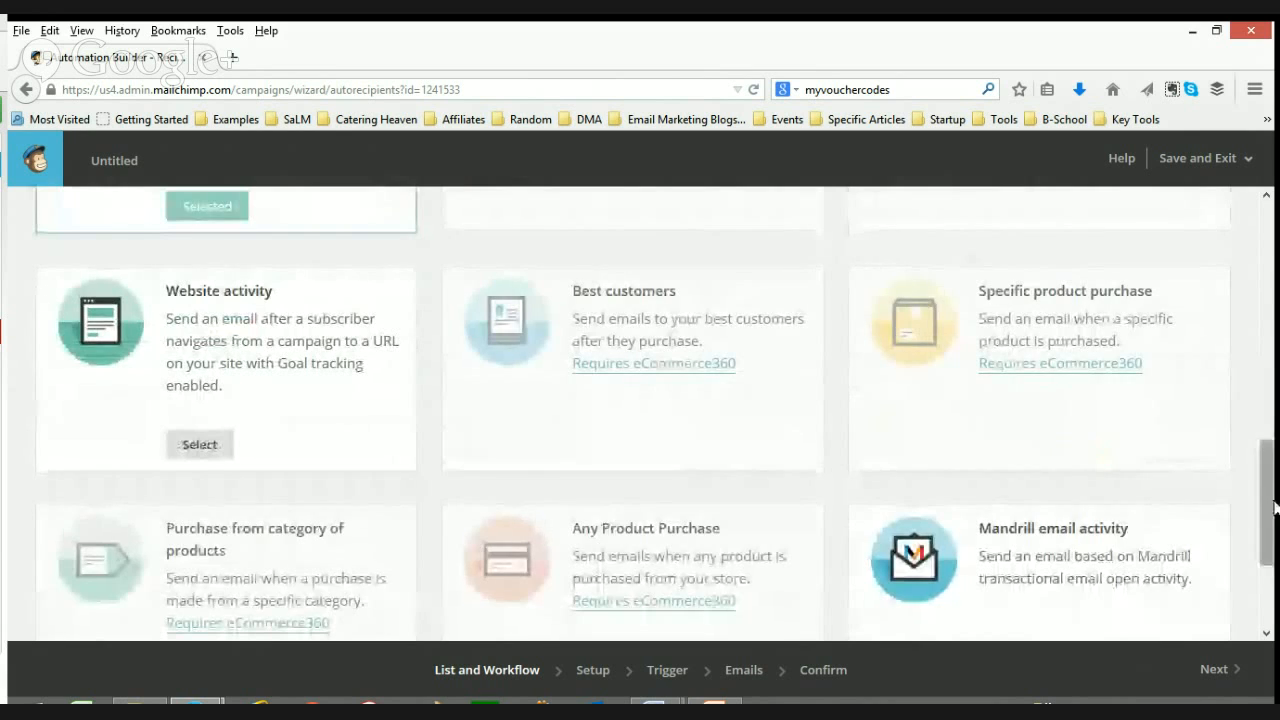
scroll(1085, 510, down, 1)
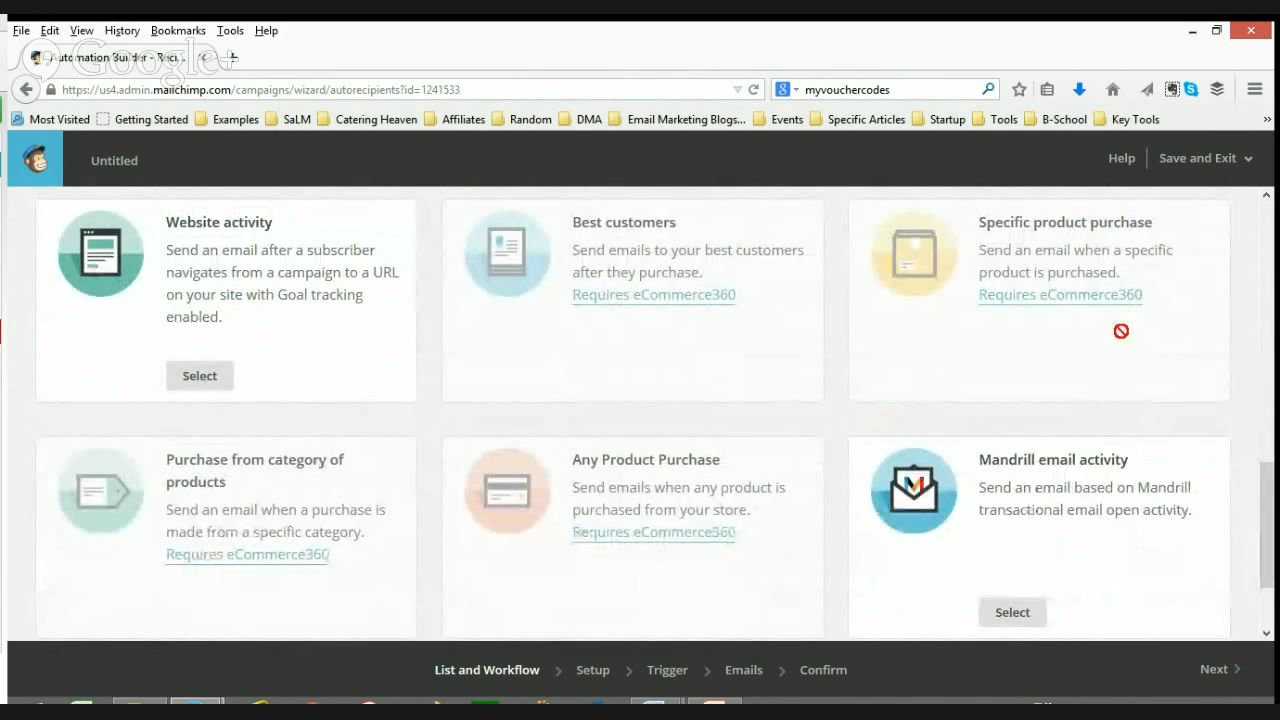
drag(1273, 500, 1273, 352)
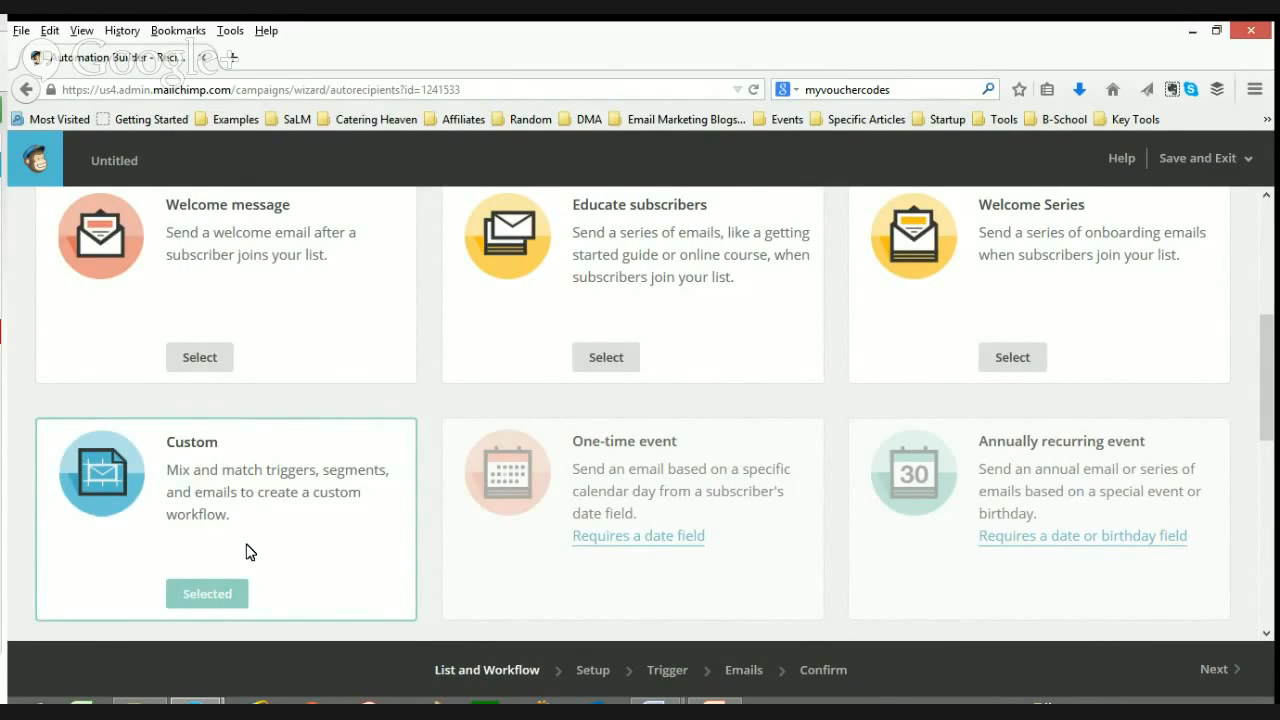
click(202, 598)
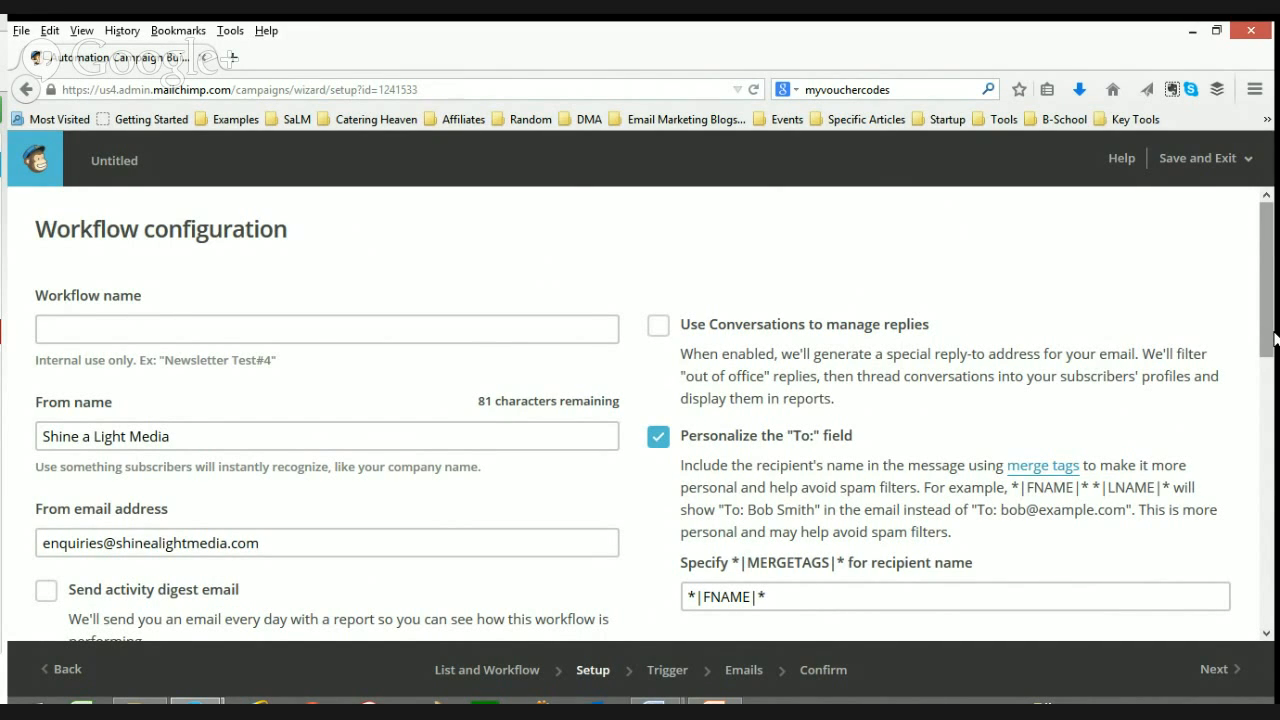
Name the workflow "test 123"
scroll(1266, 340, down, 1)
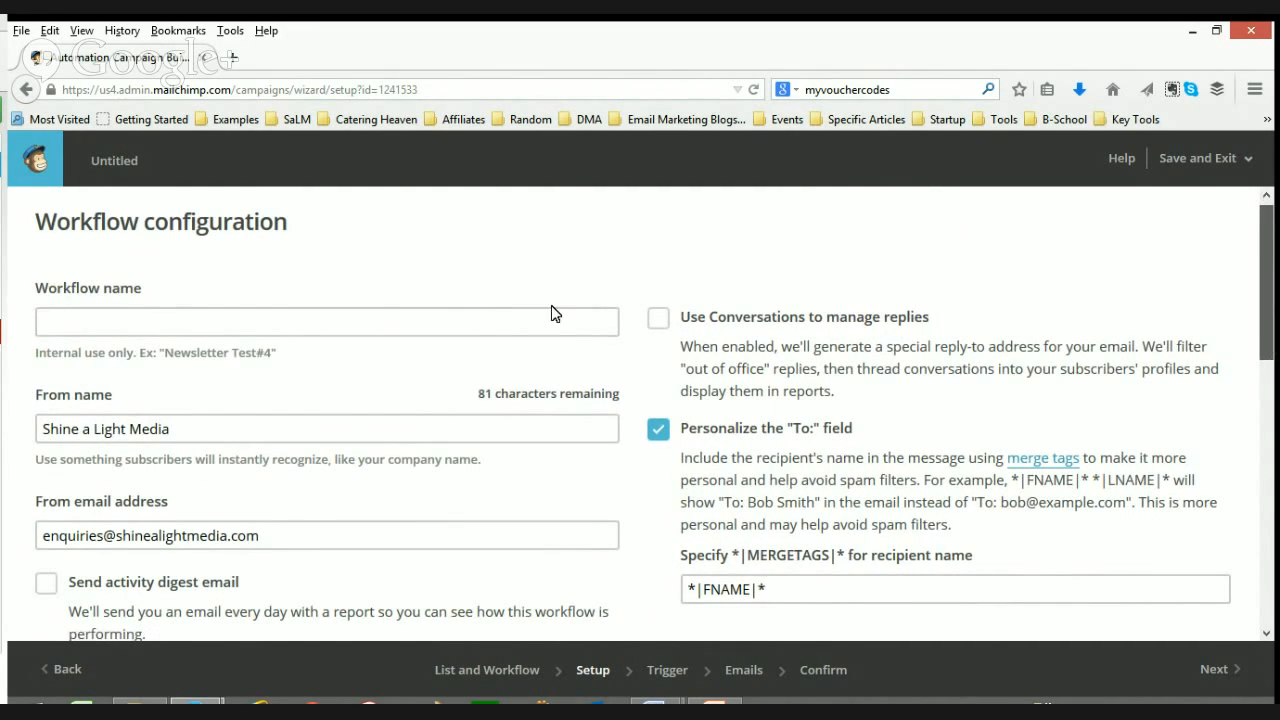
scroll(502, 325, down, 1)
click(468, 298)
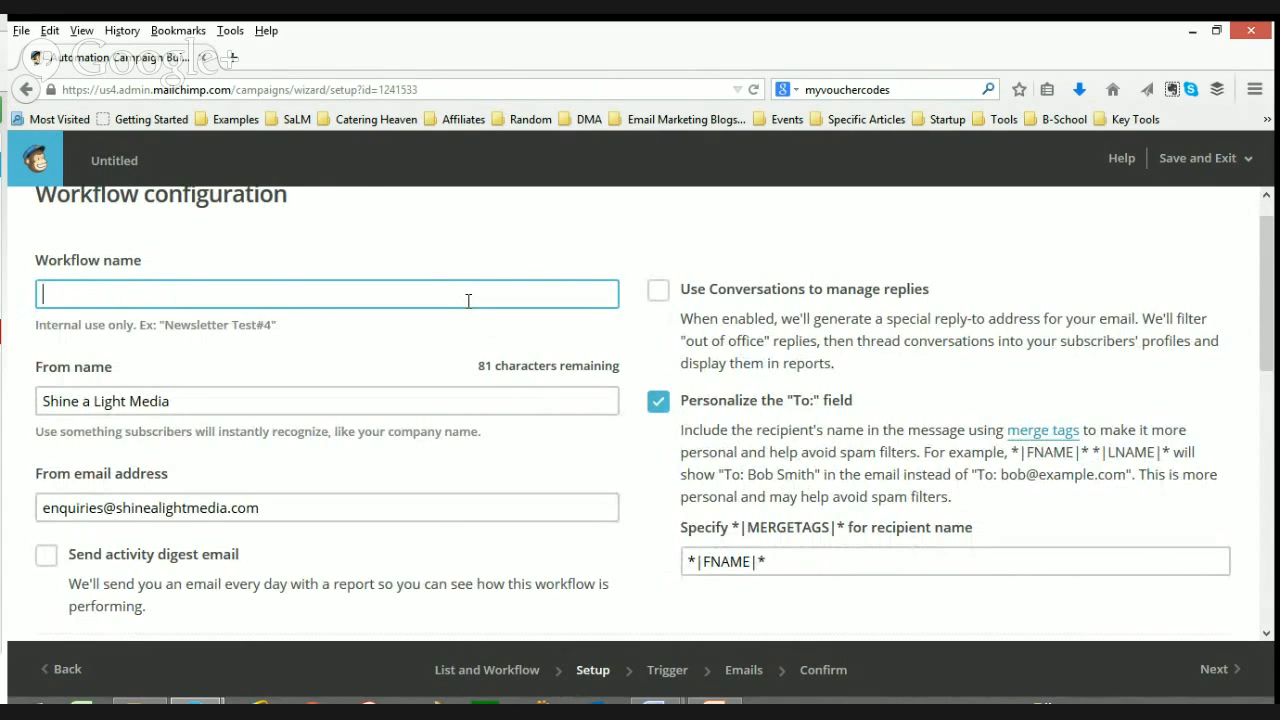
text(test )
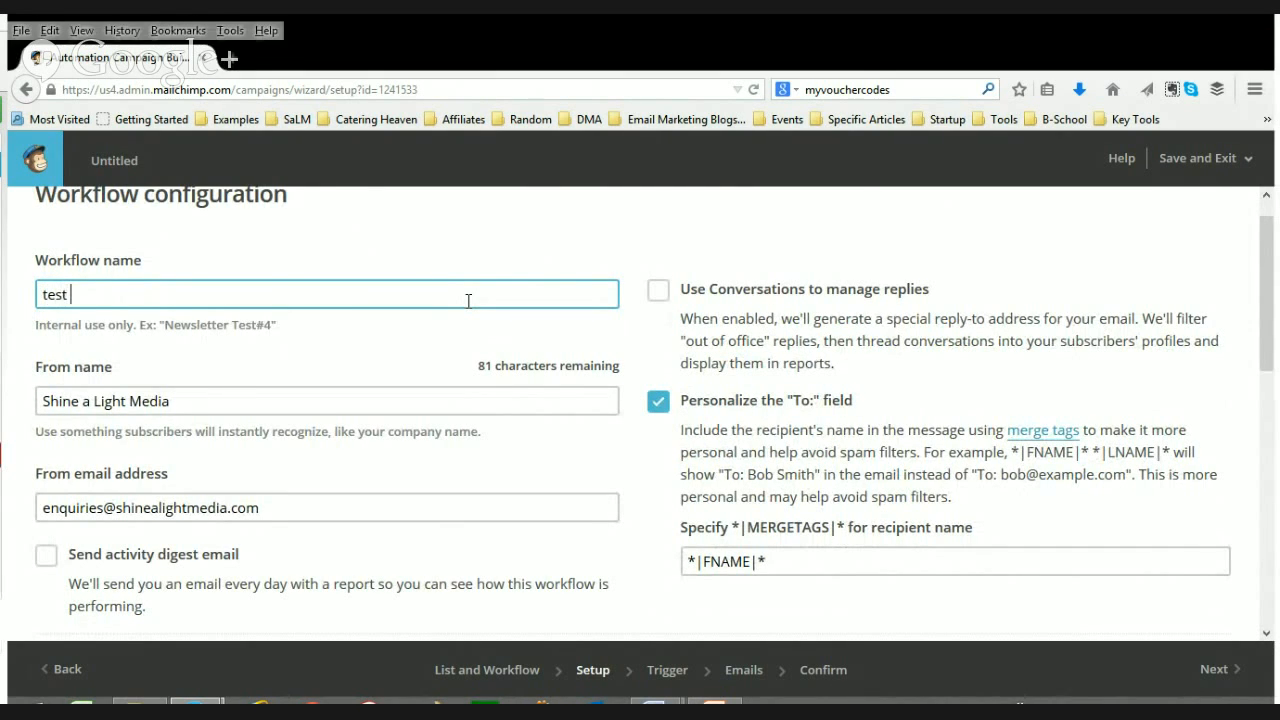
text(123)
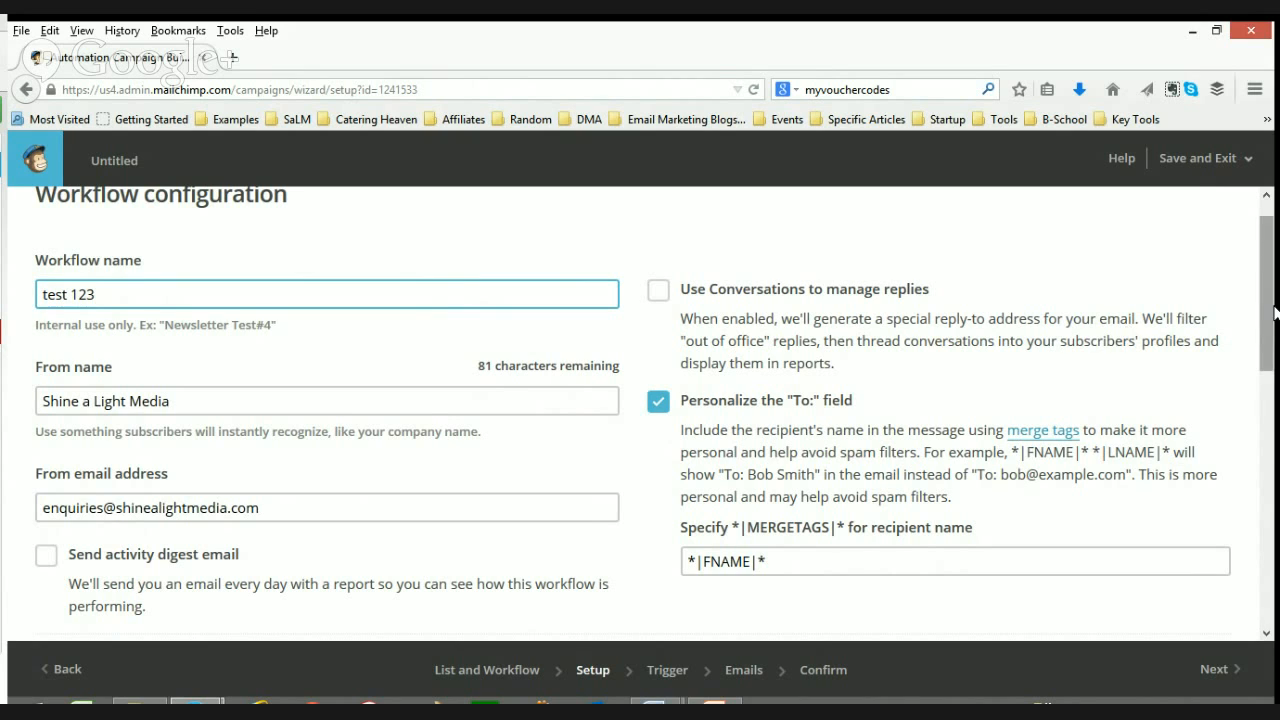
Enable Conversations to manage replies for the workflow, keeping *|FNAME|* as the recipient name merge tag
scroll(1274, 322, down, 1)
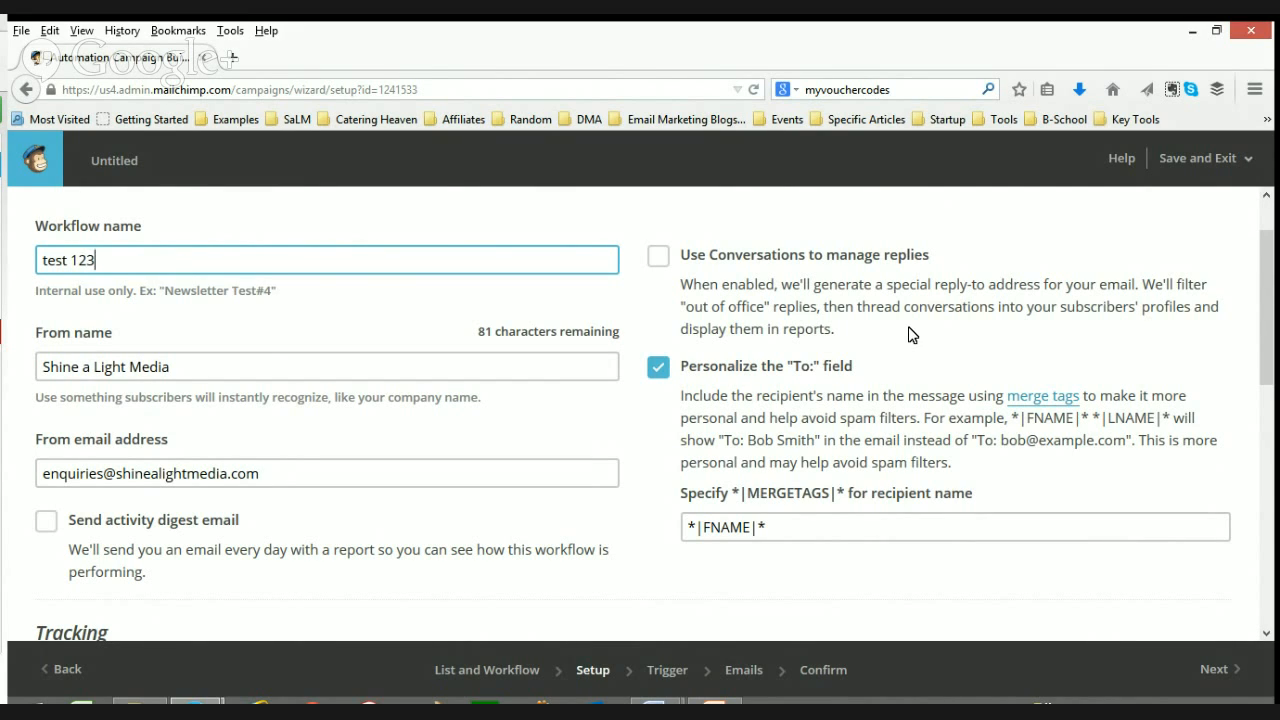
click(658, 262)
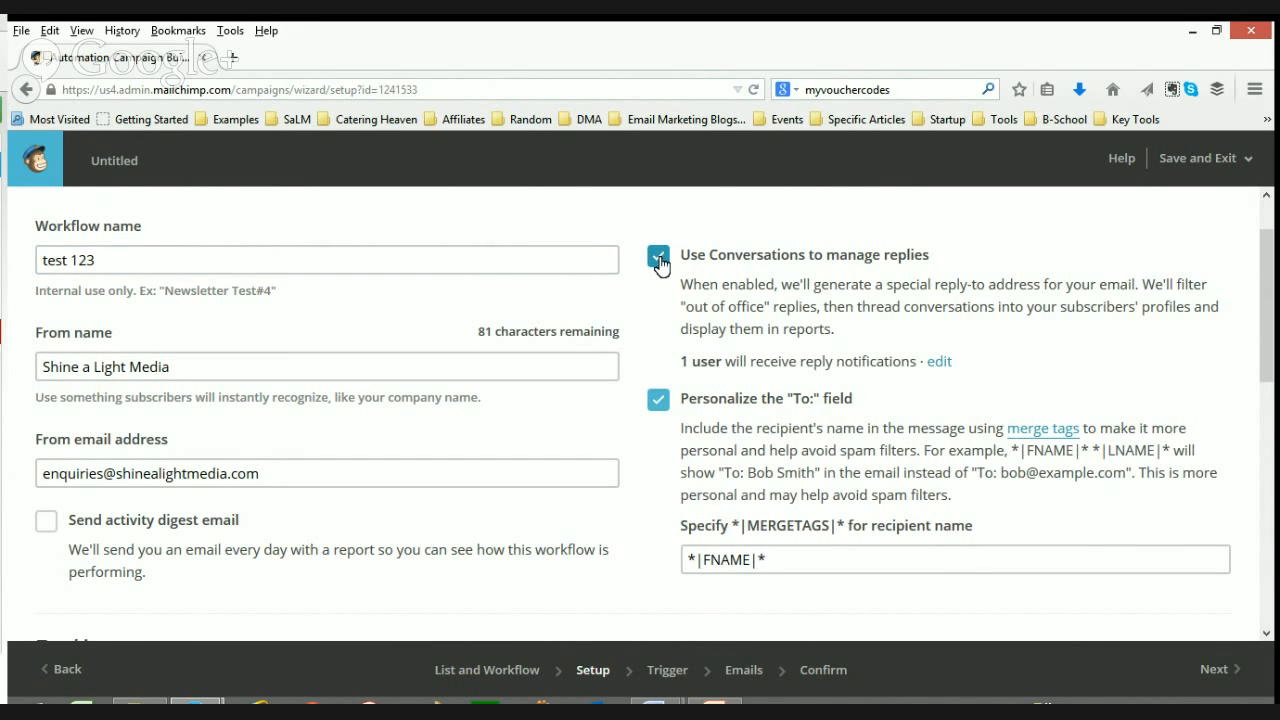
scroll(924, 266, down, 3)
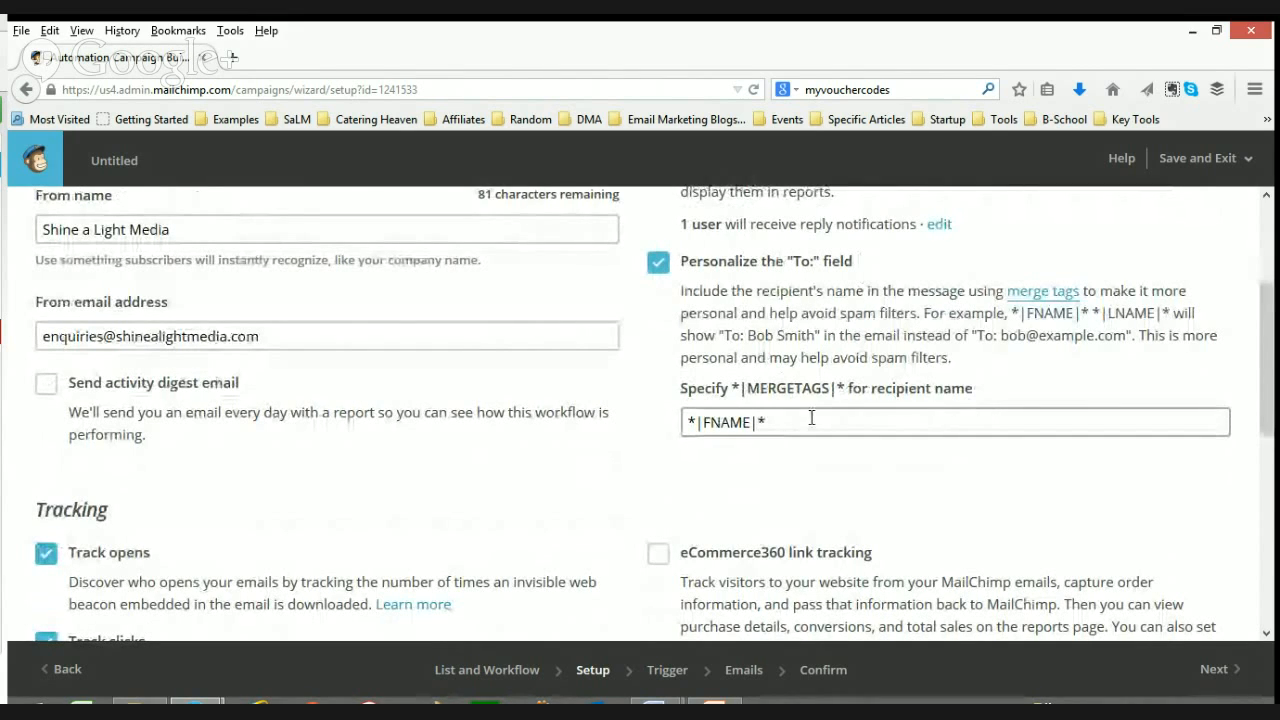
click(781, 425)
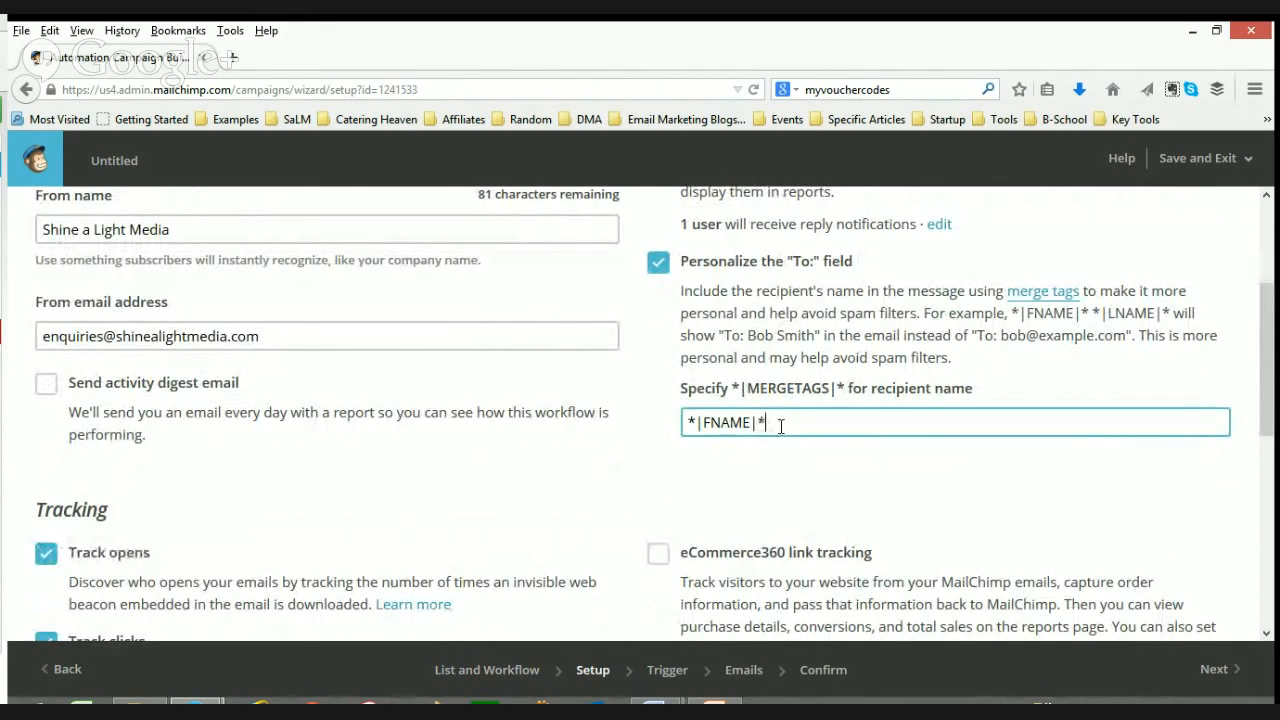
click(829, 509)
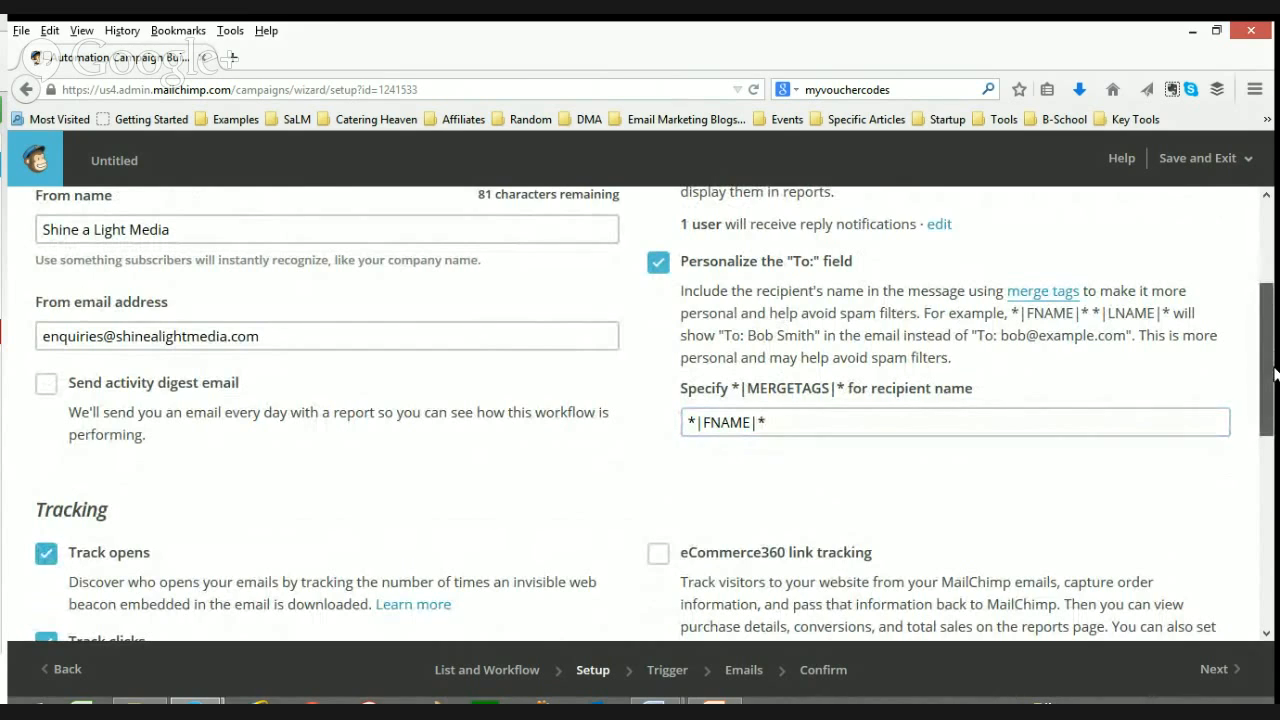
Turn on plain-text click tracking and Google Analytics link tracking for the workflow
drag(1274, 373, 1274, 388)
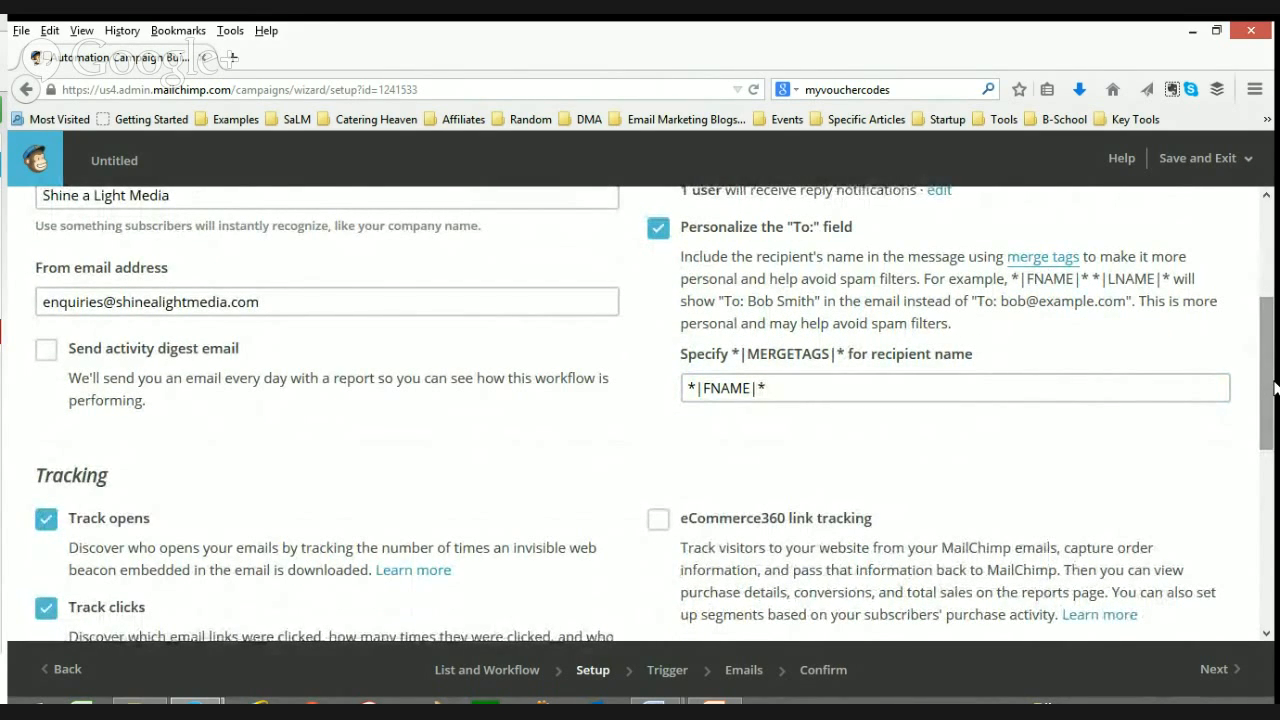
drag(1274, 388, 1268, 412)
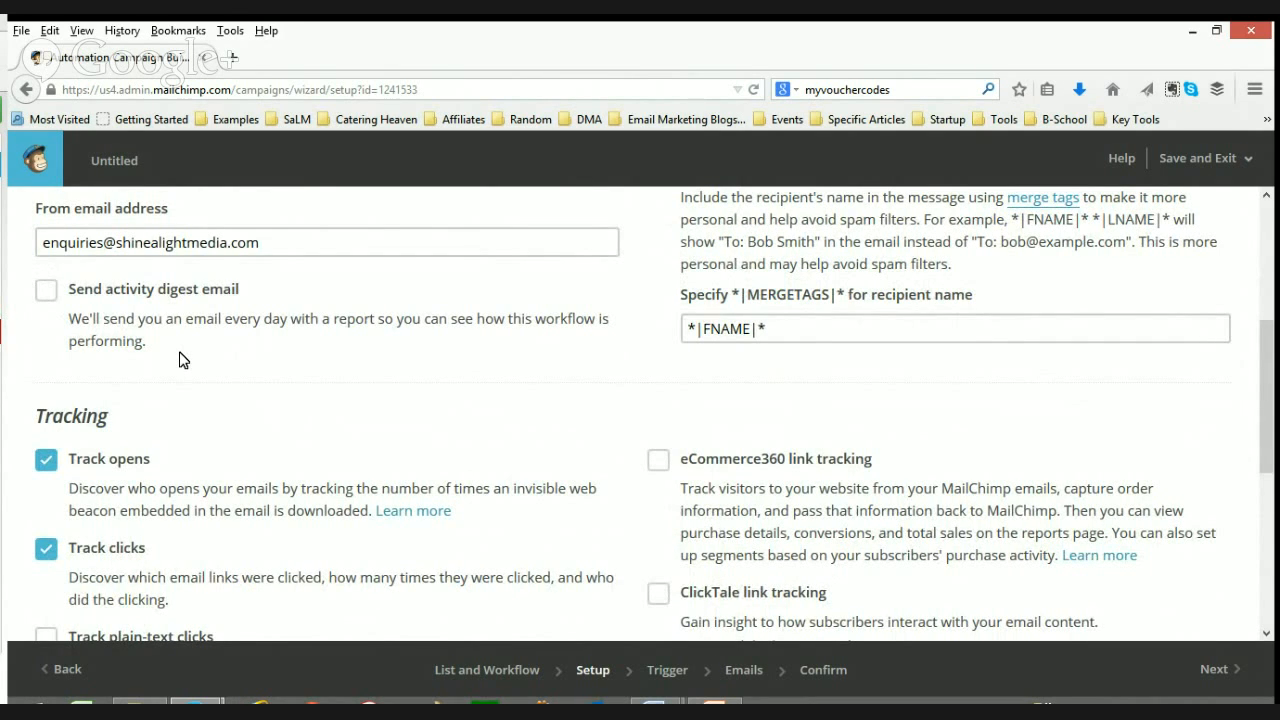
scroll(1273, 450, down, 1)
drag(1273, 450, 1267, 524)
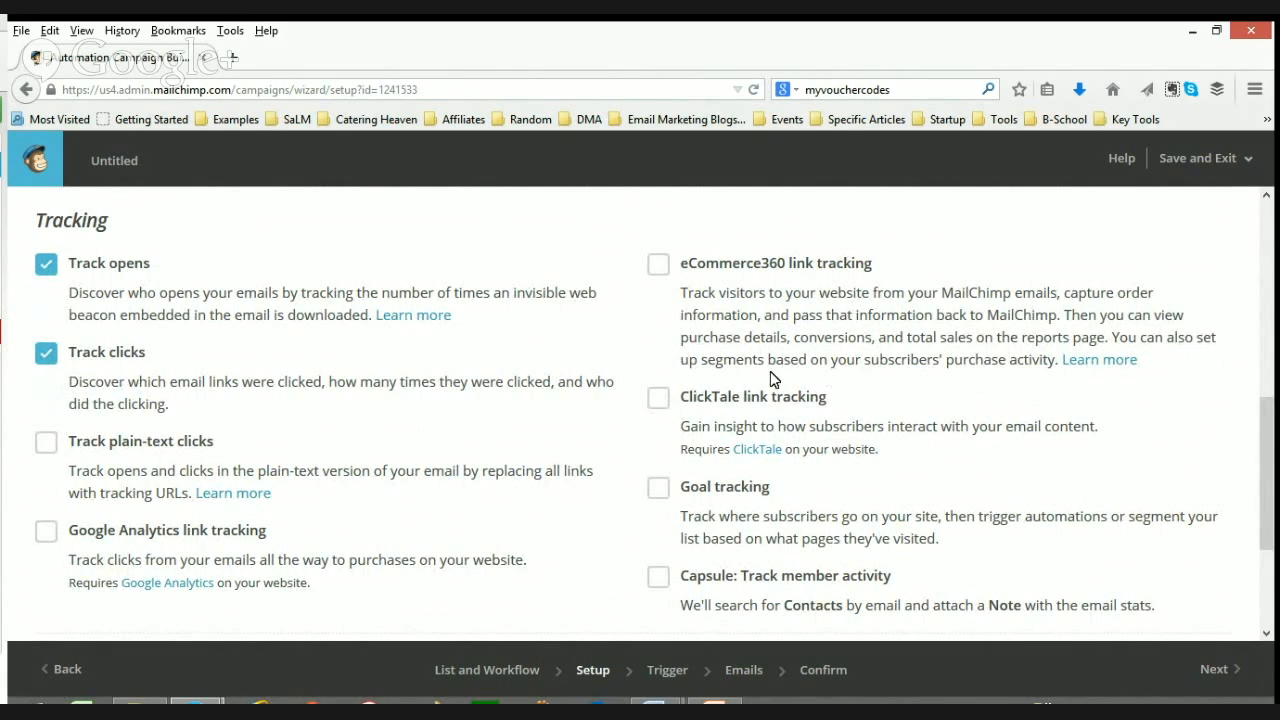
click(45, 453)
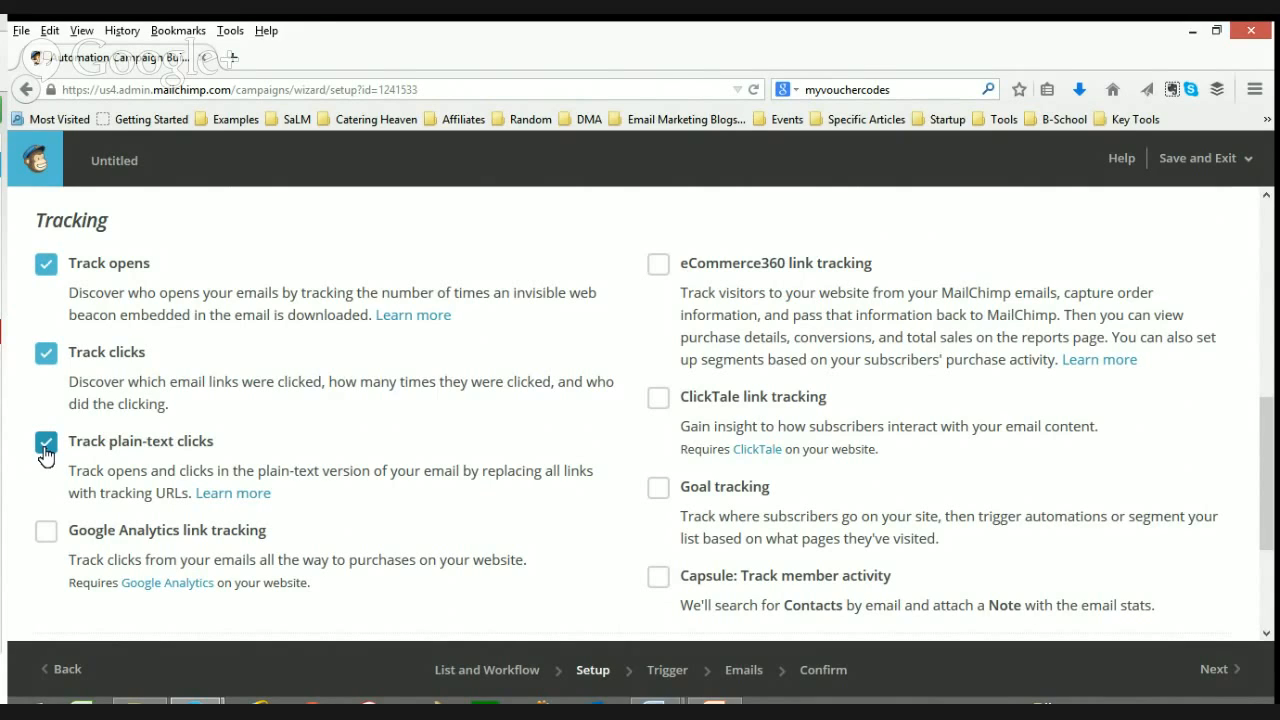
click(45, 538)
drag(1266, 434, 1273, 494)
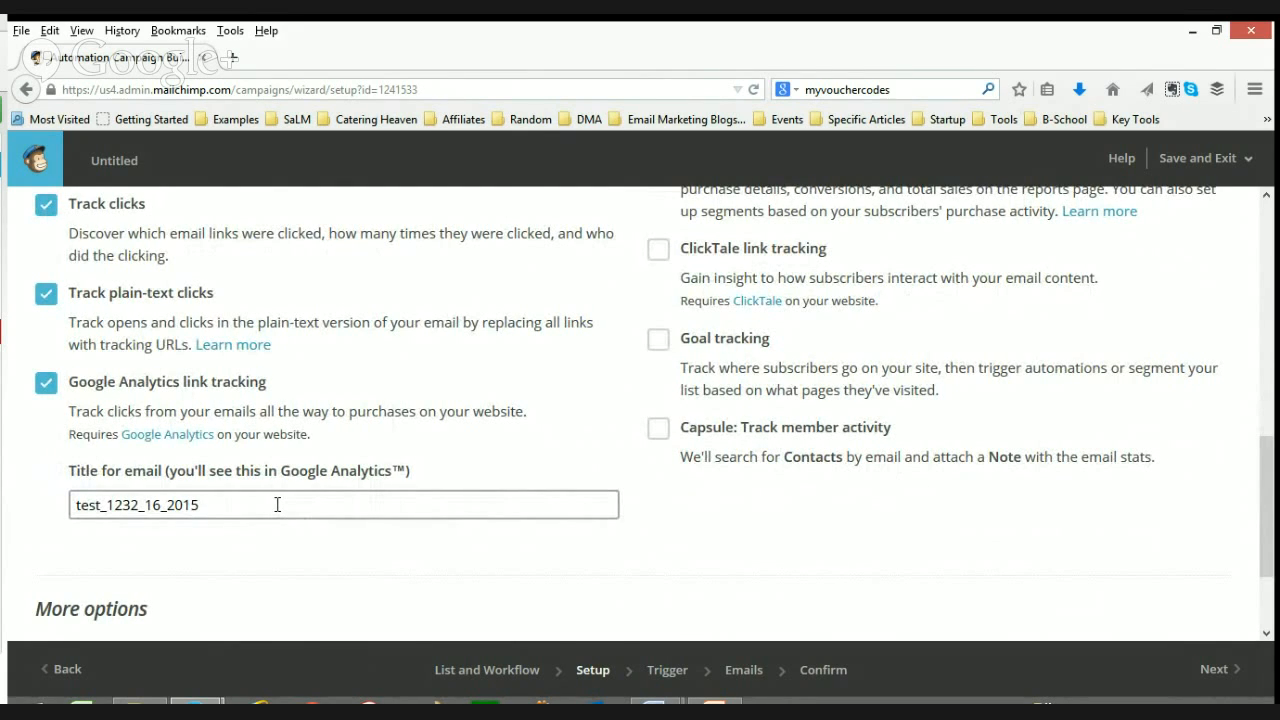
triple_click(256, 494)
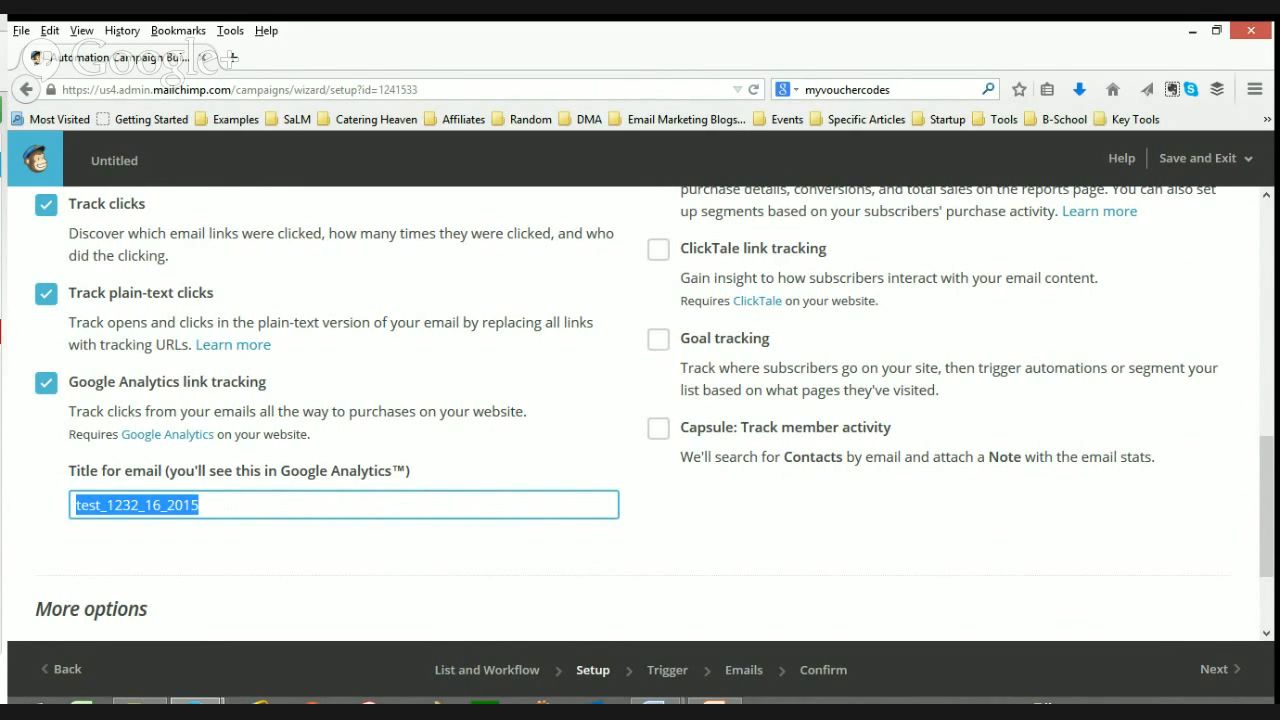
drag(1270, 545, 1273, 505)
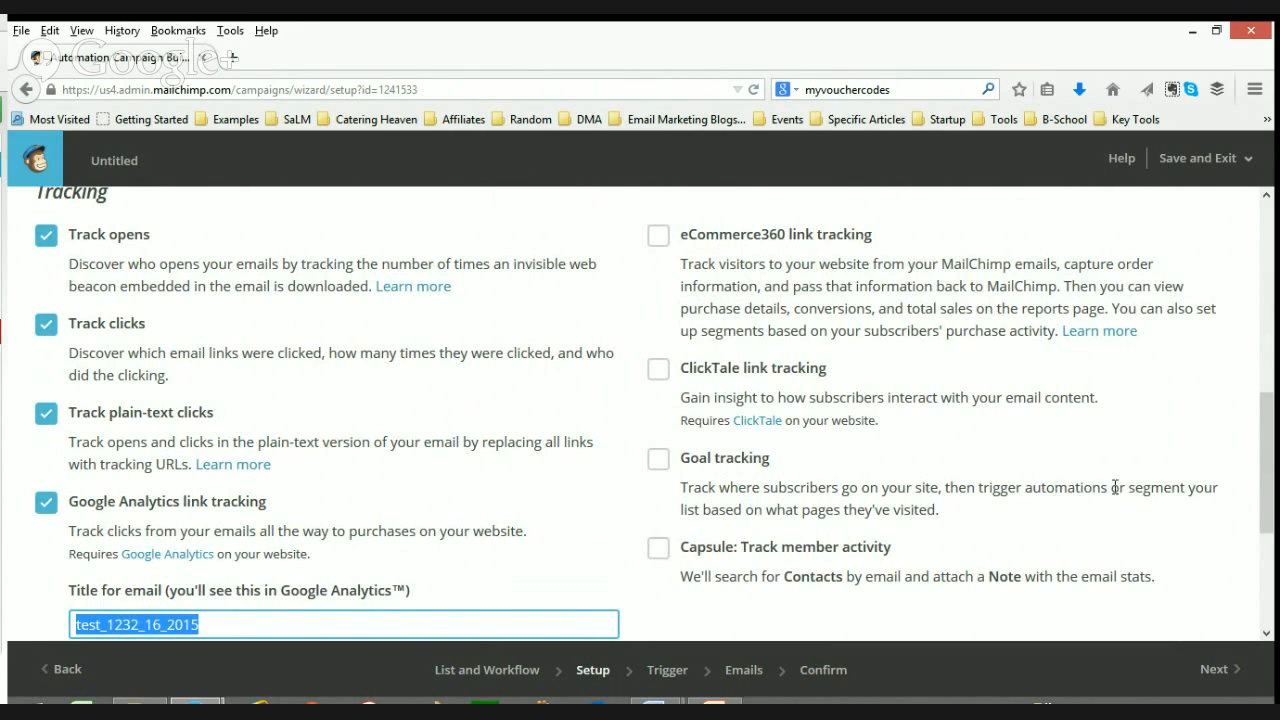
drag(1274, 476, 1274, 583)
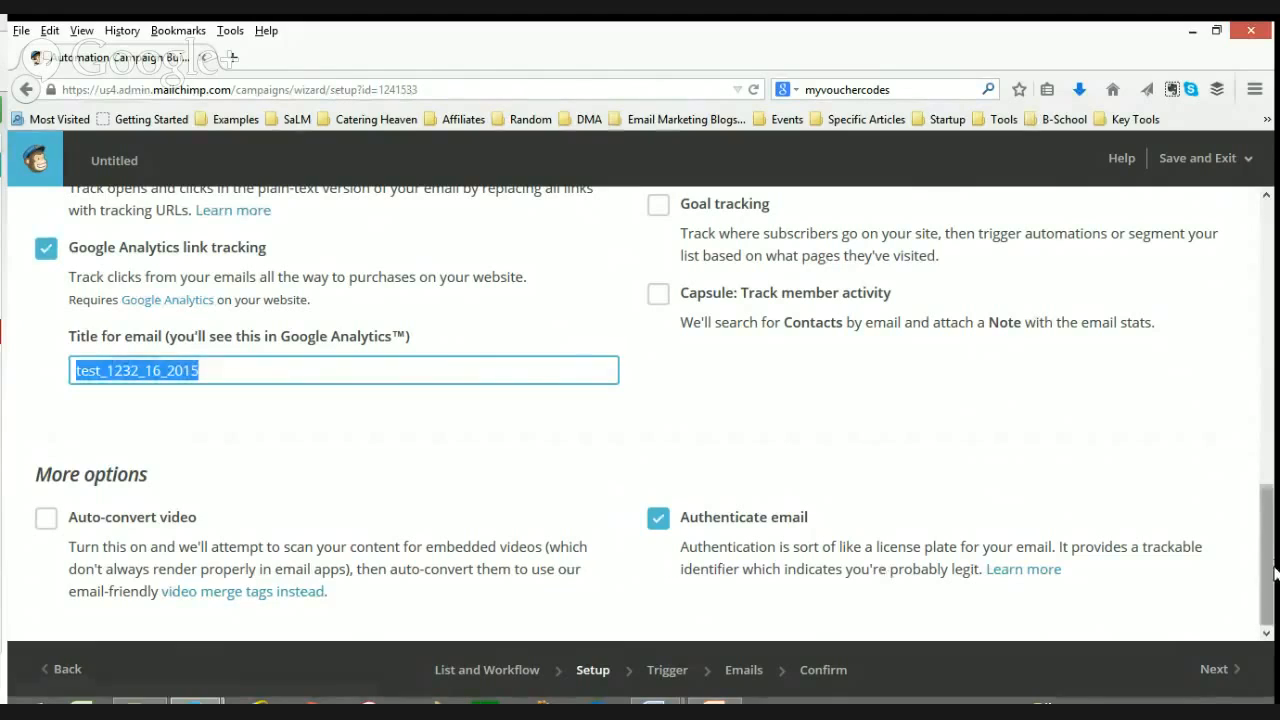
drag(1272, 562, 1258, 292)
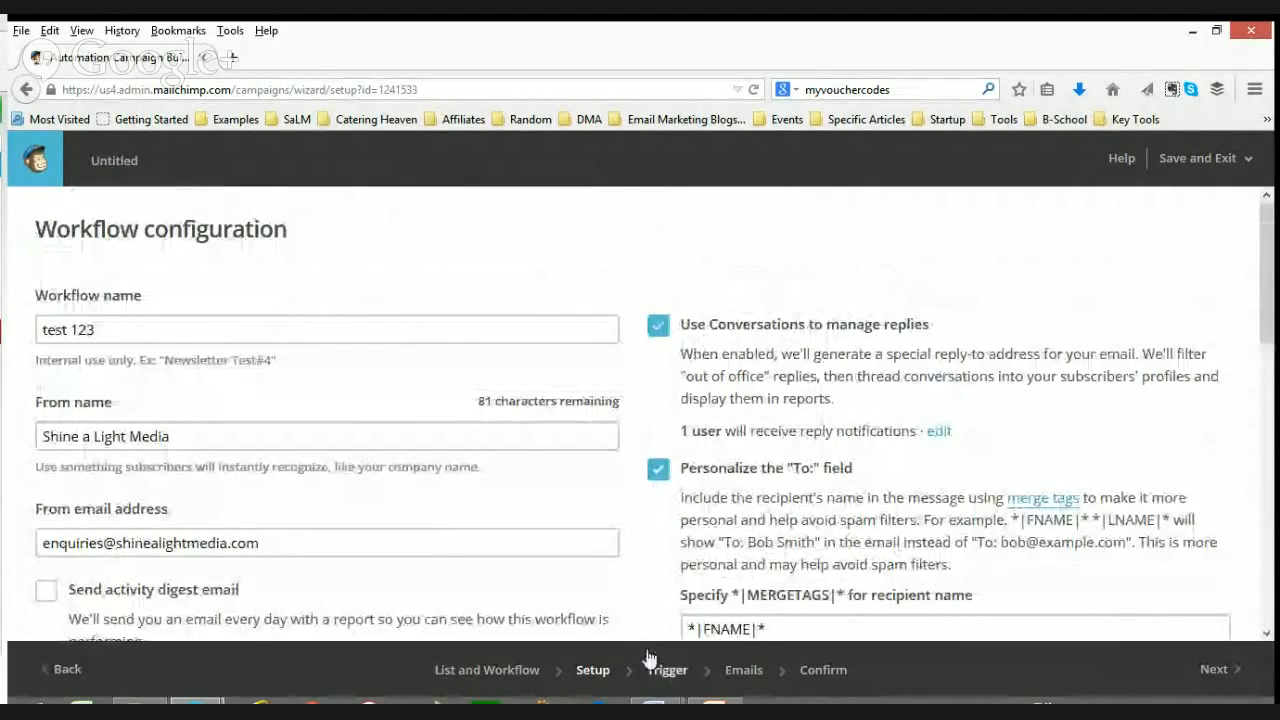
Go to the trigger configuration and have the workflow trigger when subscribers are imported
click(673, 679)
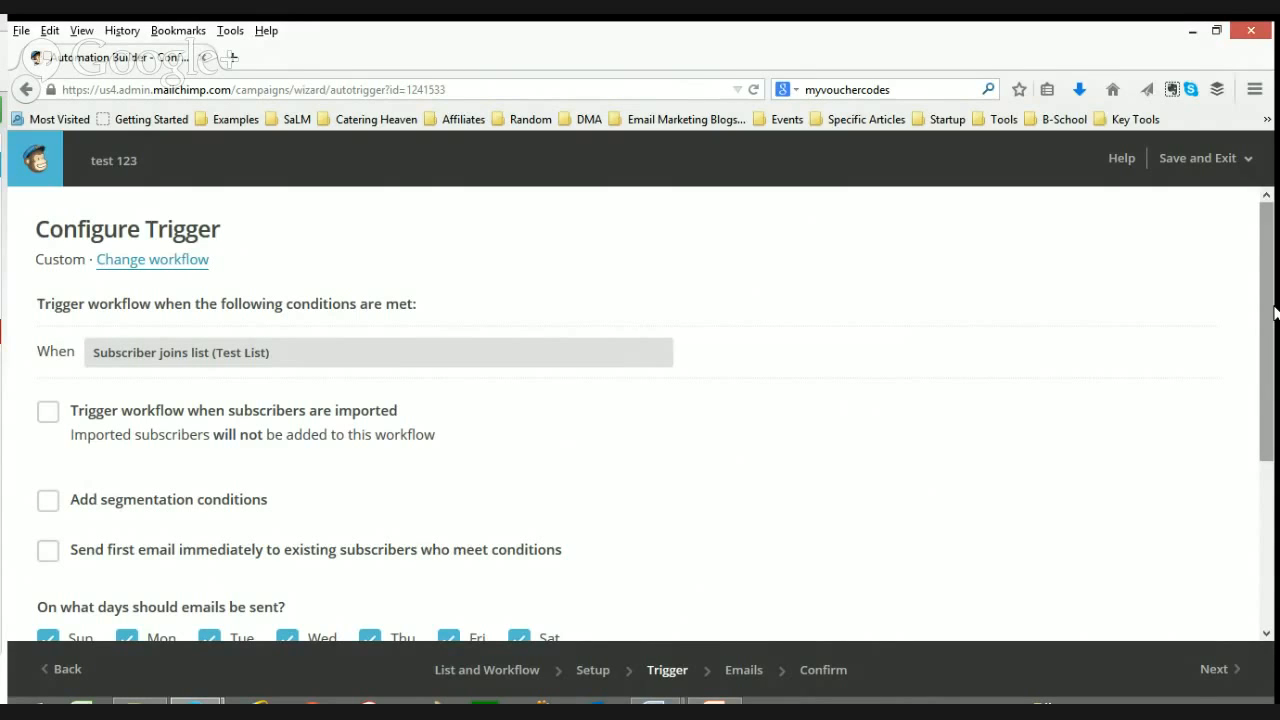
scroll(886, 263, down, 1)
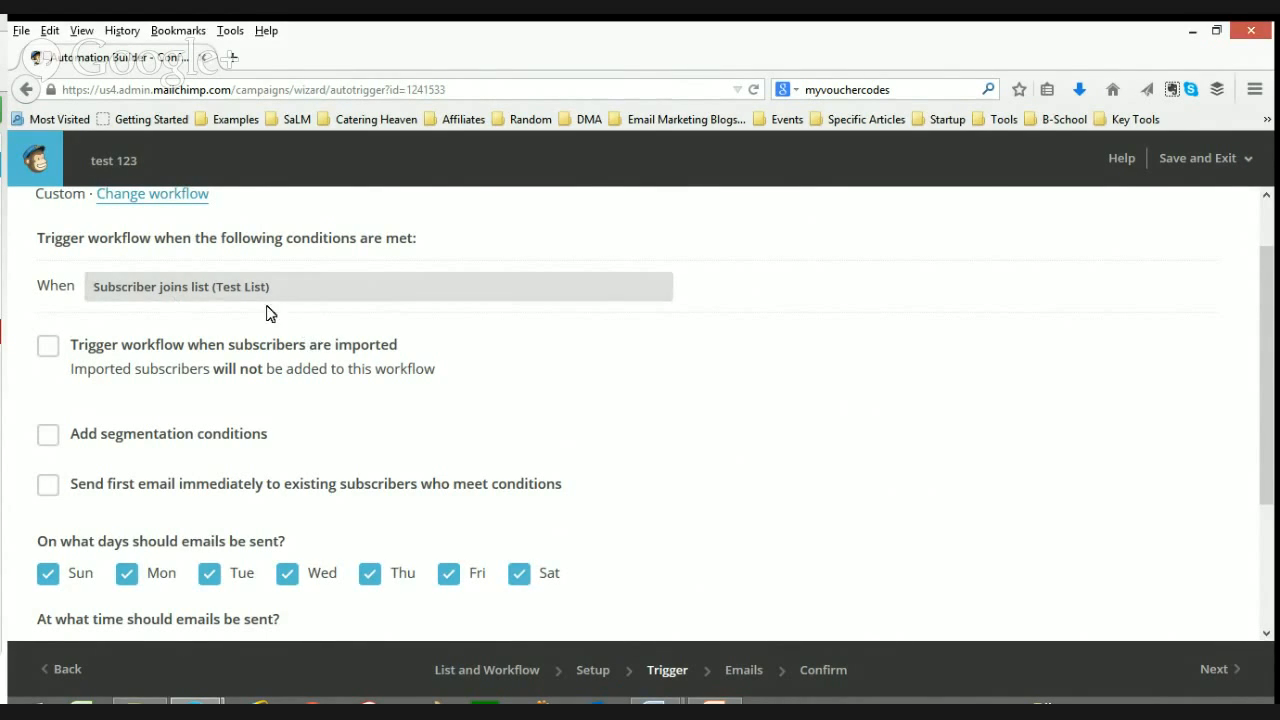
click(50, 360)
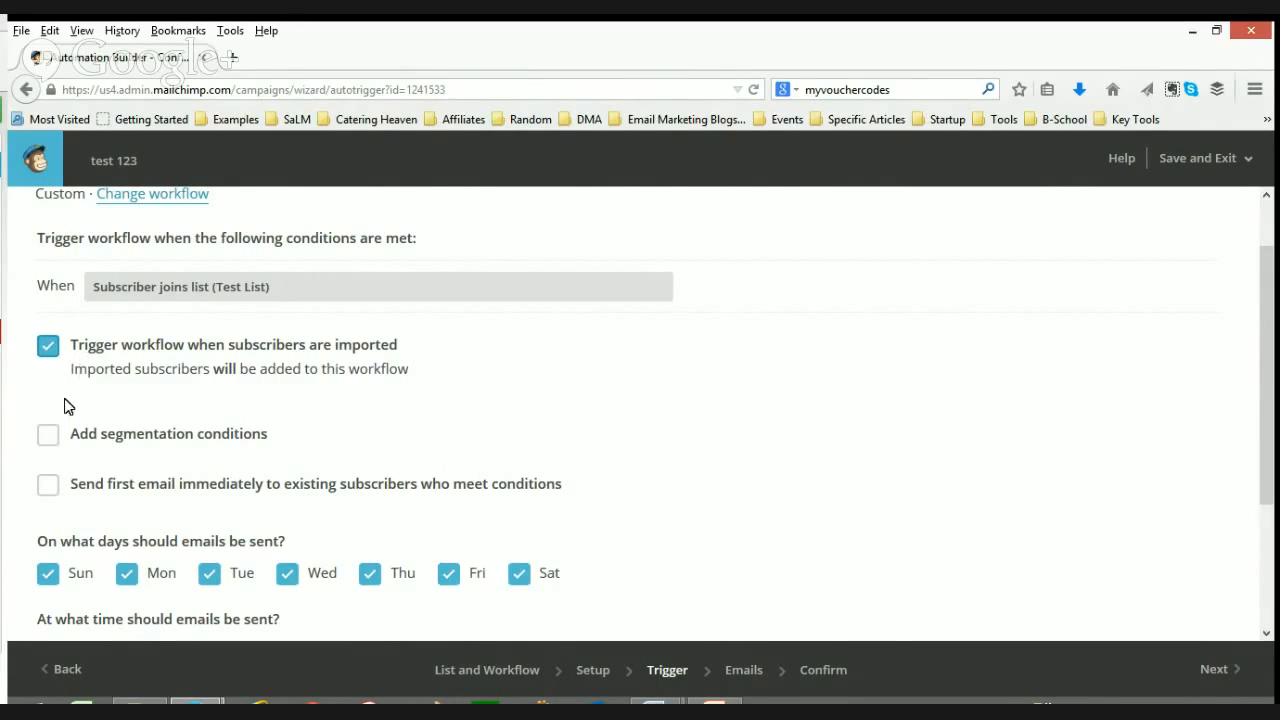
Add segmentation conditions to the trigger so that subscribers match when Last Name is "cheatsheet"
drag(1269, 375, 1265, 422)
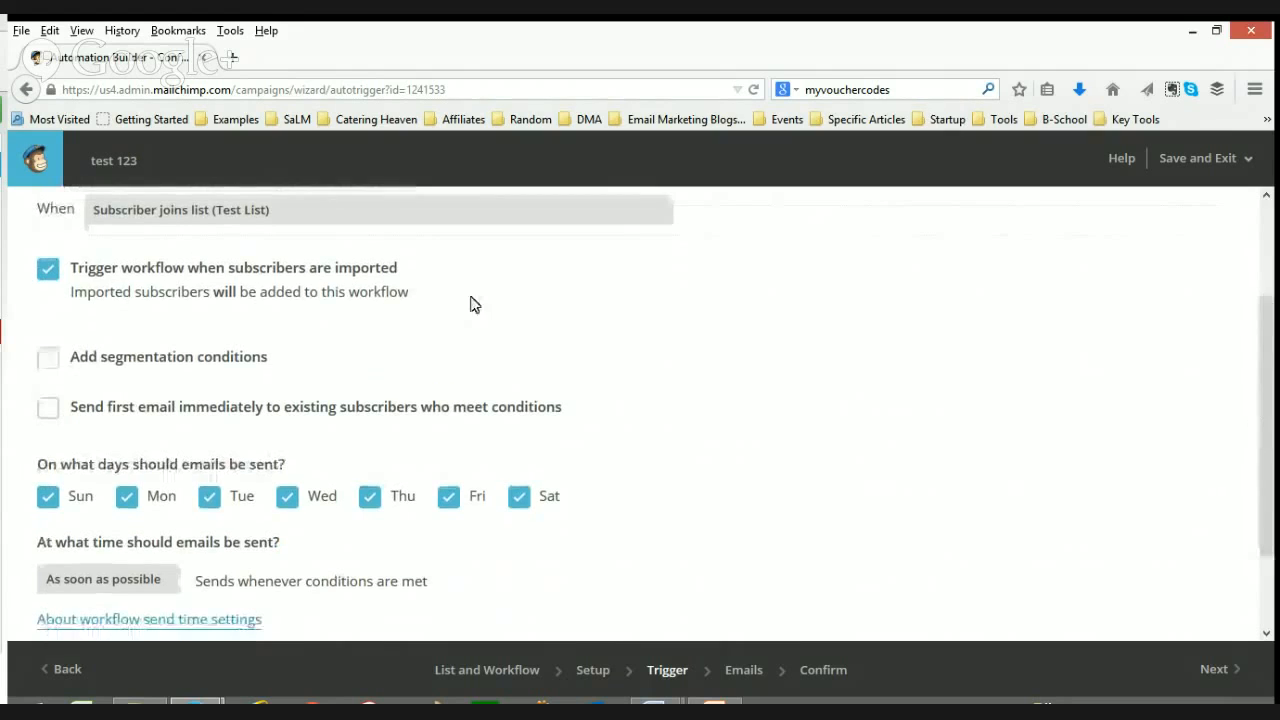
click(48, 360)
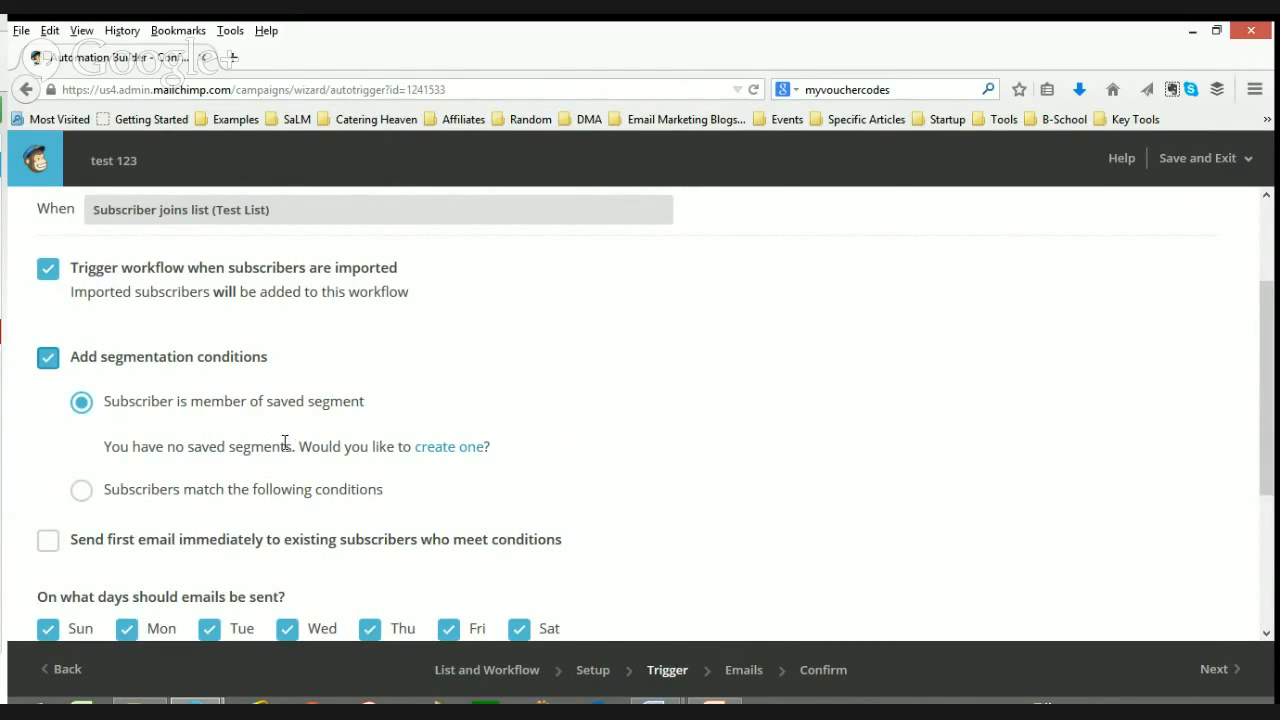
click(81, 491)
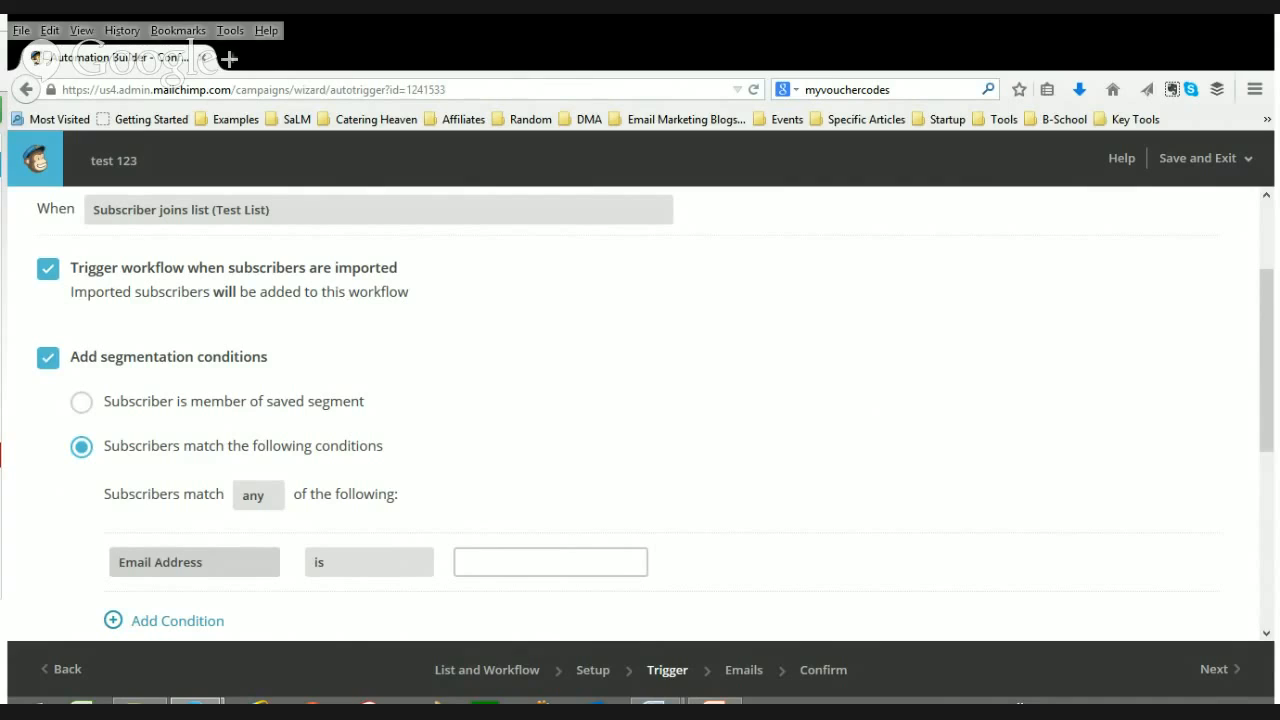
click(215, 400)
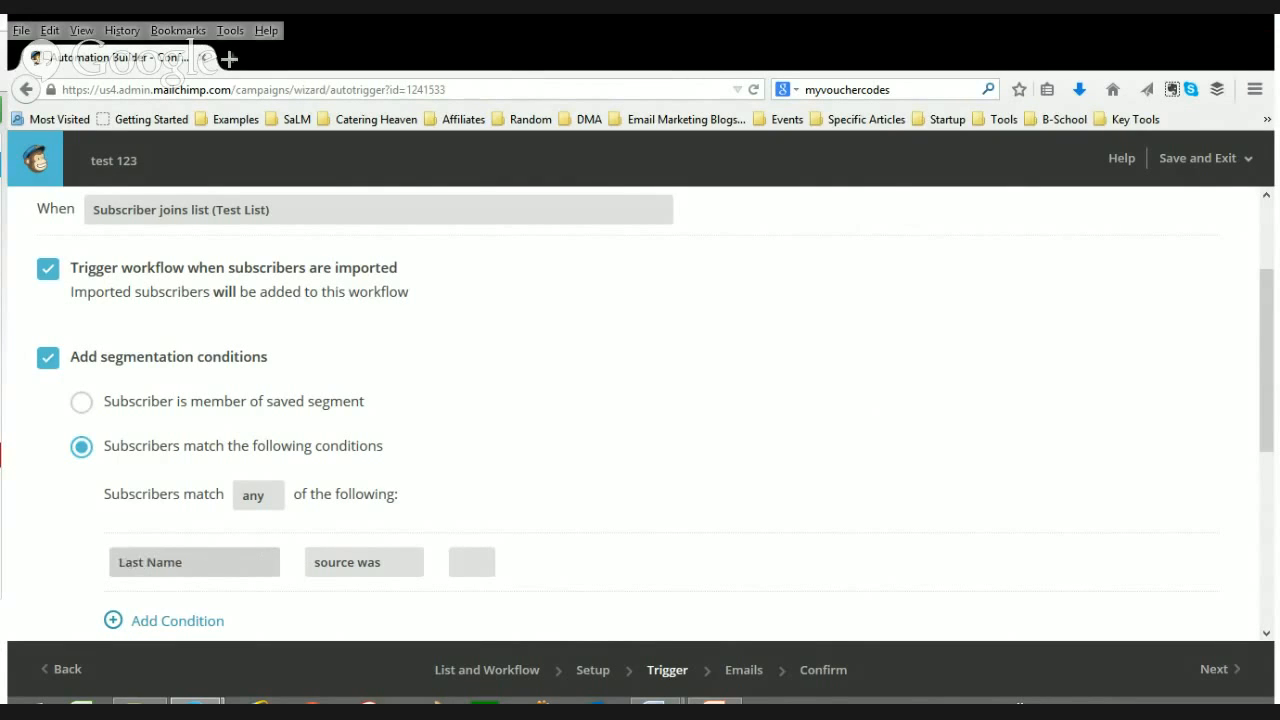
click(194, 562)
click(523, 565)
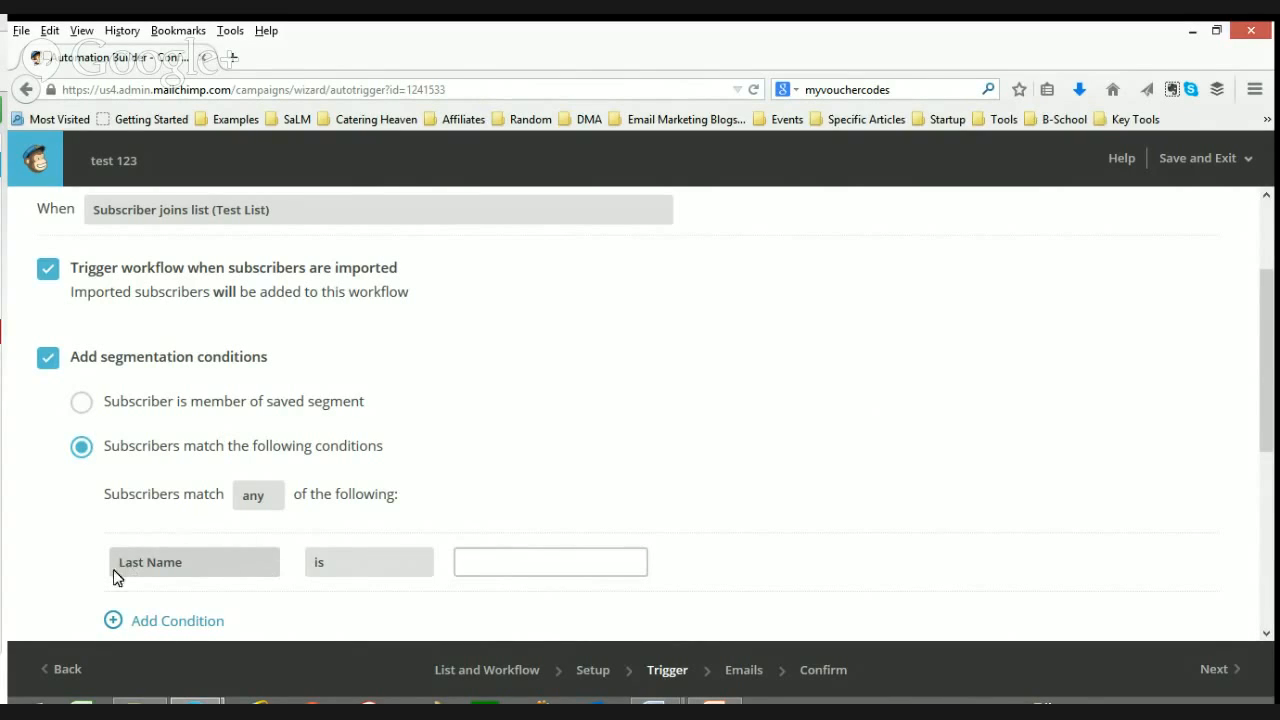
click(495, 556)
text(cheatsheet)
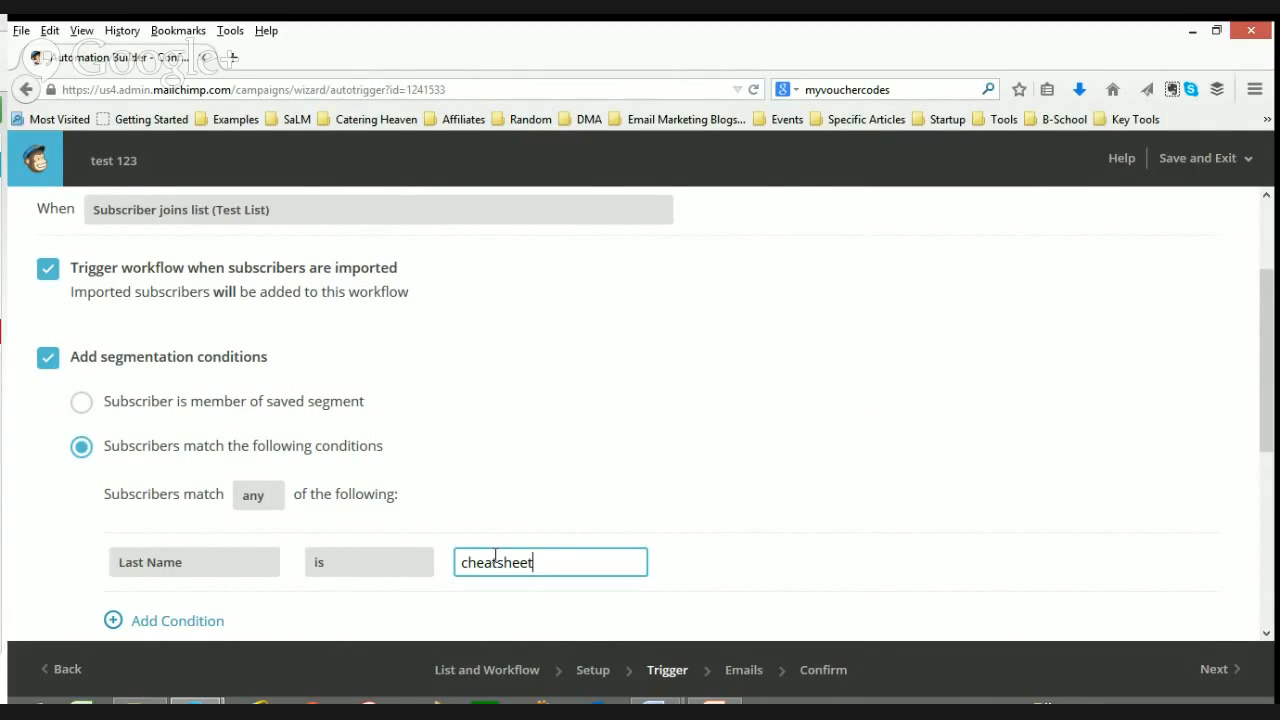
Change the segmentation condition to Campaign Activity did not click for the campaign "email 1 - welcome email"
drag(556, 567, 448, 550)
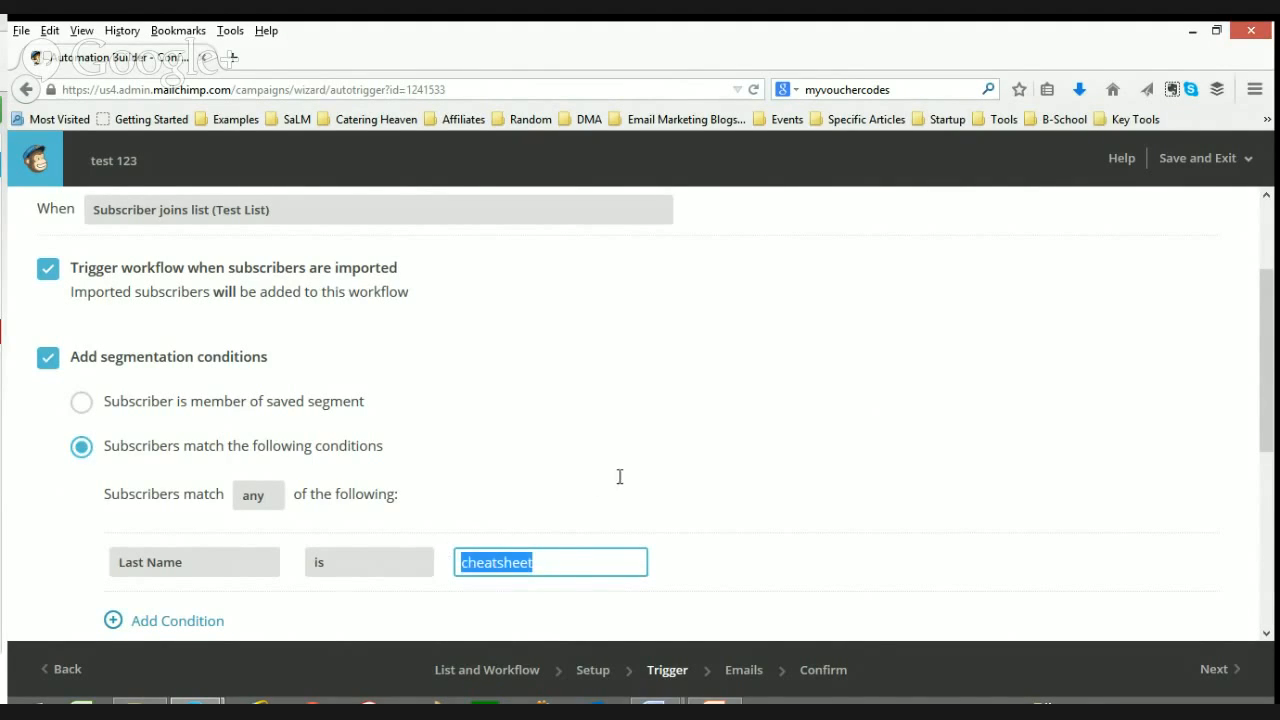
drag(1266, 430, 1266, 475)
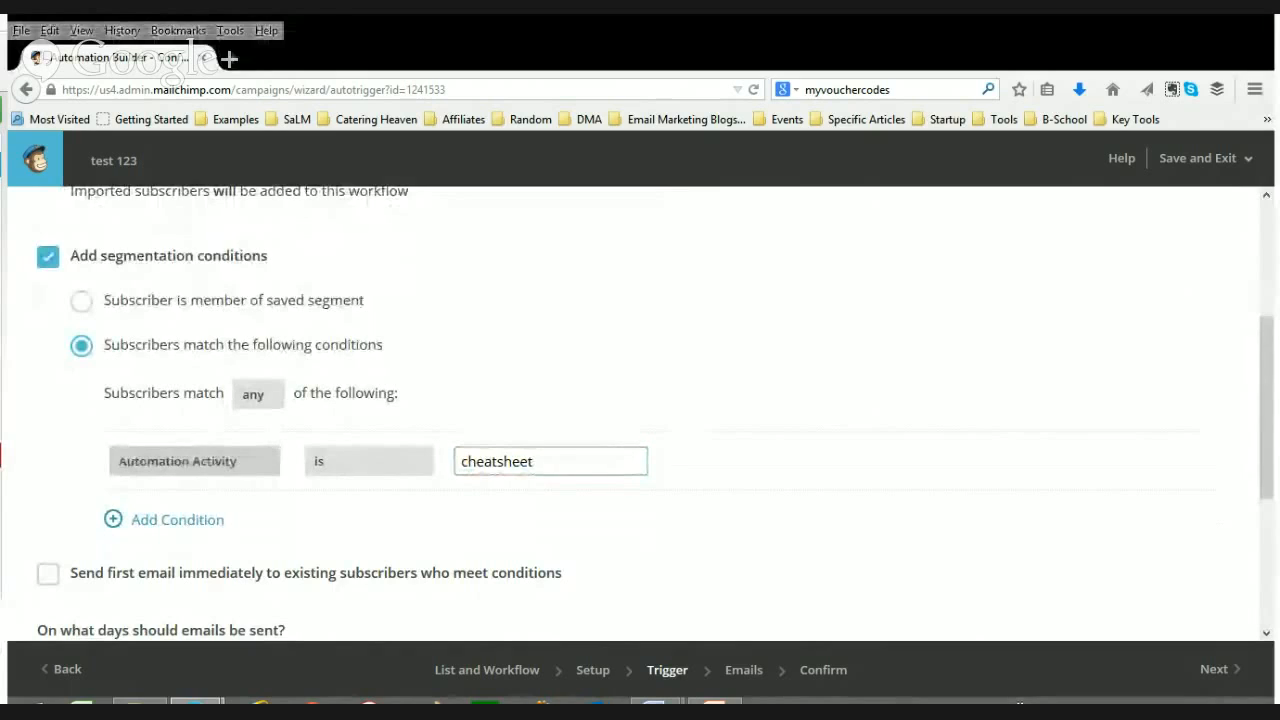
click(323, 415)
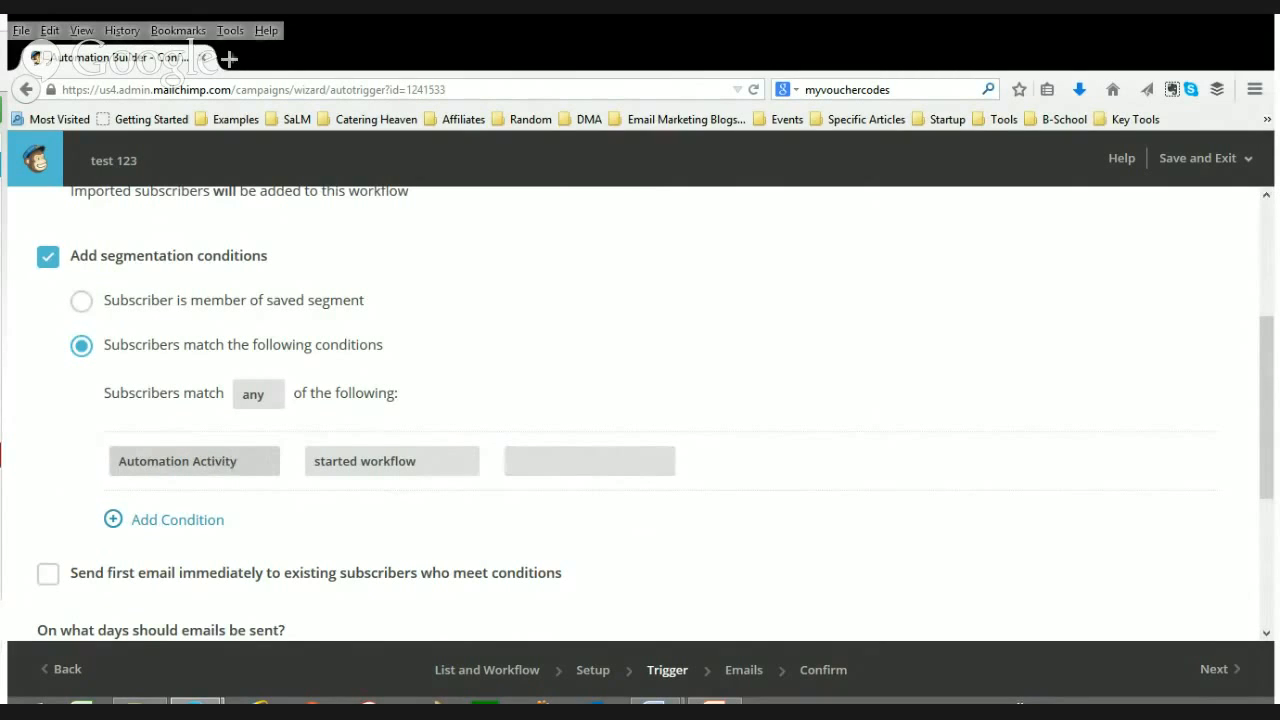
click(398, 451)
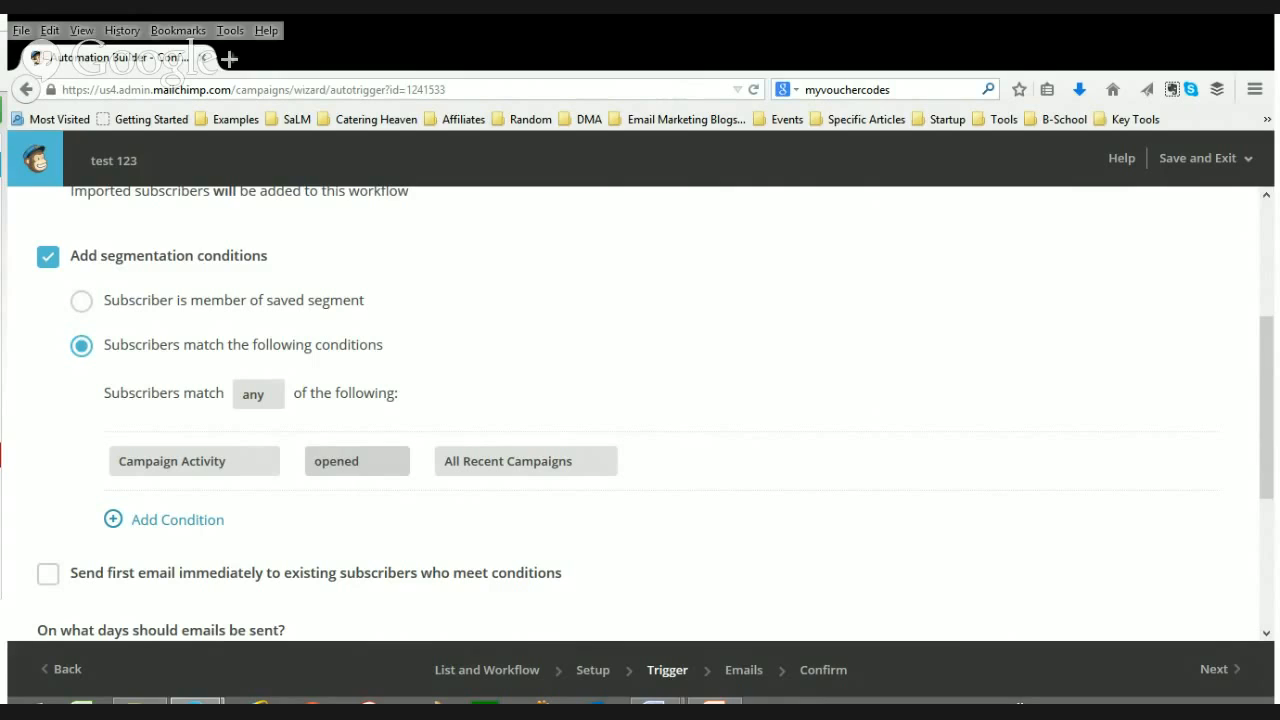
click(374, 608)
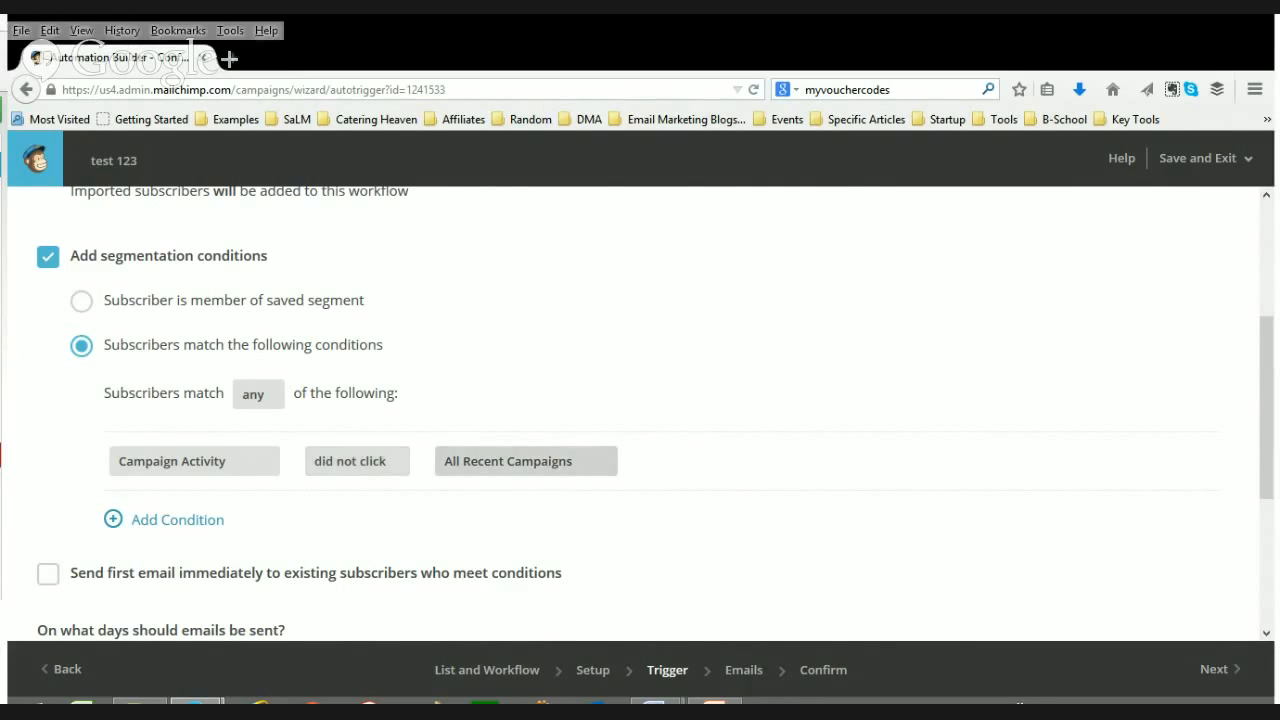
click(539, 584)
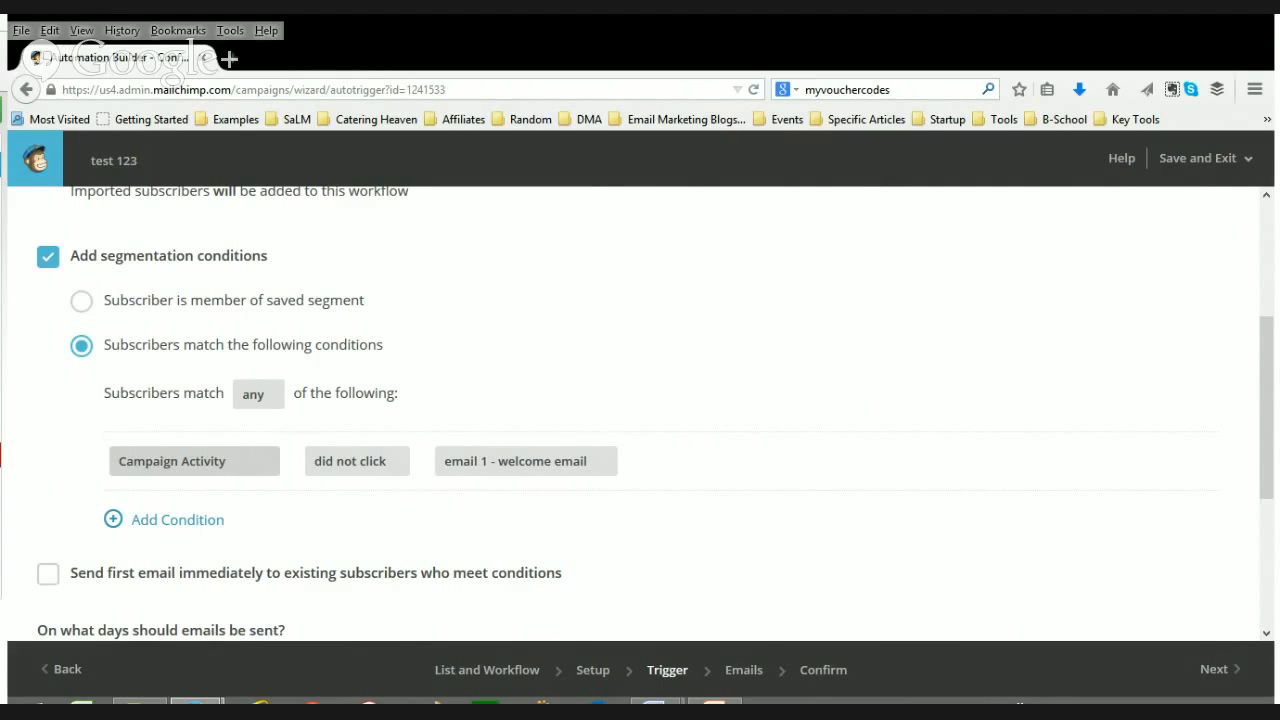
Try the condition Email Client is mobile, and switch the segmentation to membership of a saved segment
key(Return)
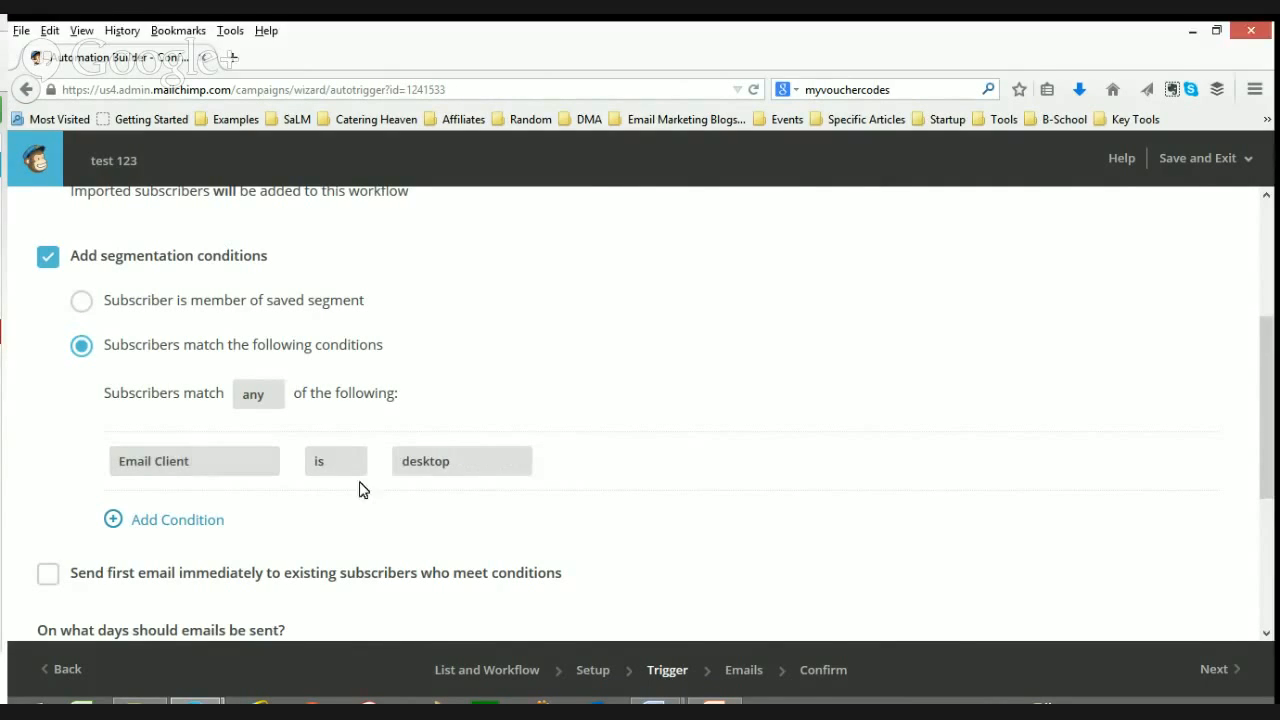
key(Down)
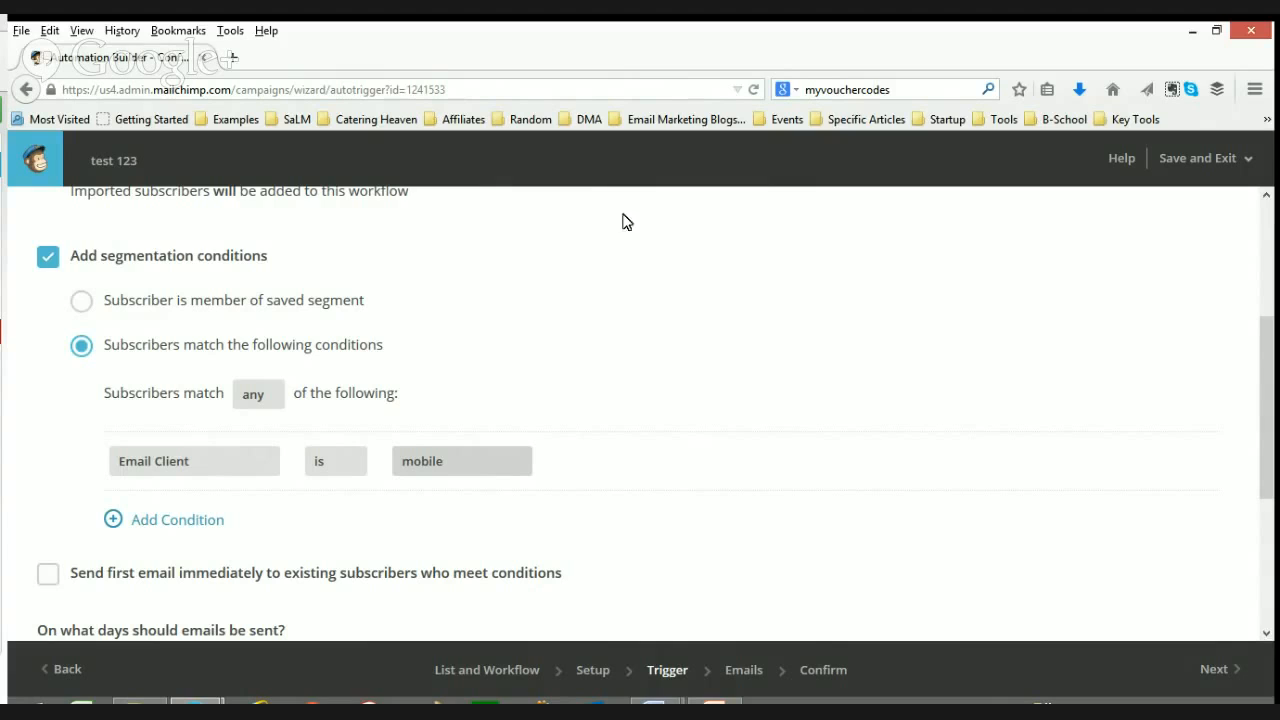
click(79, 303)
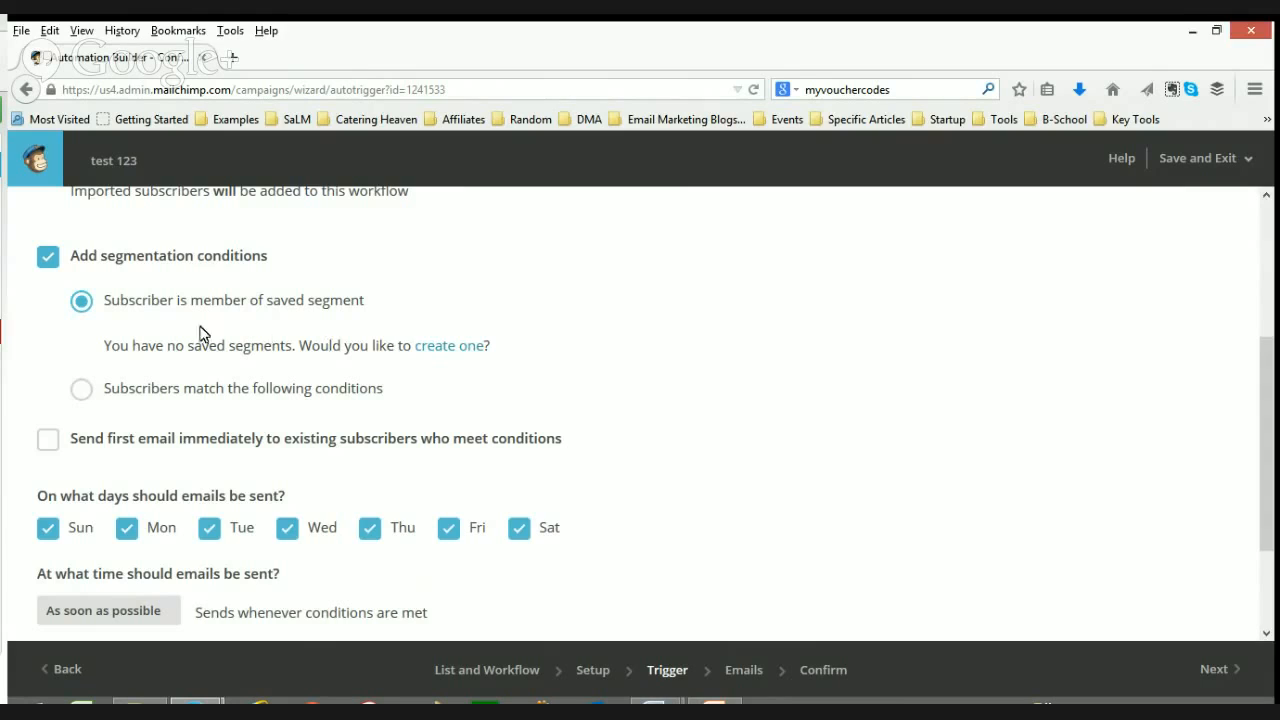
Segment by matching conditions and set the condition to Campaign Activity opened for All Recent Campaigns
click(82, 390)
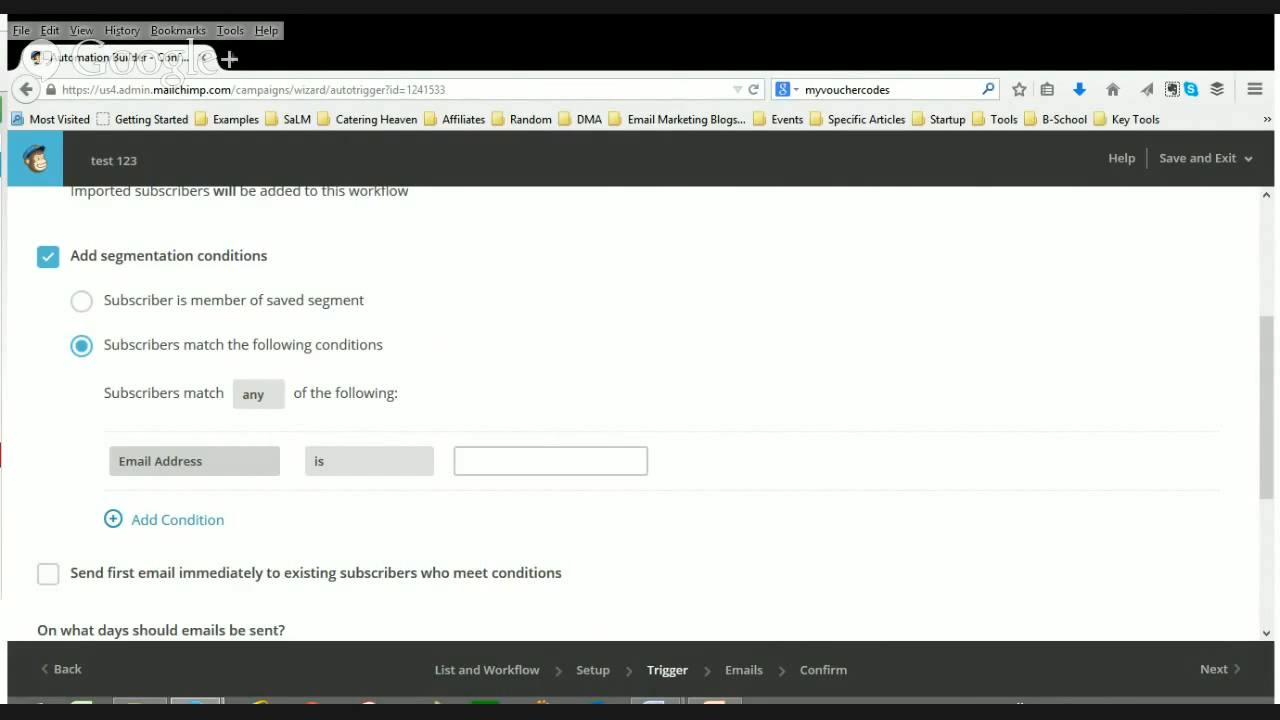
click(306, 530)
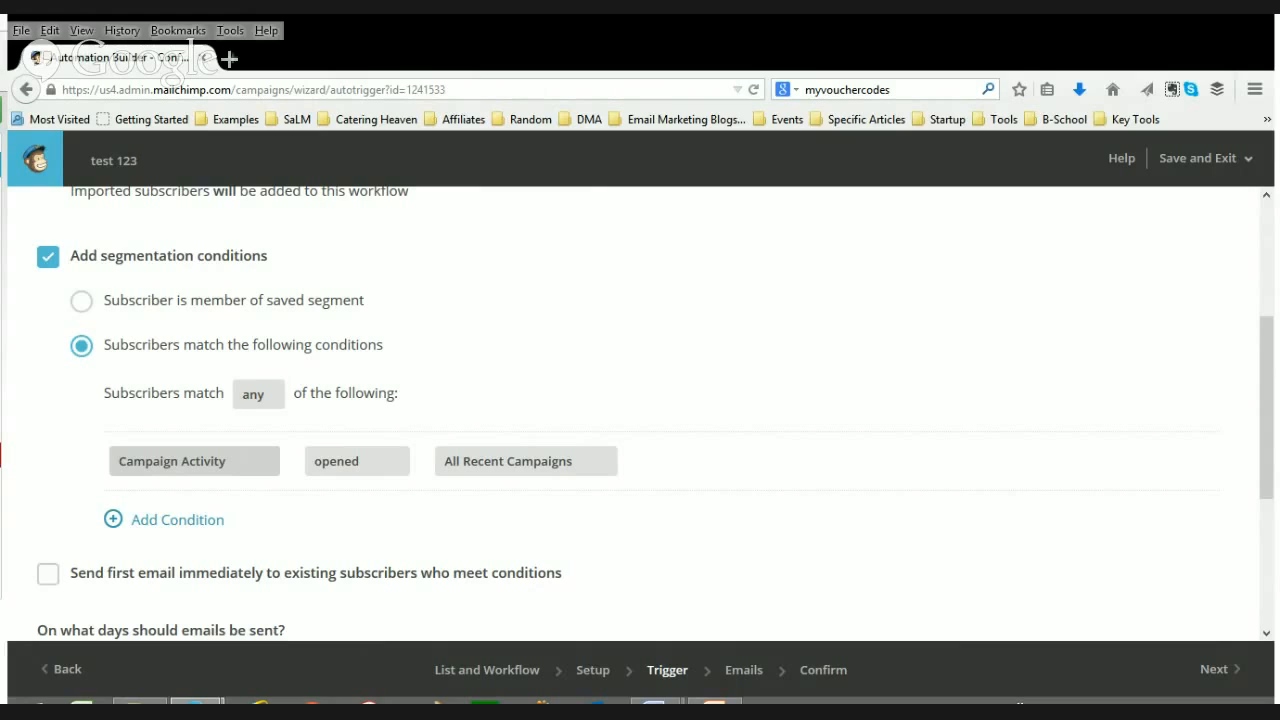
click(842, 345)
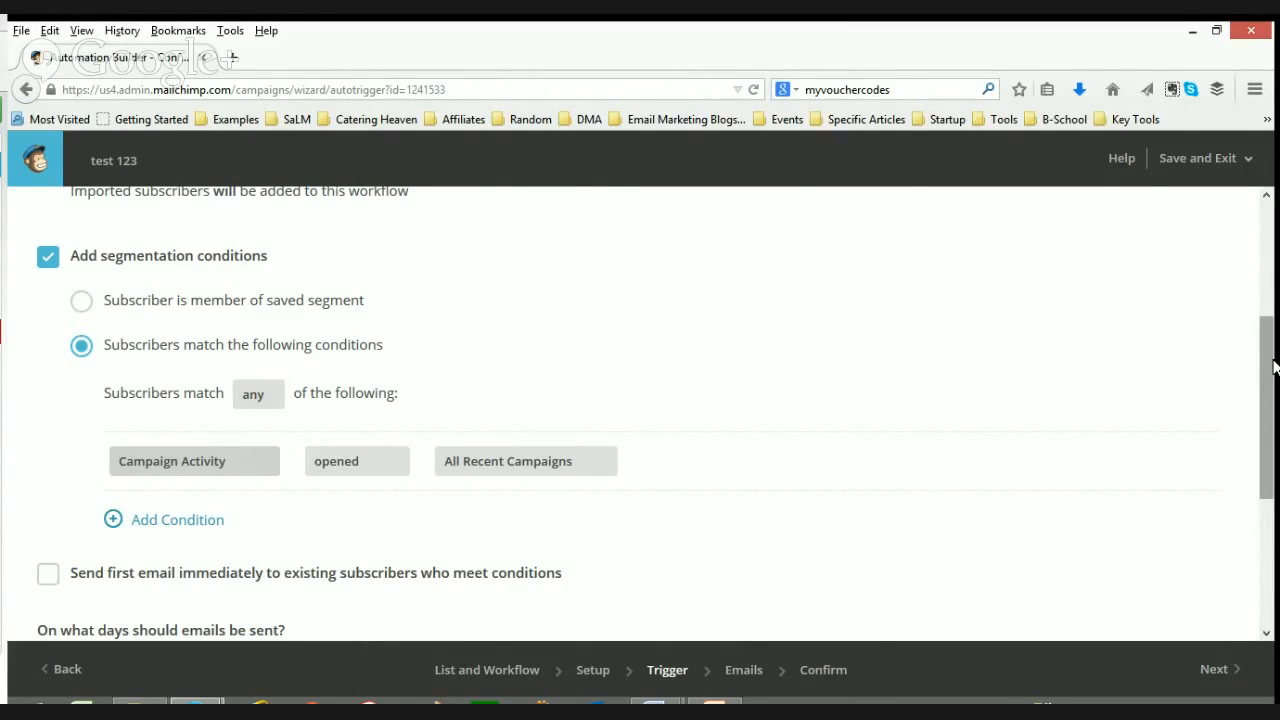
Have the first email sent immediately to existing subscribers who meet the conditions
drag(1274, 368, 1274, 440)
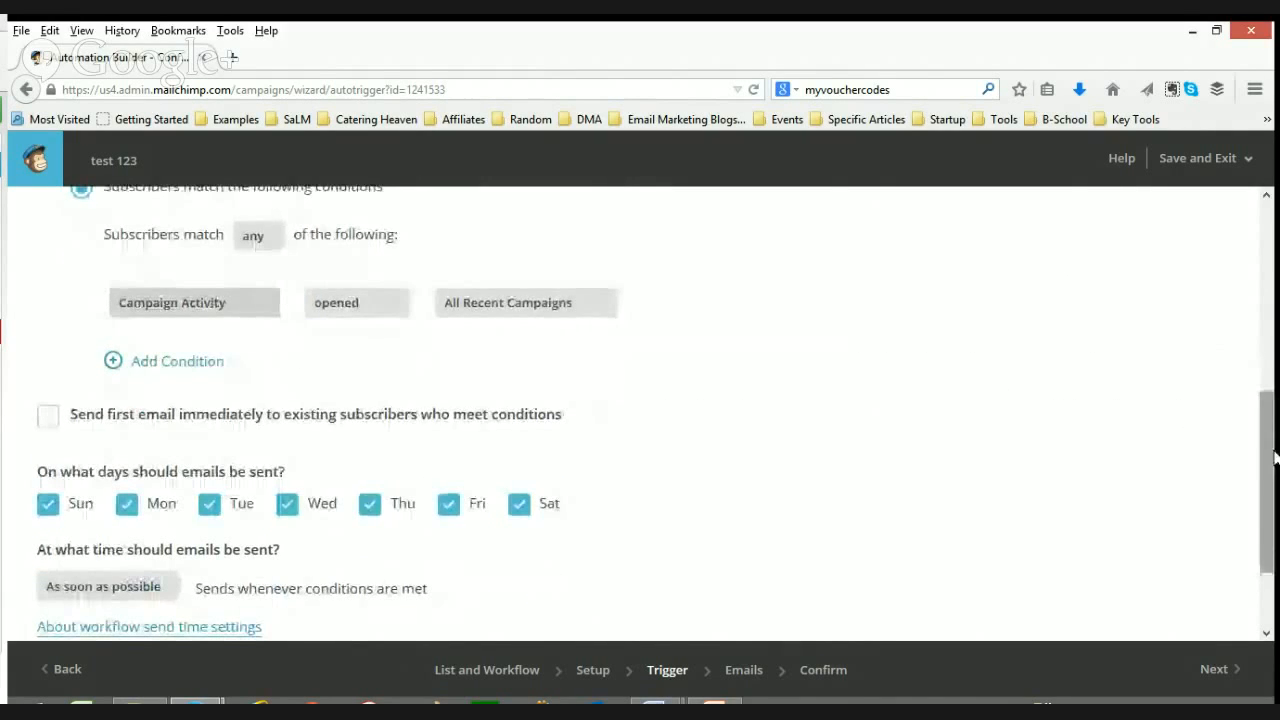
scroll(1274, 452, down, 1)
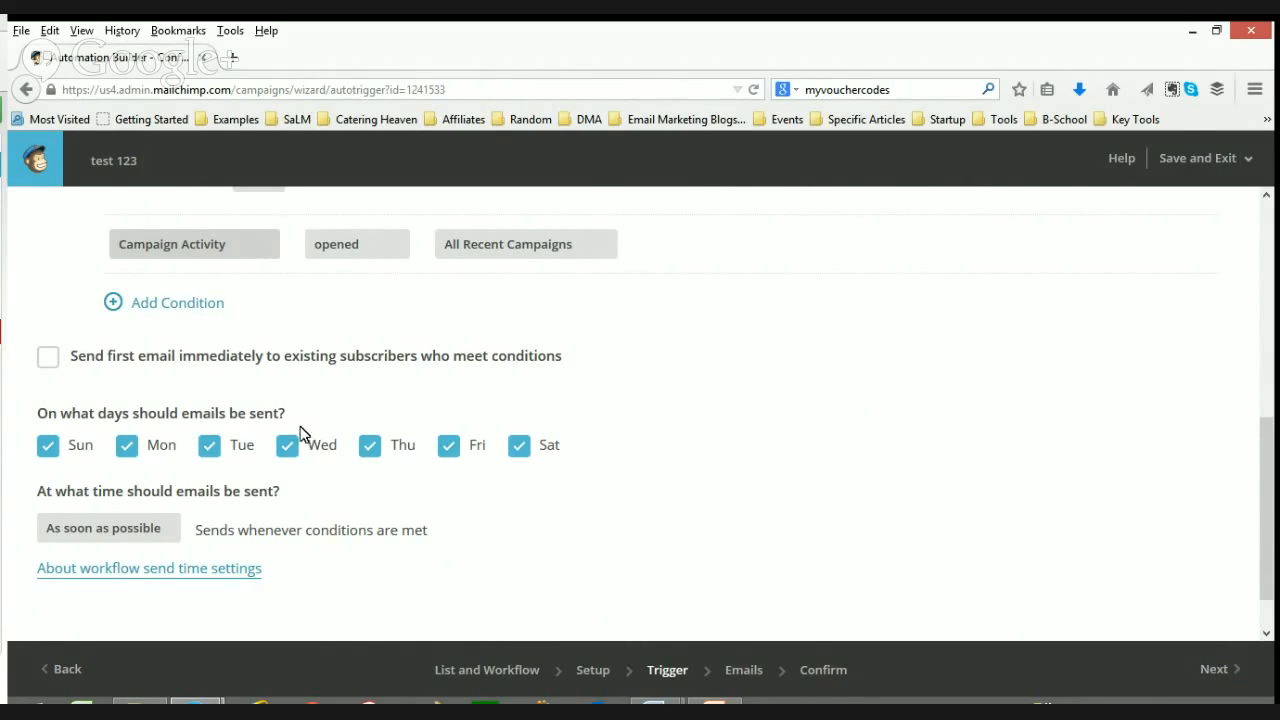
click(50, 362)
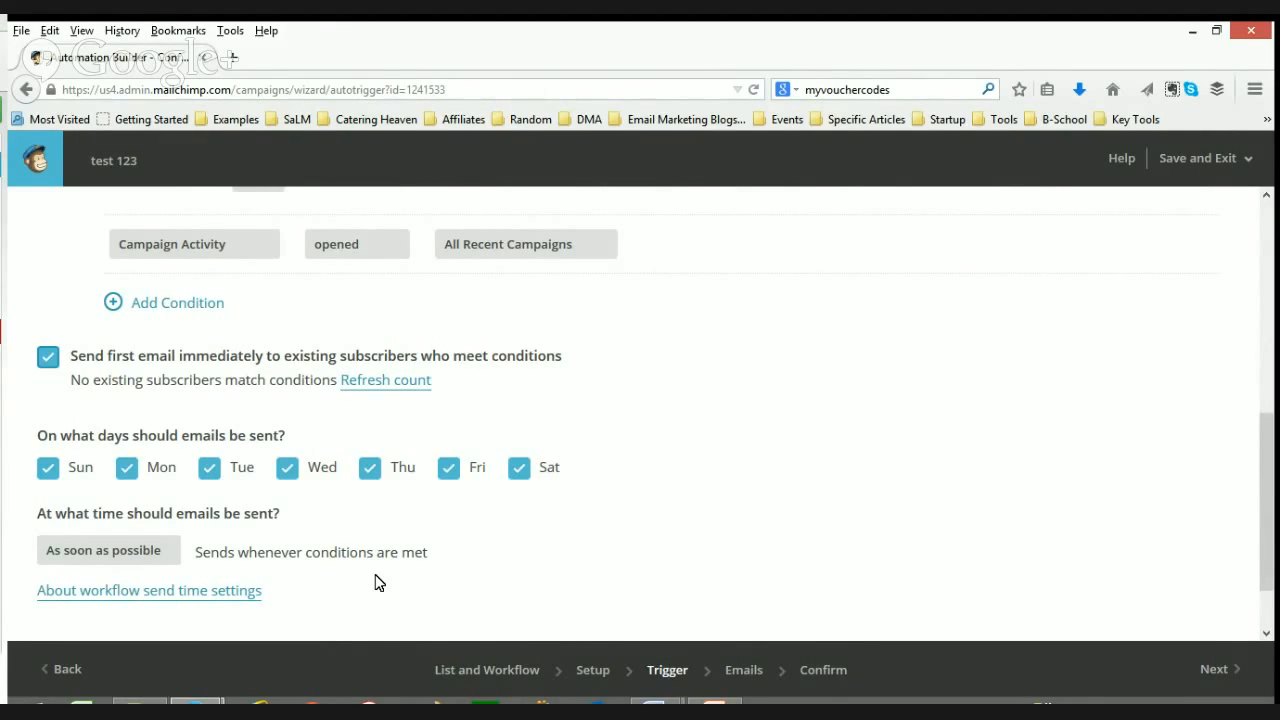
Try excluding Thursday and Friday from the email sending days, and restore both days
click(449, 472)
click(369, 473)
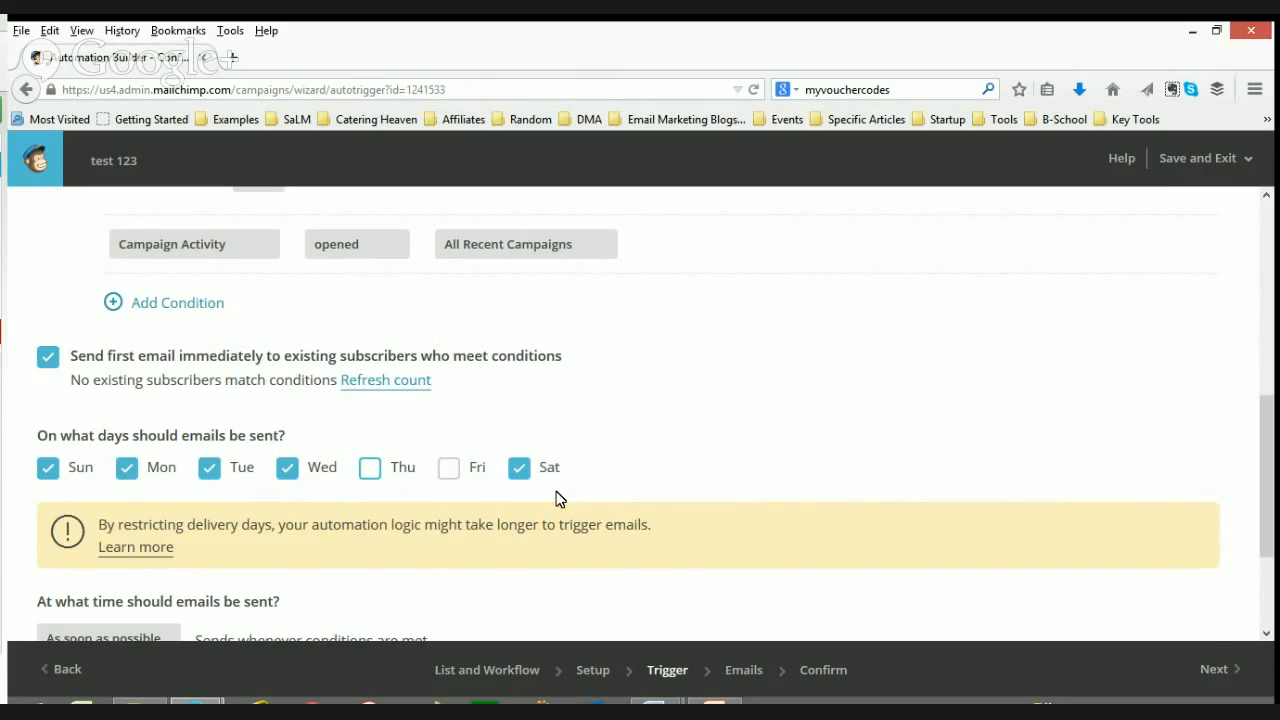
click(448, 470)
click(370, 470)
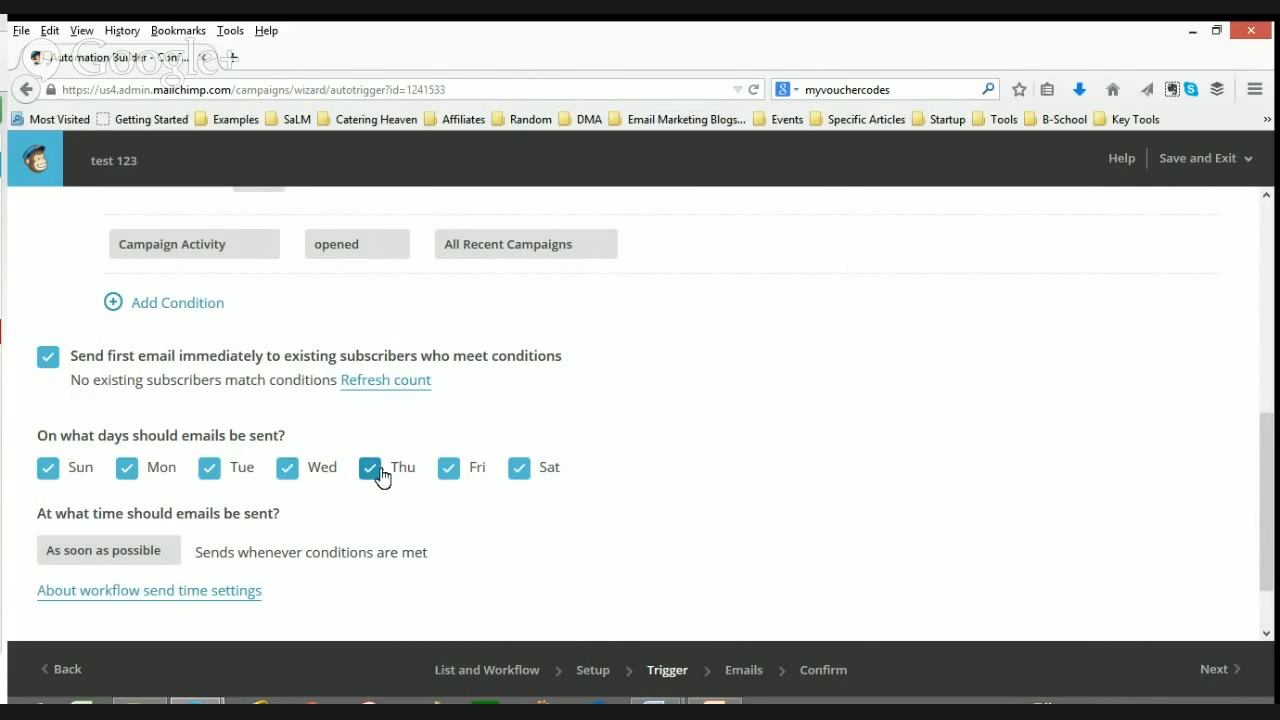
click(449, 474)
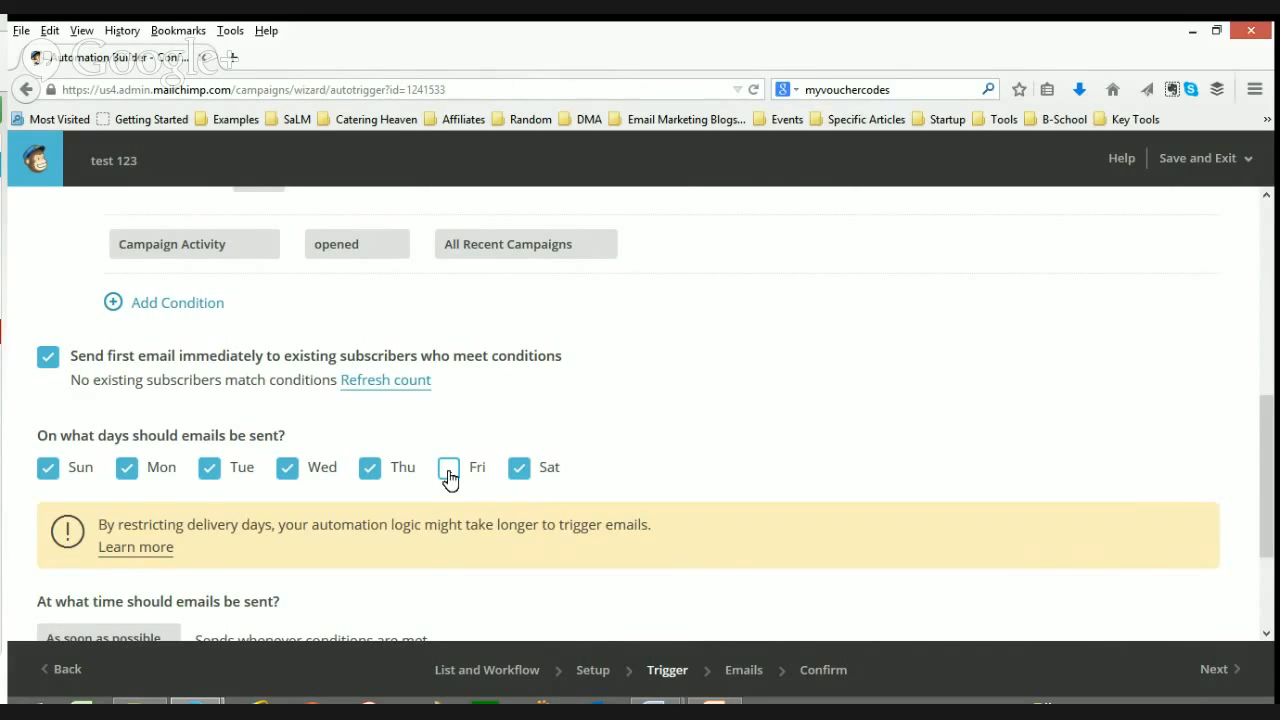
click(449, 476)
Have the workflow's emails sent at a fixed time of 12:00 AM instead of as soon as possible
drag(1275, 478, 1275, 515)
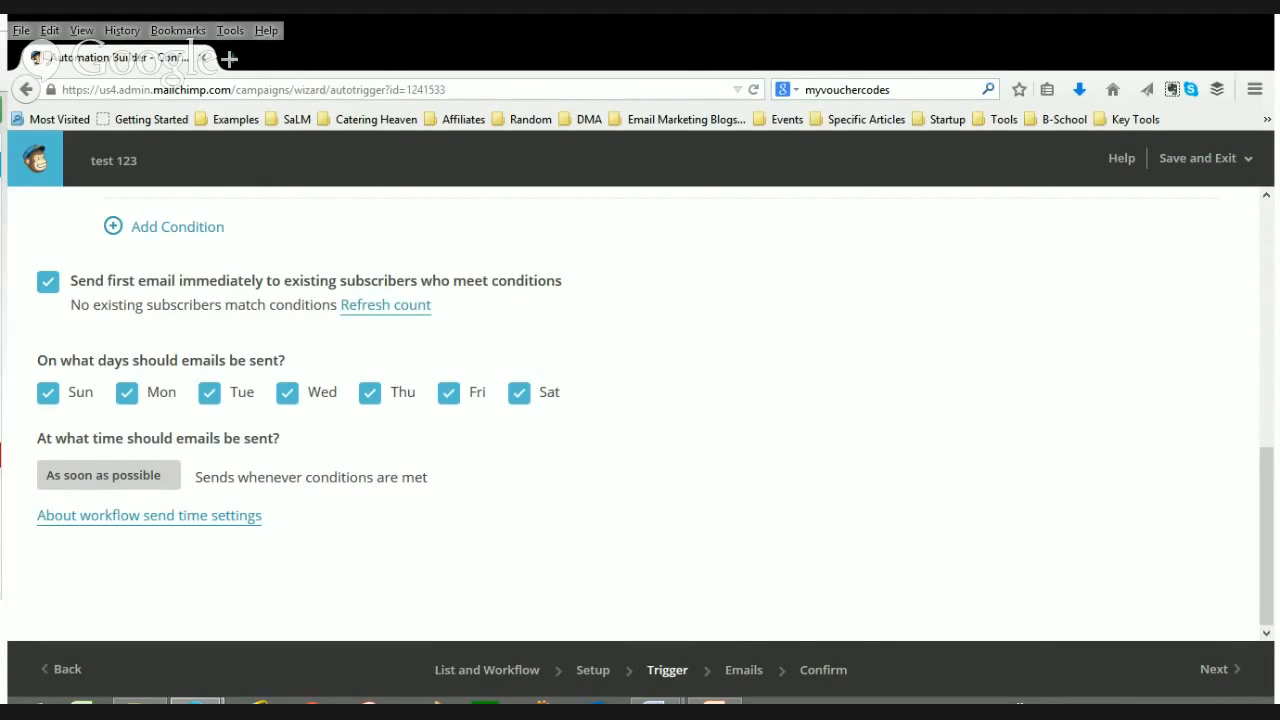
click(108, 475)
click(108, 512)
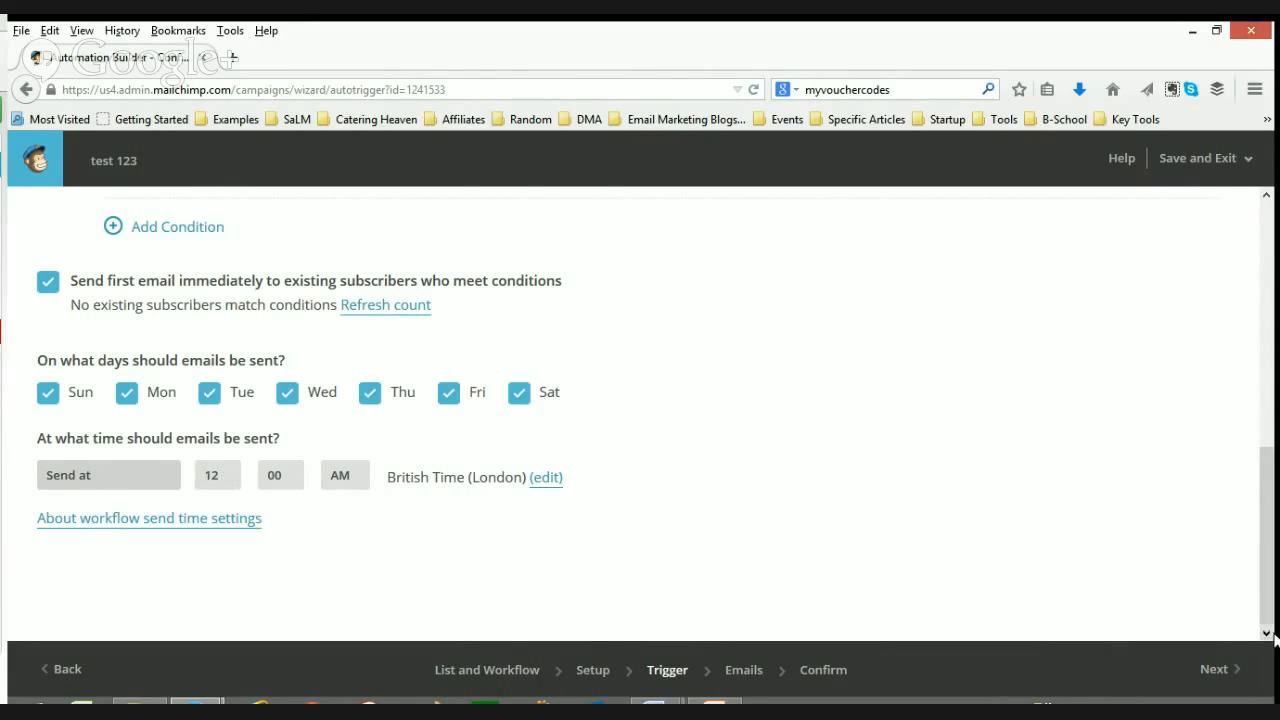
drag(1273, 612, 1246, 400)
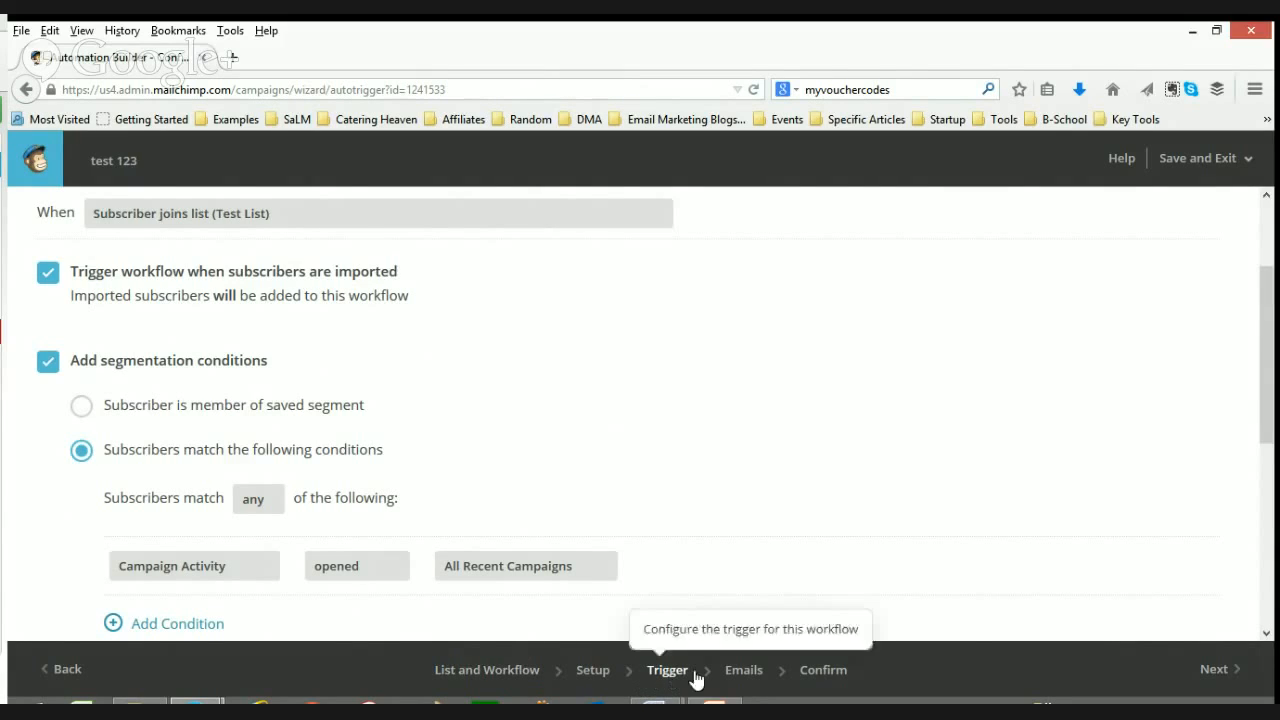
Proceed to the workflow's Emails stage and expand the additional segmentation conditions in the trigger summary
click(755, 676)
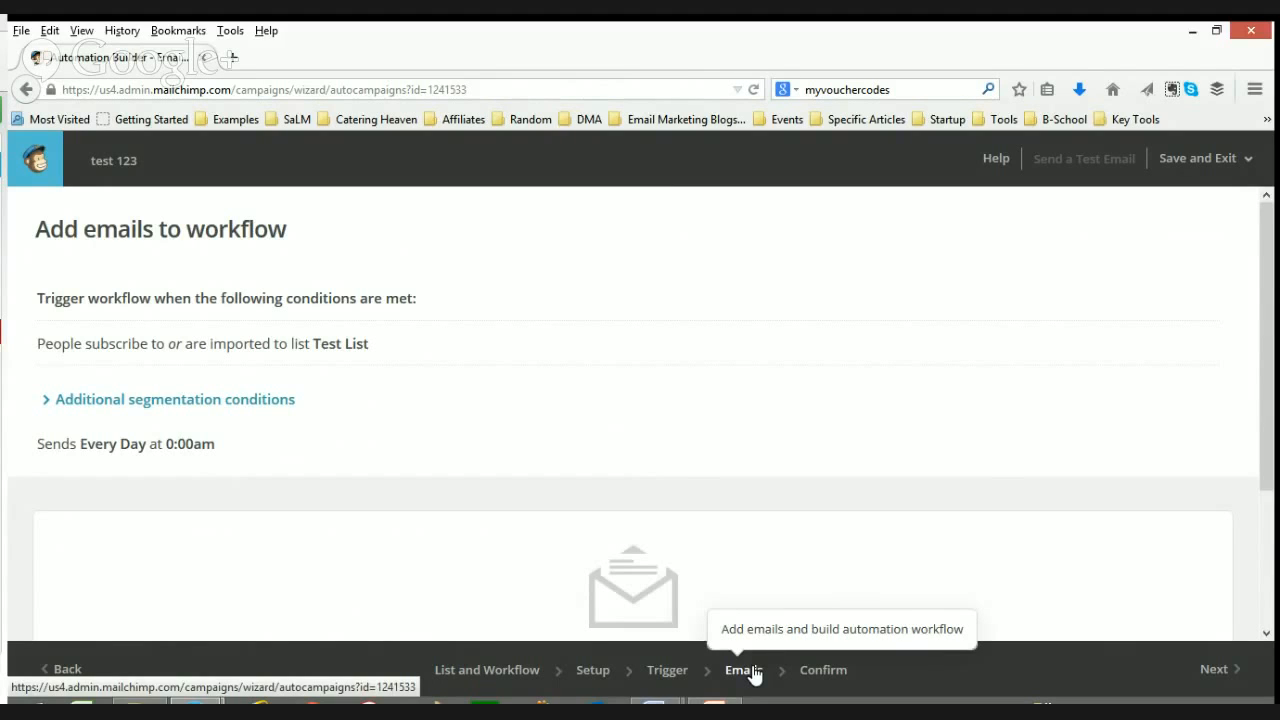
drag(1272, 307, 1272, 450)
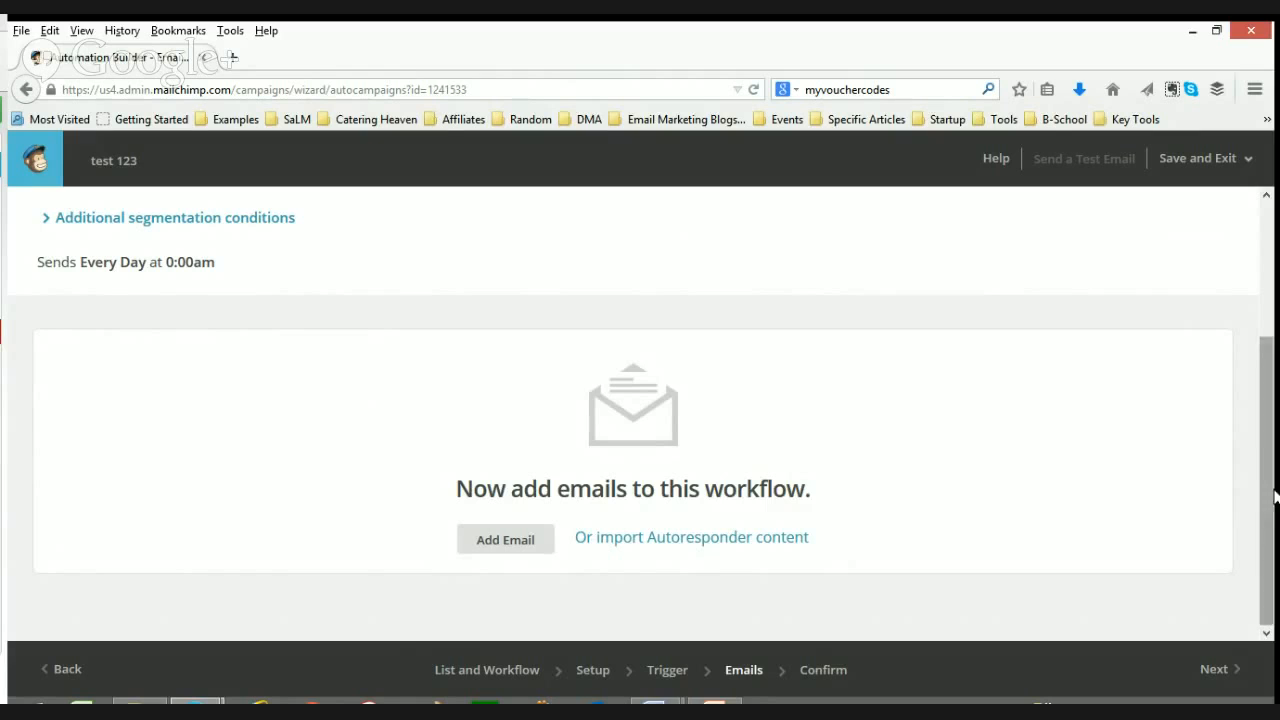
scroll(1263, 360, up, 3)
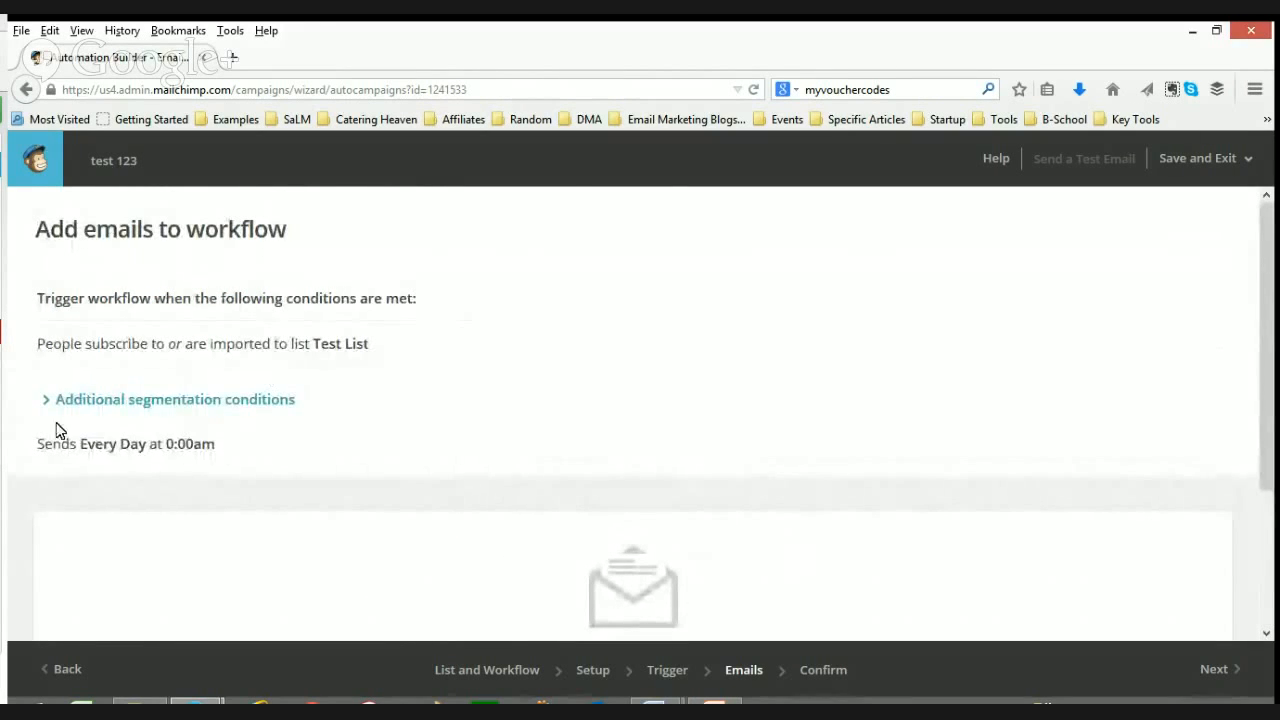
click(165, 405)
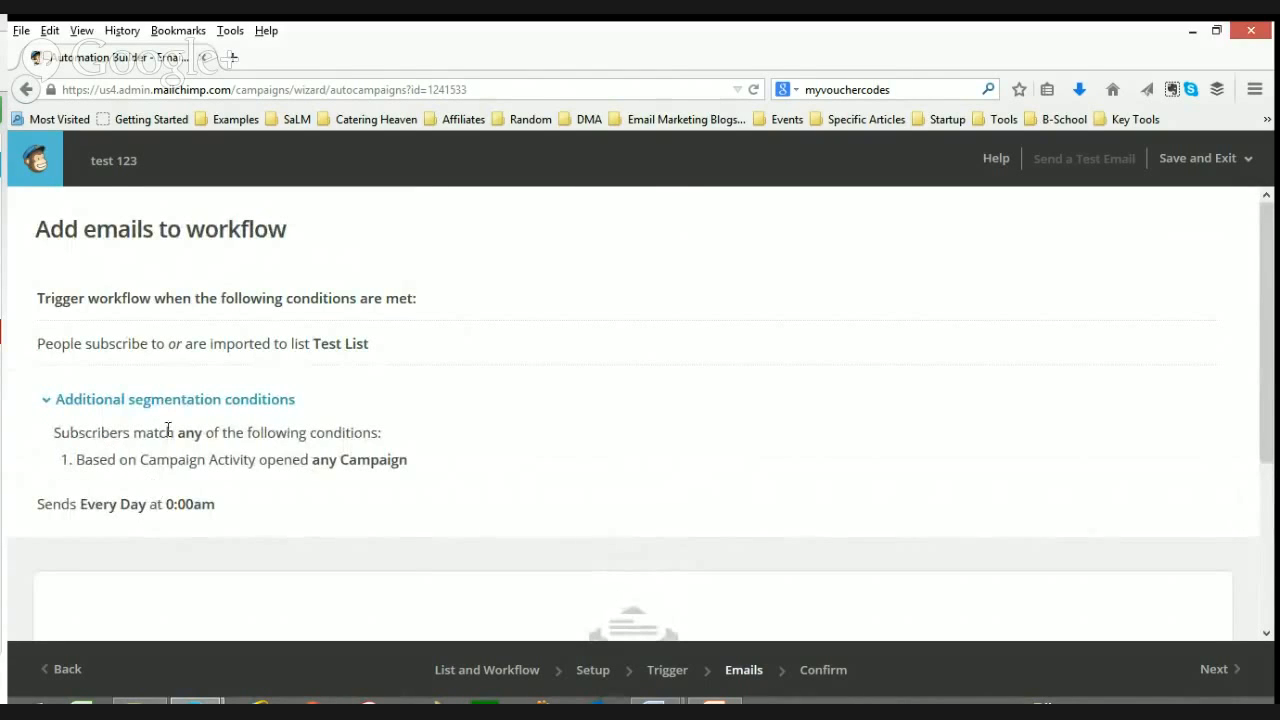
Add the first email to the workflow and check its default sending delay
drag(1272, 391, 1270, 562)
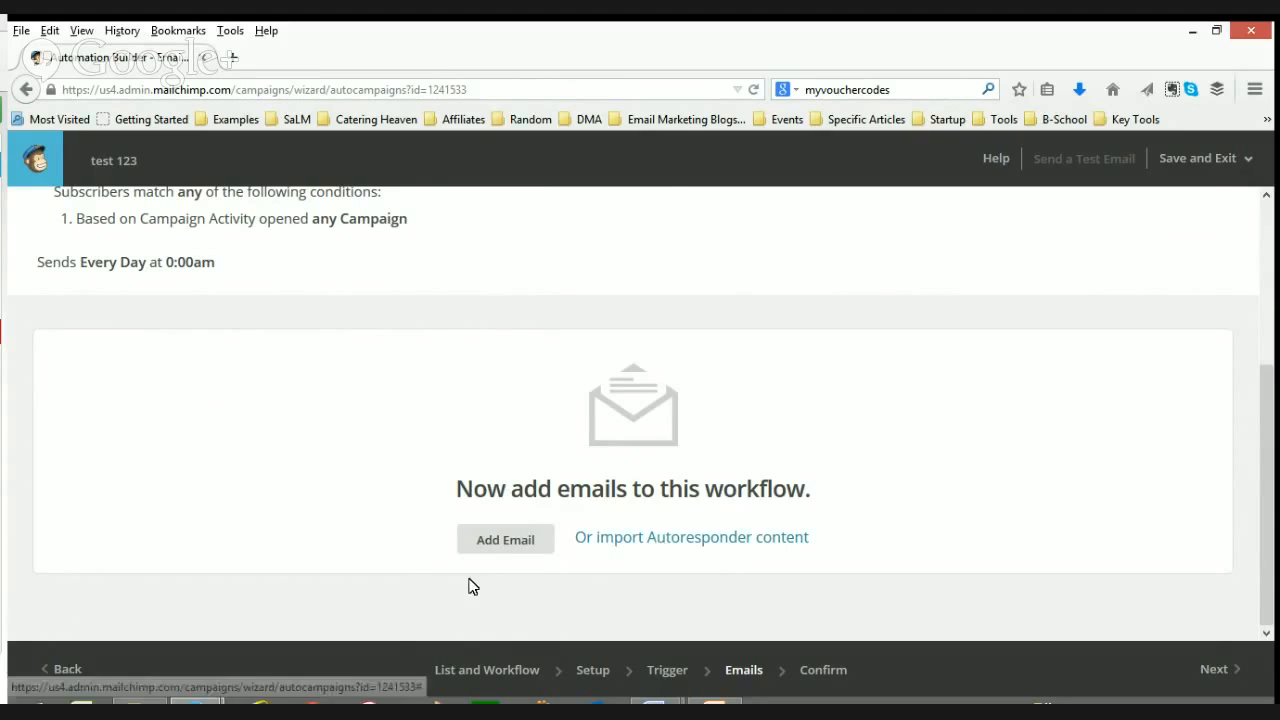
click(504, 540)
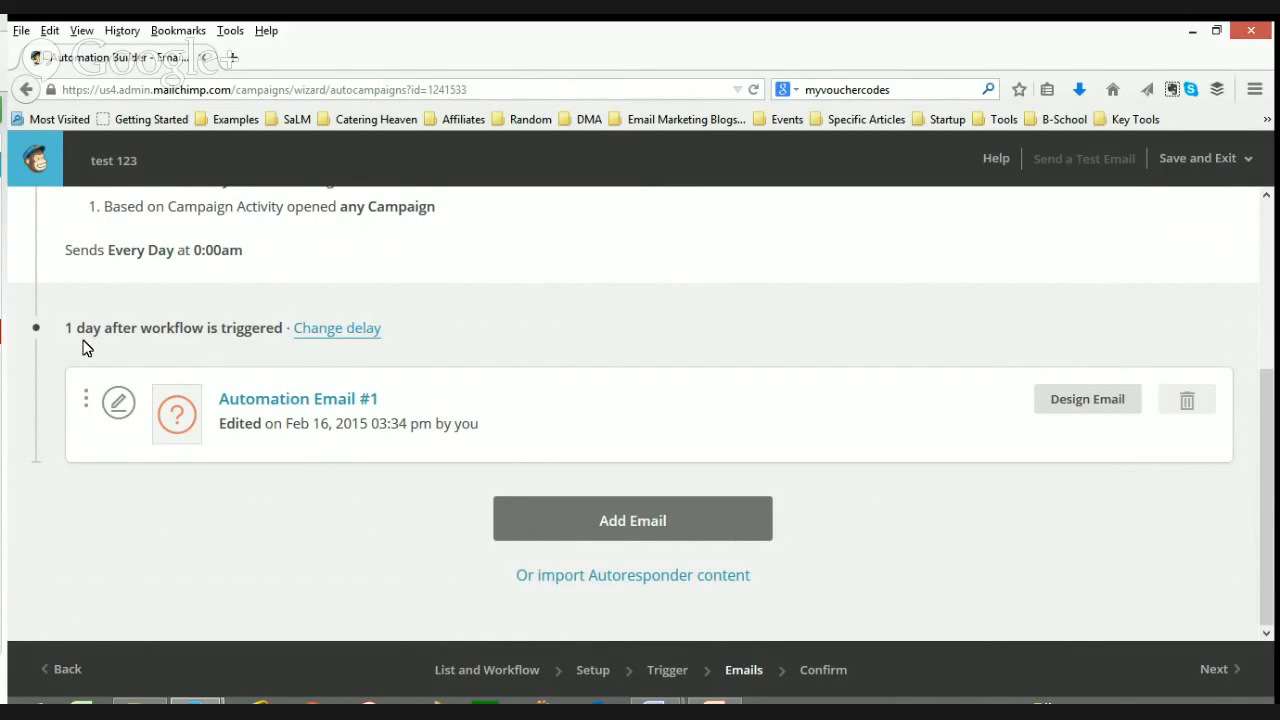
drag(67, 331, 436, 318)
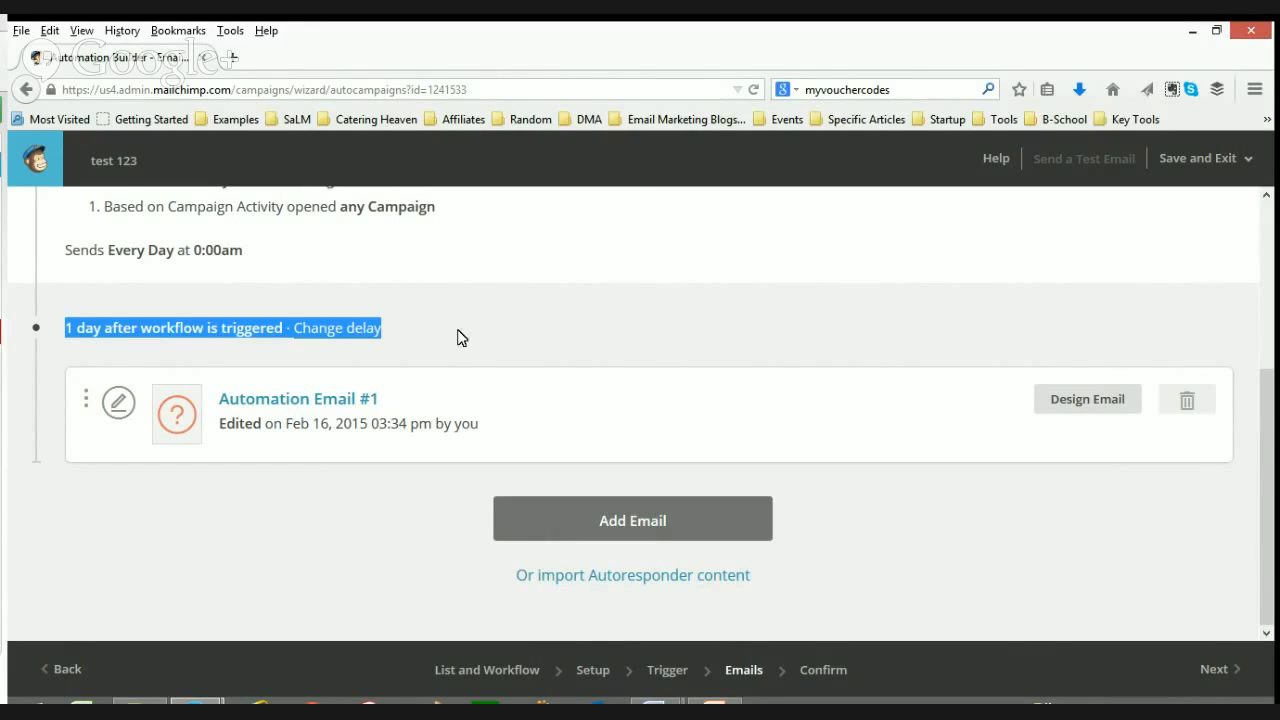
click(460, 337)
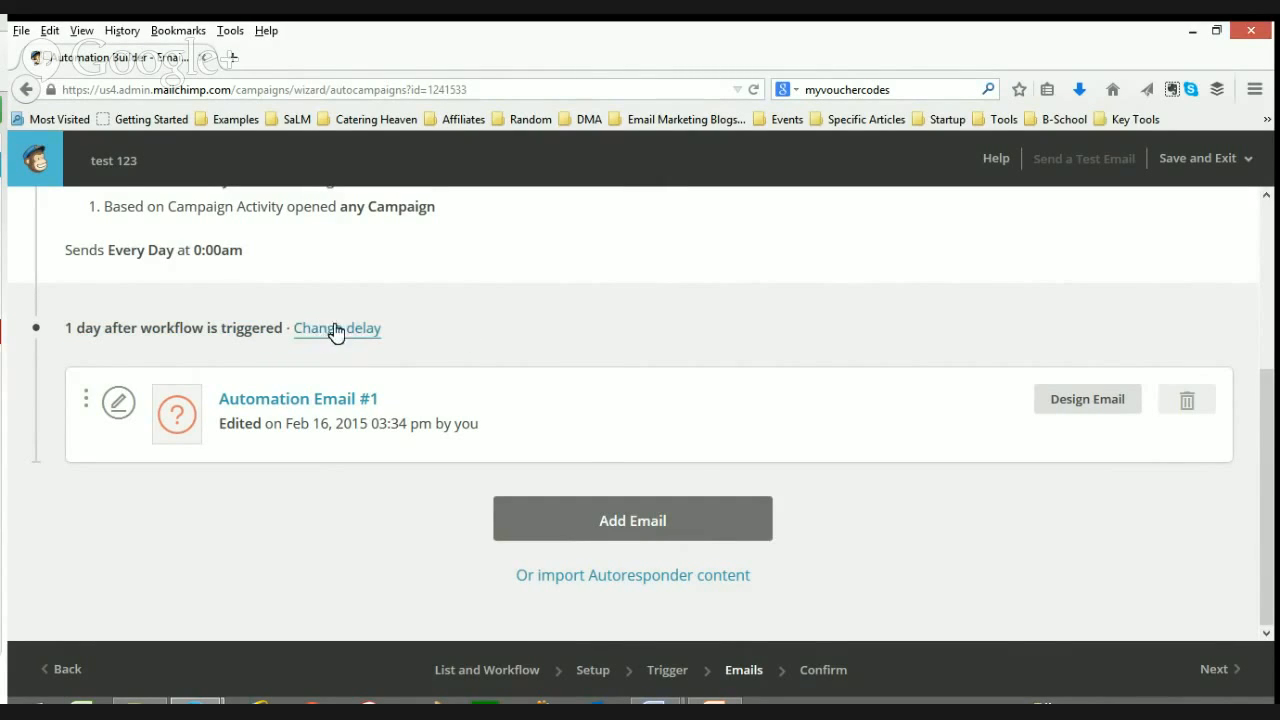
Set Automation Email #1 to send immediately after the workflow is triggered and save the delay
click(336, 330)
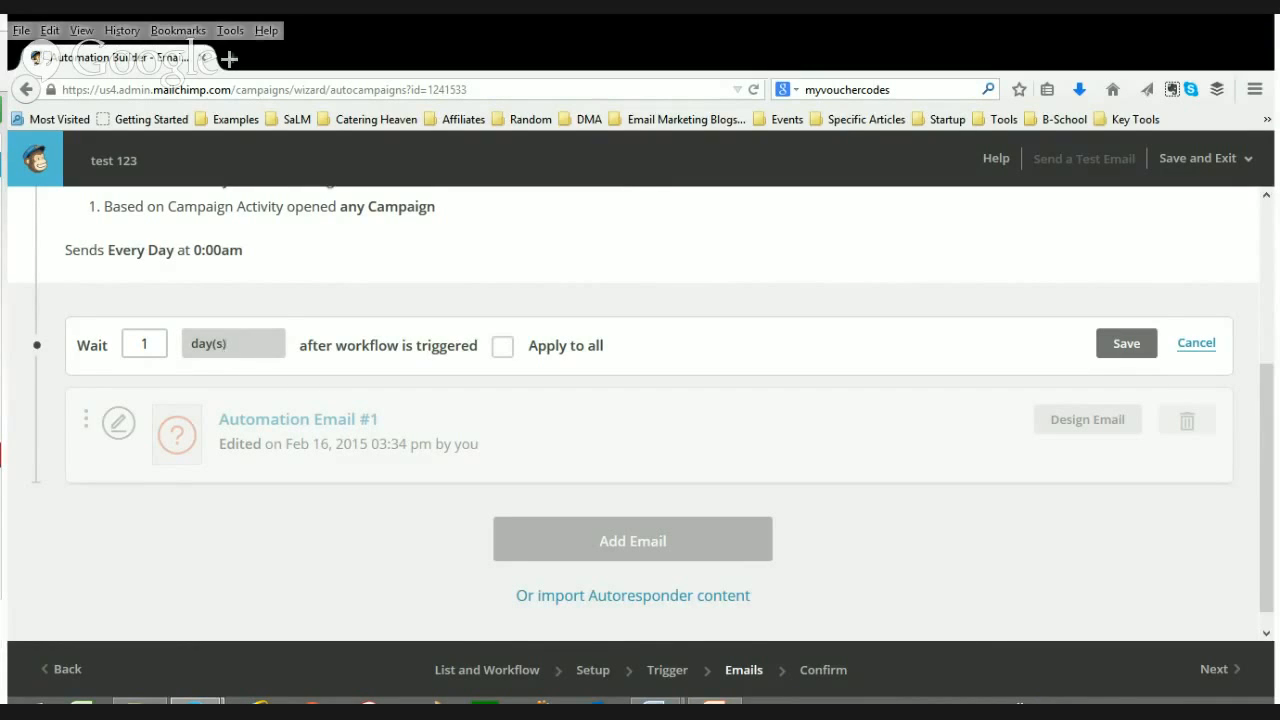
click(226, 379)
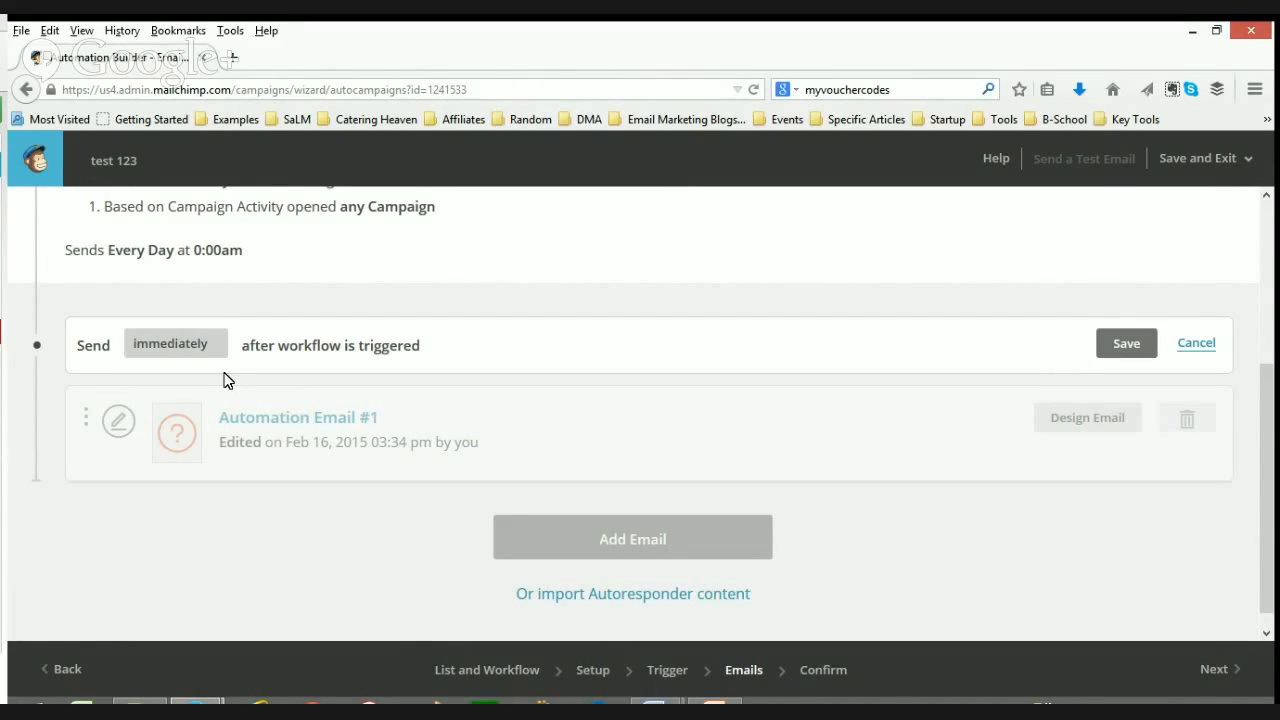
click(1128, 345)
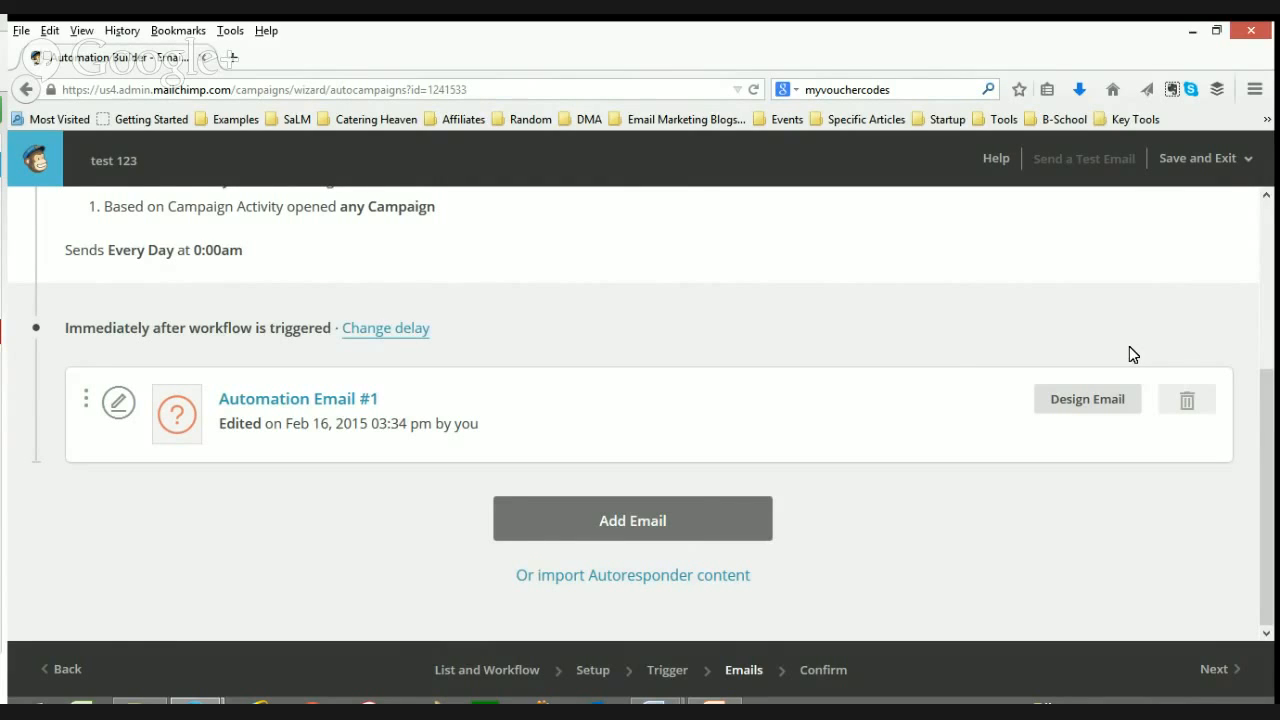
Add two more emails to the workflow after Automation Email #1
click(645, 535)
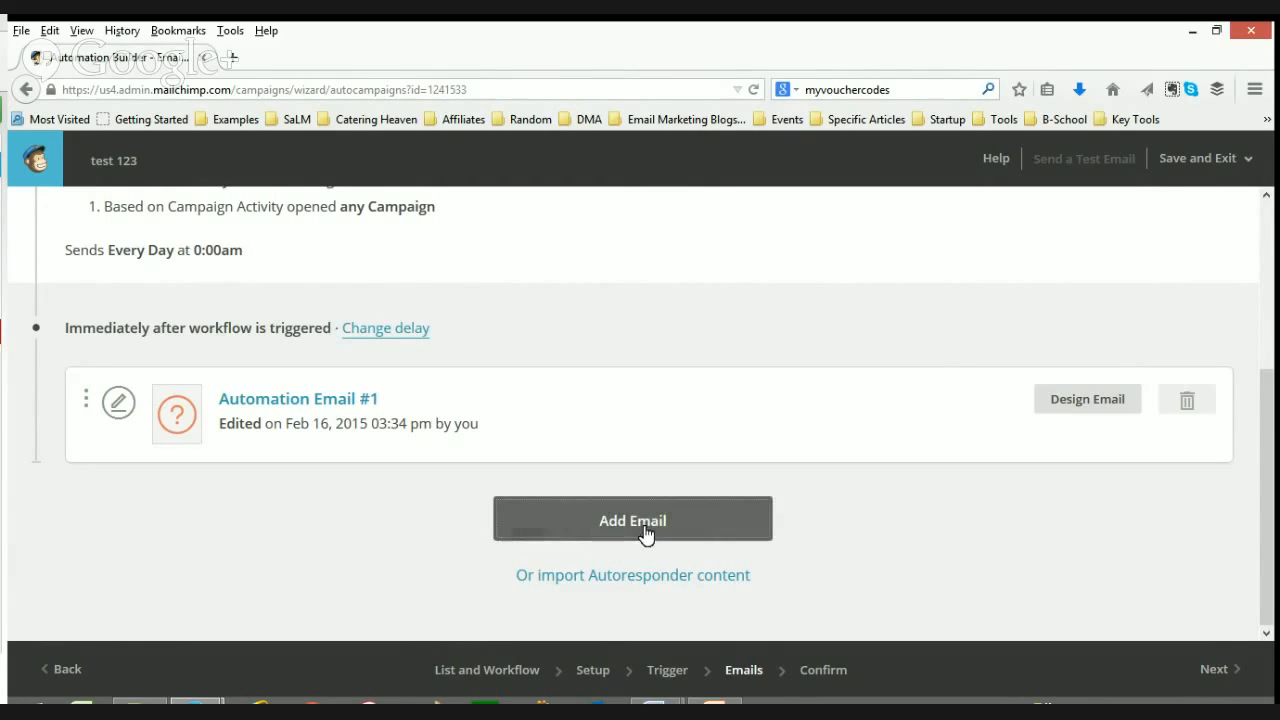
click(645, 535)
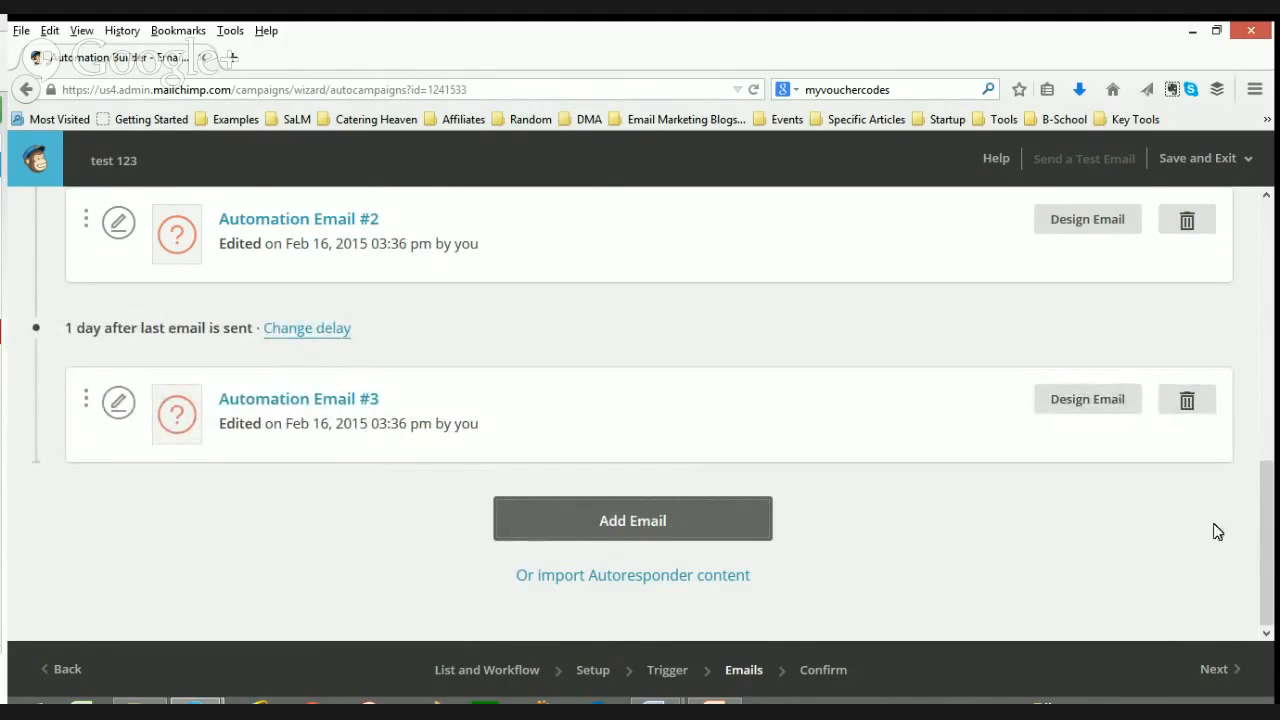
drag(1267, 555, 1272, 474)
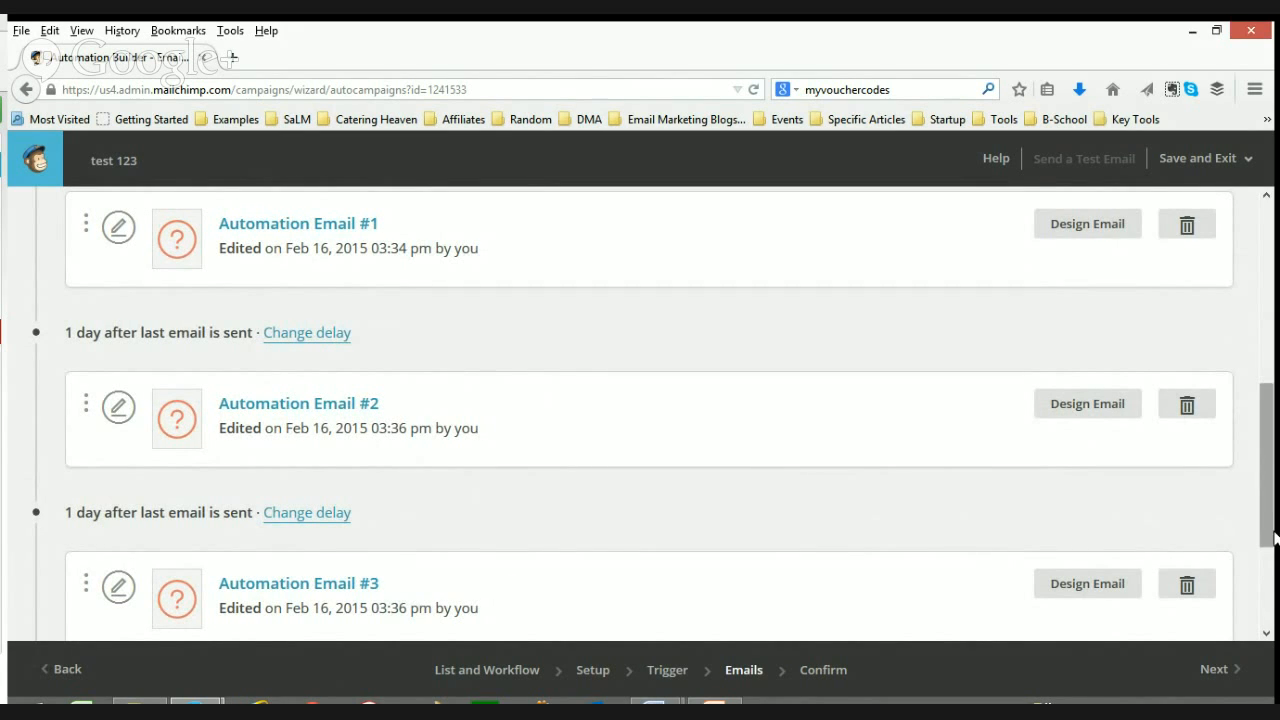
Set the delay before Automation Email #2 to 2 days after the previous email is sent and save it
drag(1274, 504, 1274, 455)
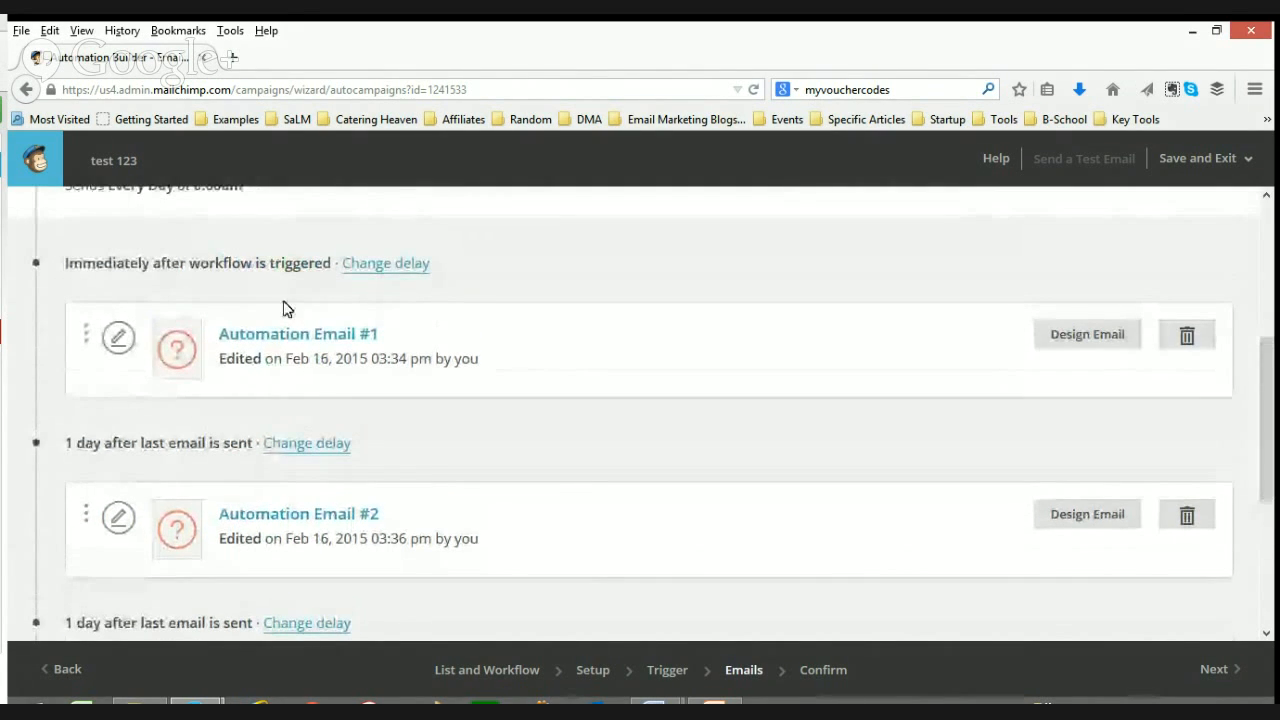
drag(75, 265, 295, 268)
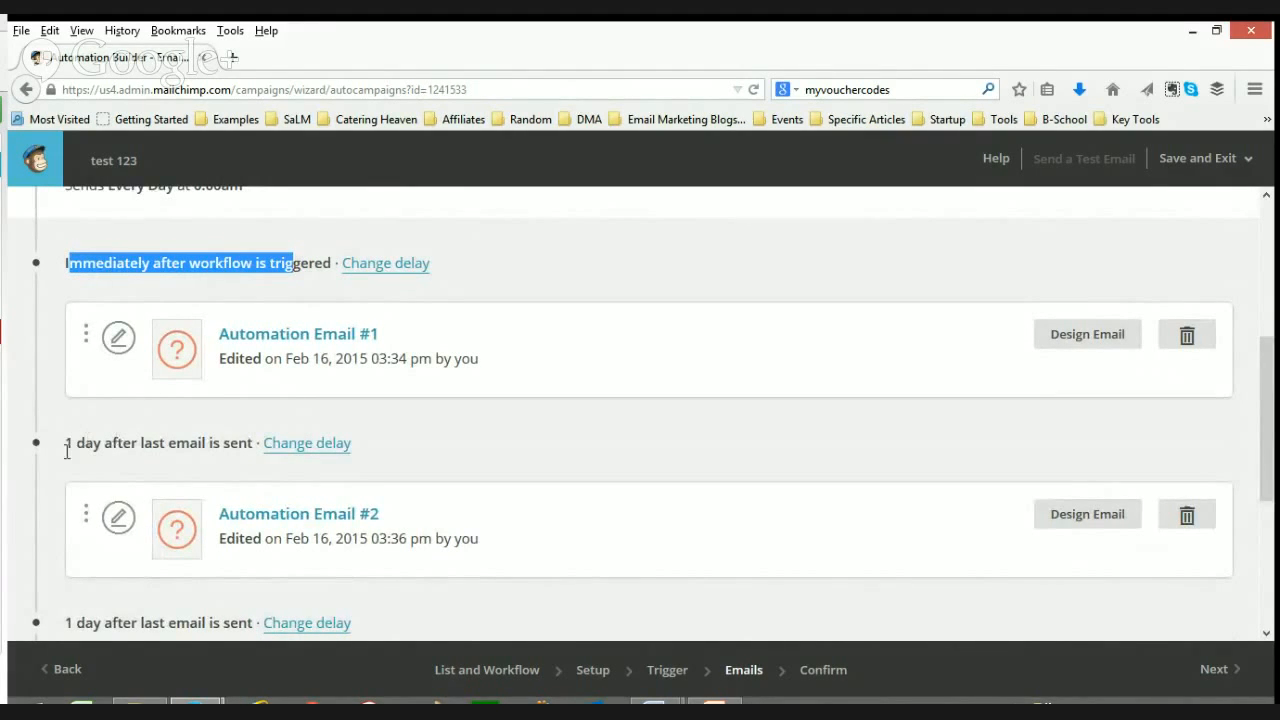
drag(67, 443, 377, 460)
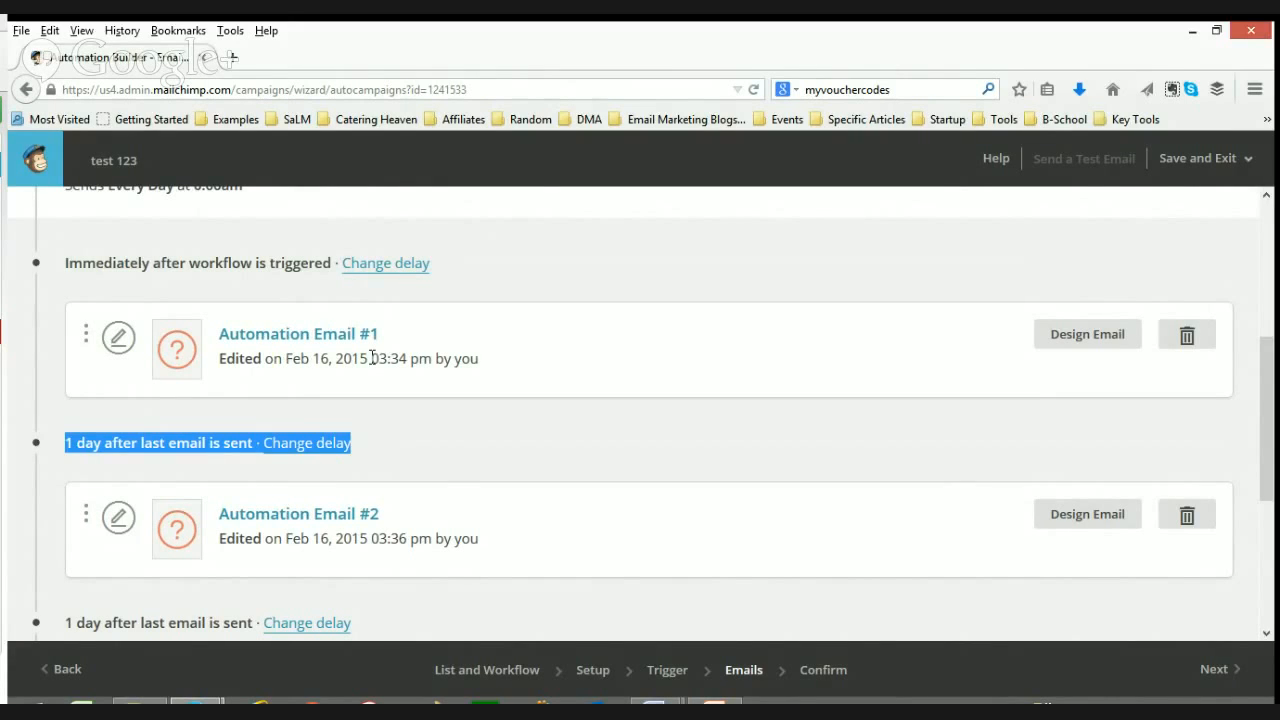
click(406, 452)
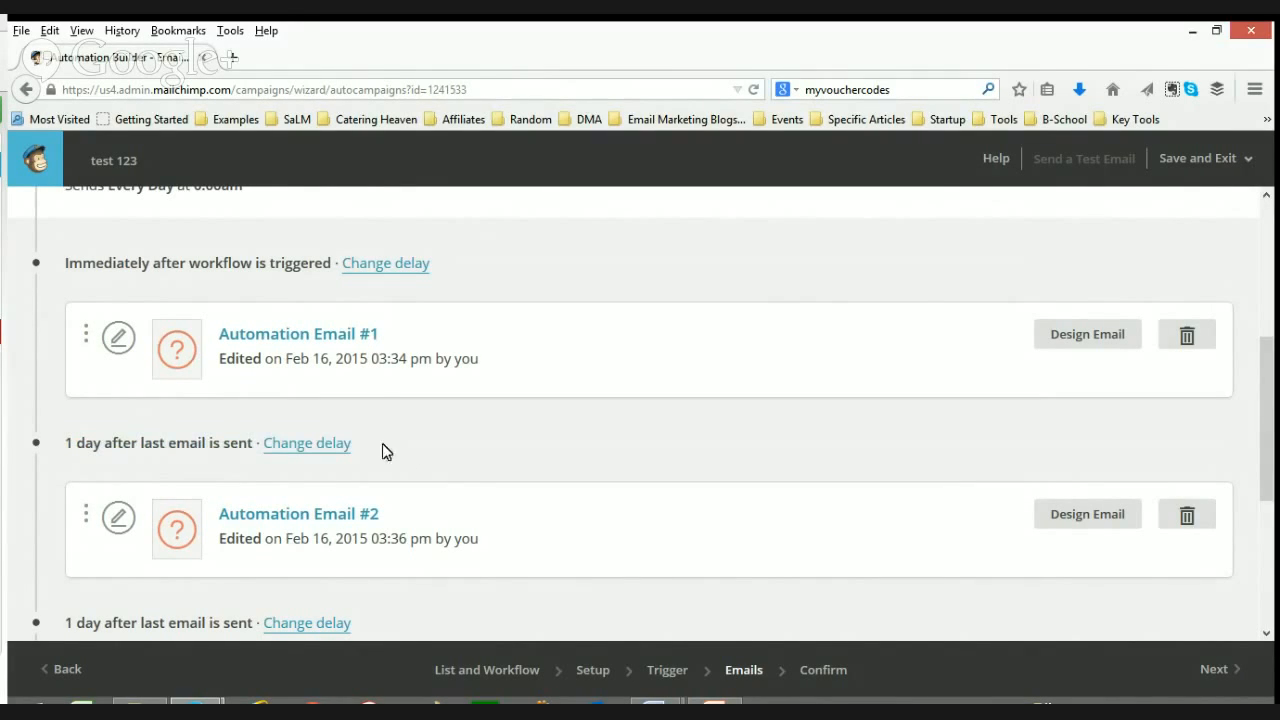
click(325, 451)
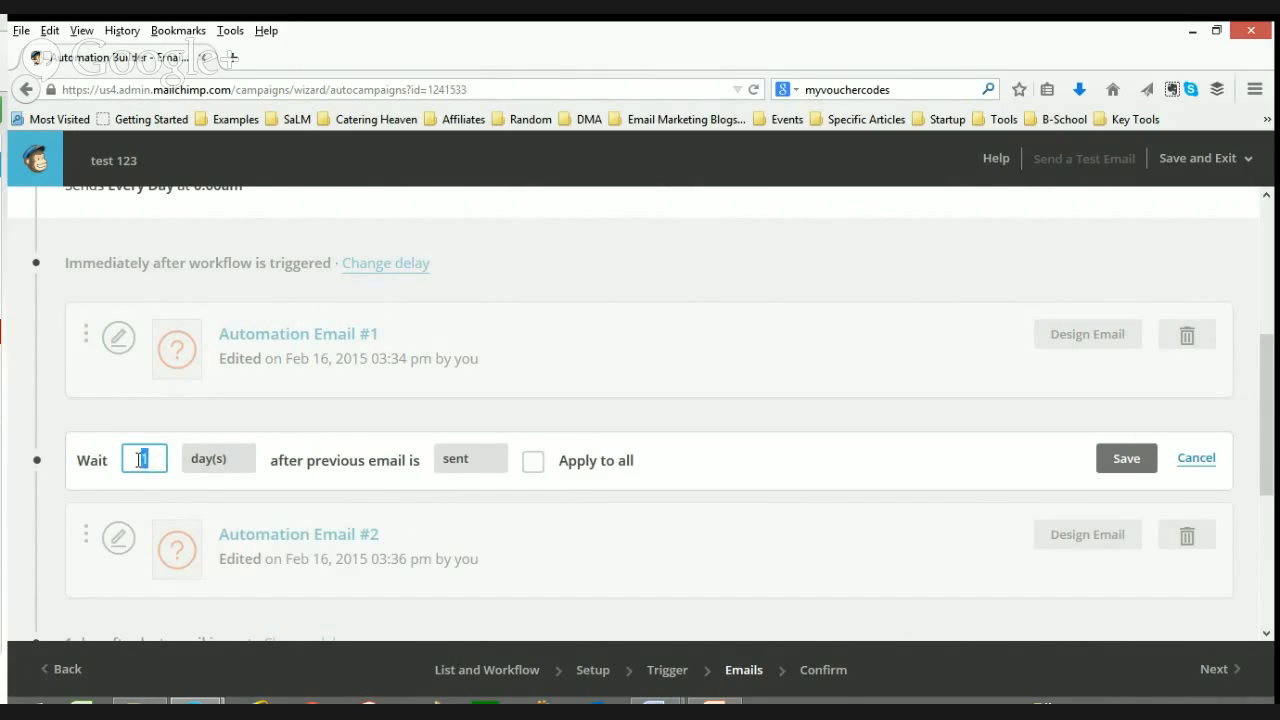
text(2)
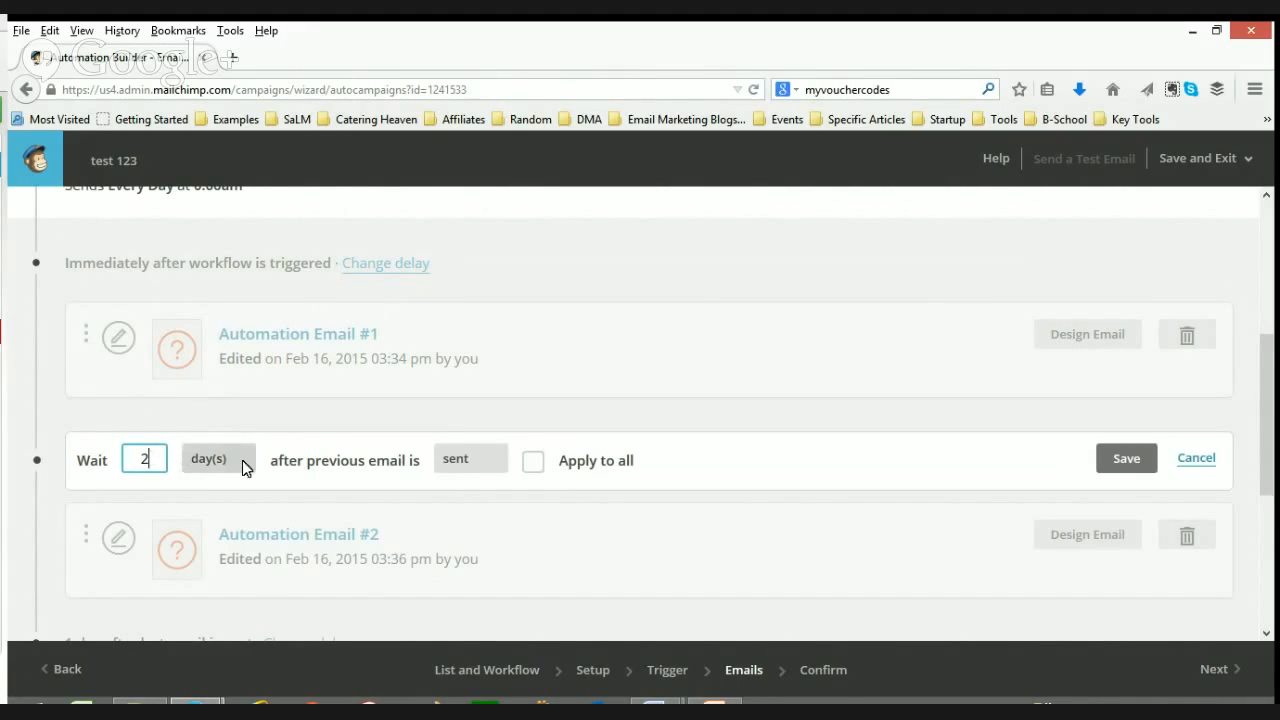
click(425, 477)
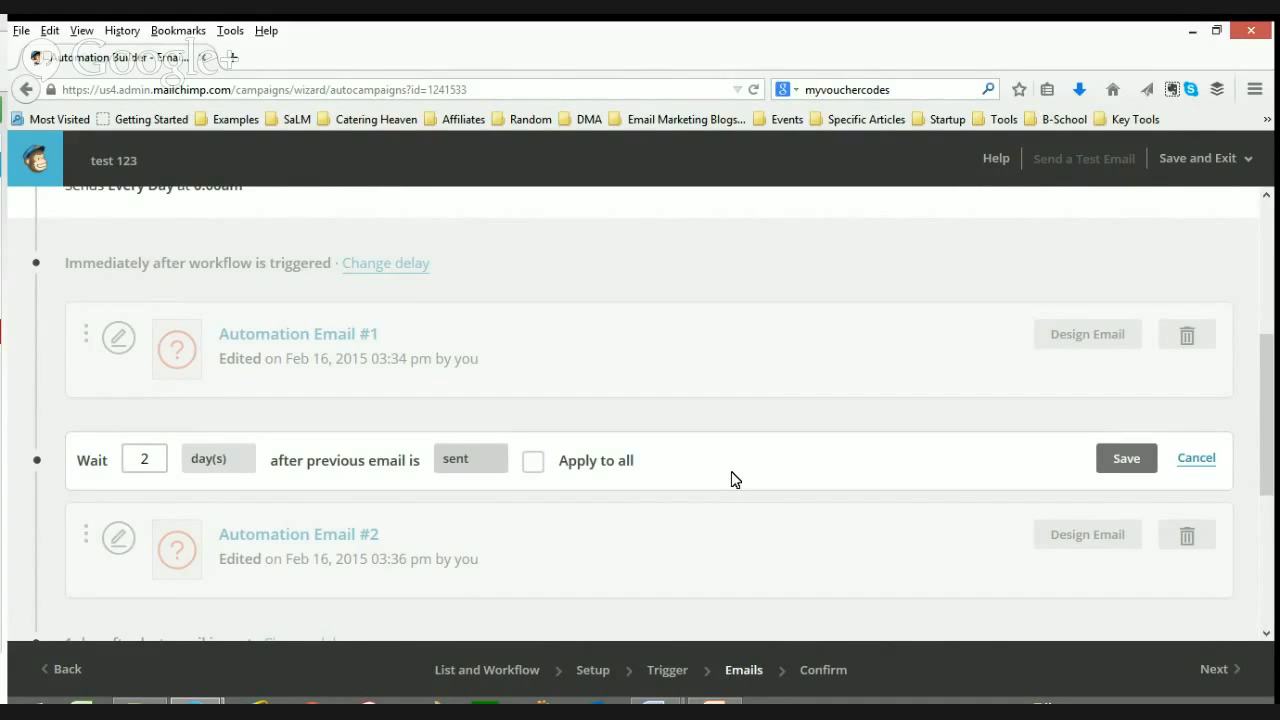
click(1122, 463)
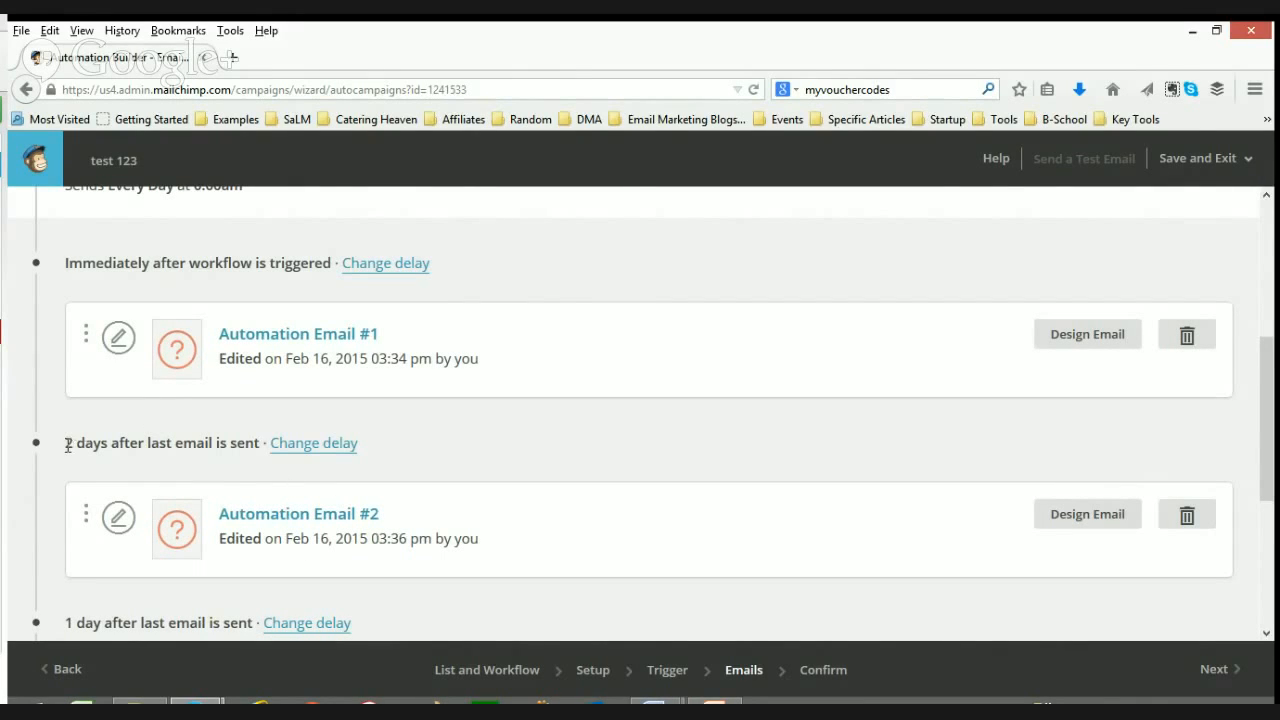
drag(68, 446, 251, 444)
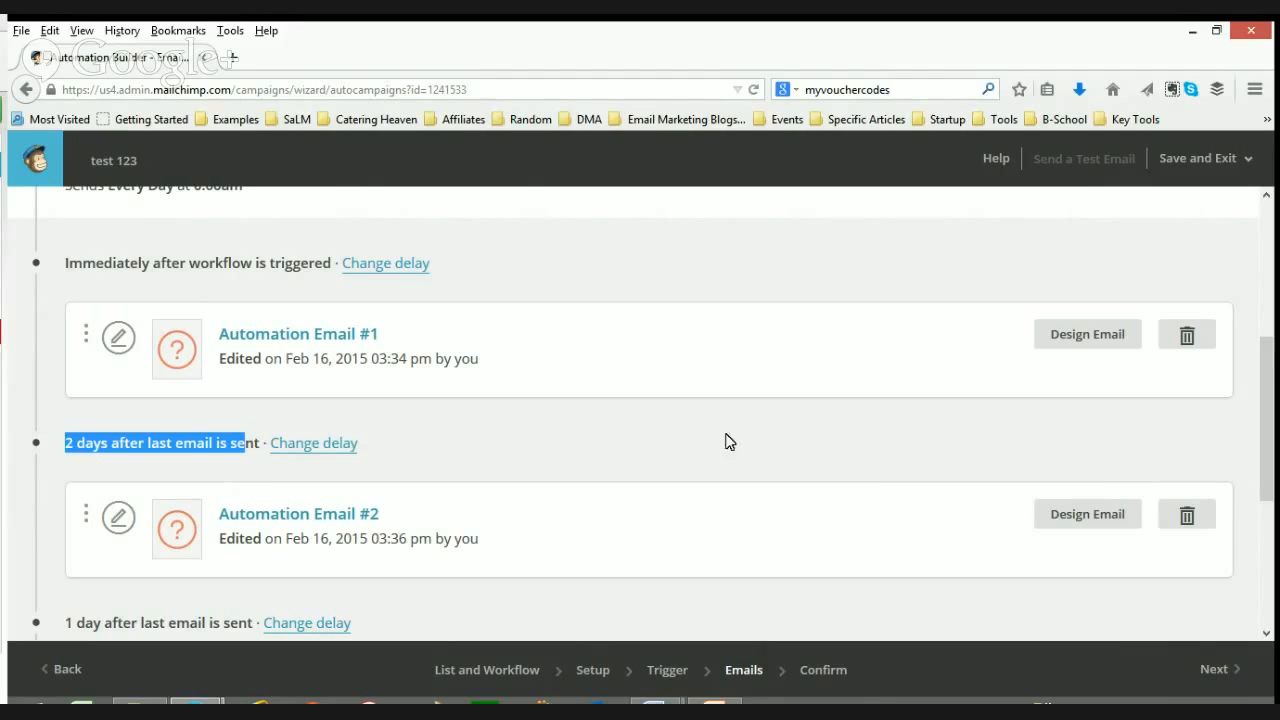
Set the delay before Automation Email #3 to 2 days after the previous email is sent and save it
scroll(450, 448, down, 3)
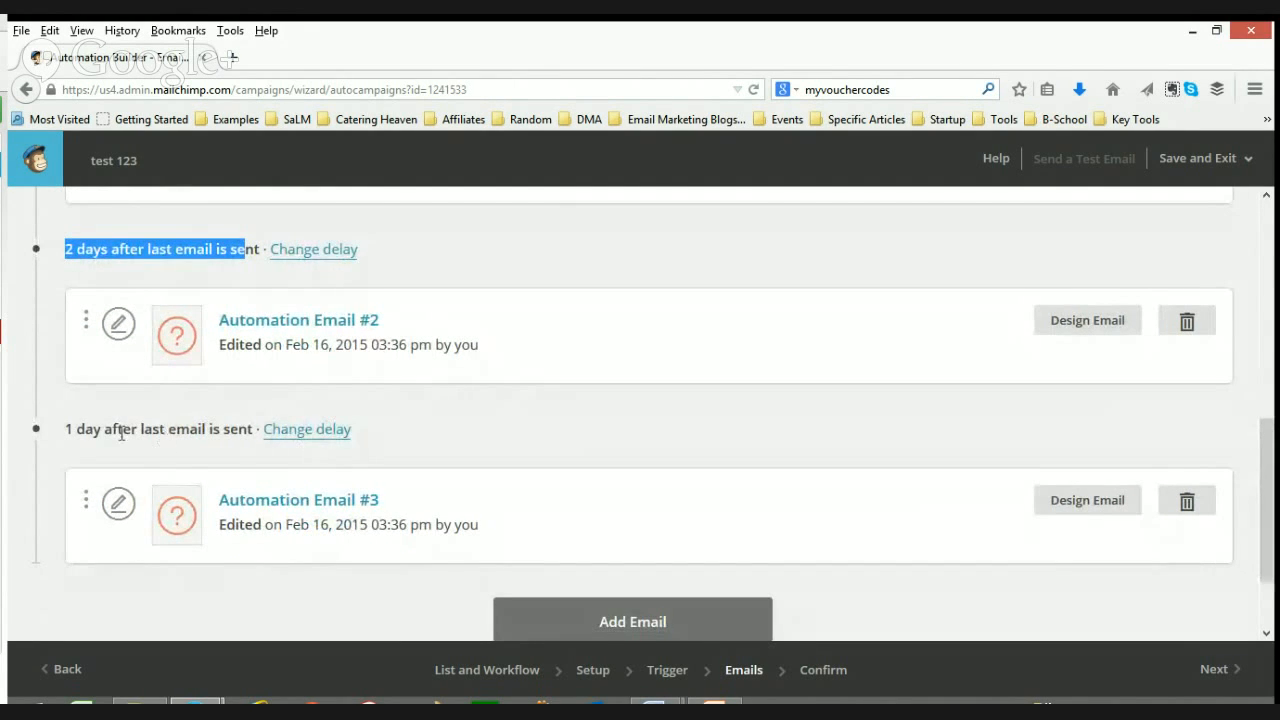
click(316, 432)
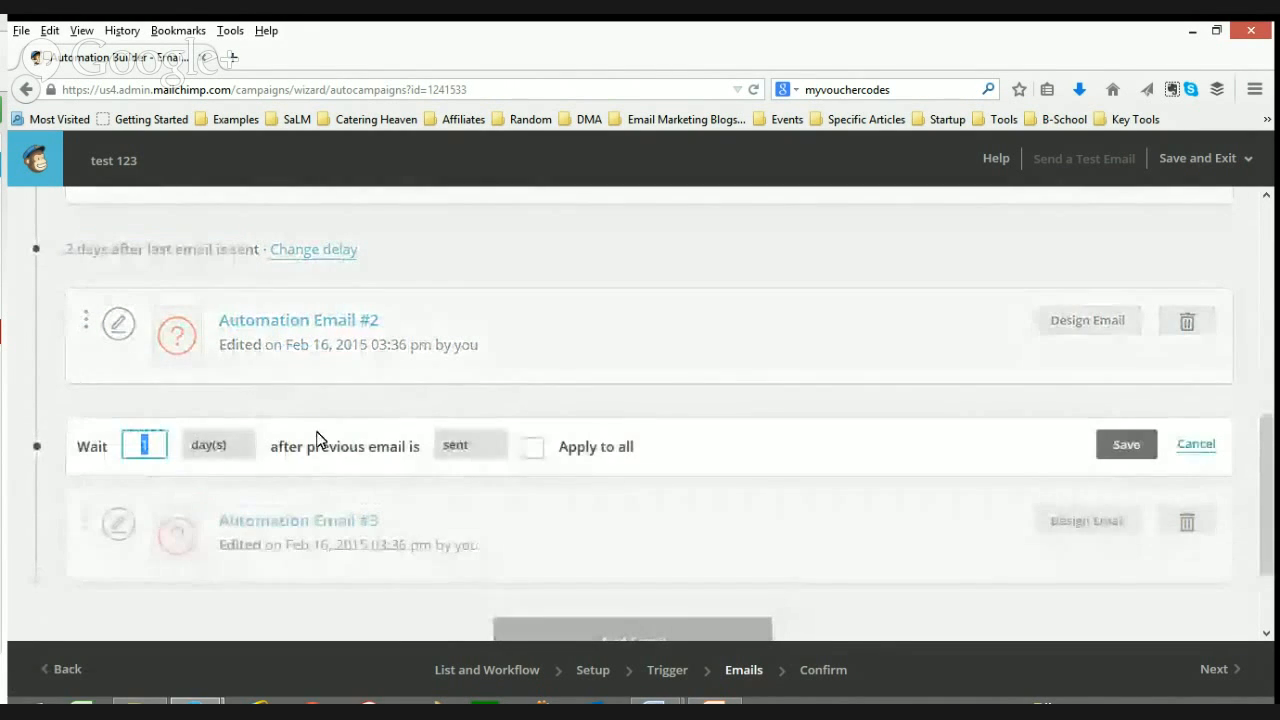
text(2)
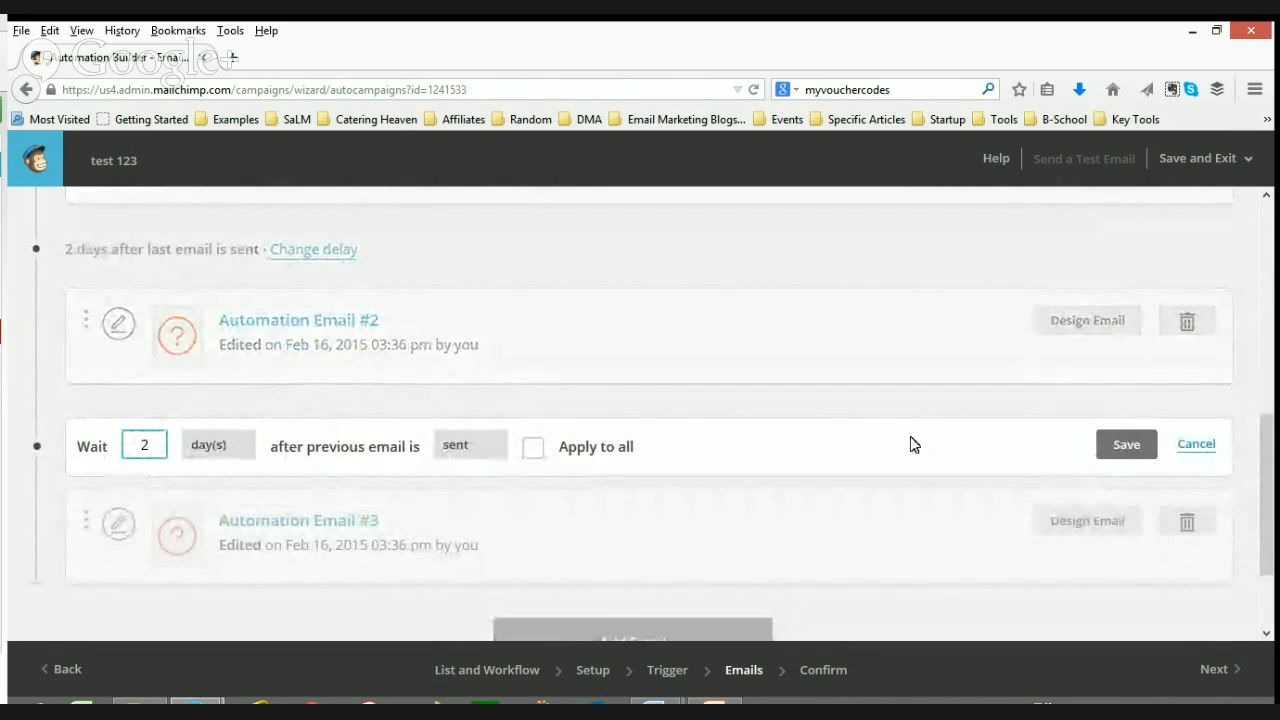
click(1129, 445)
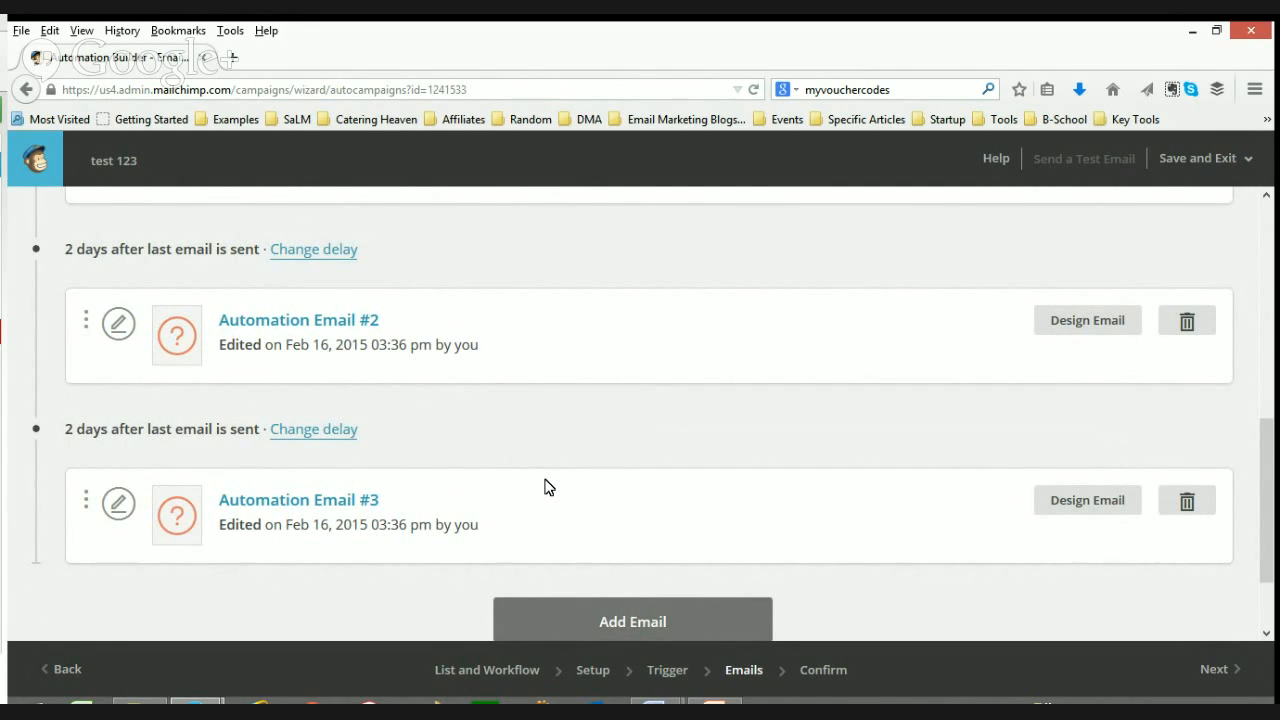
Start designing Automation Email #1, naming it "welcome email" and entering "test subject line" as the email subject
drag(1276, 508, 1274, 390)
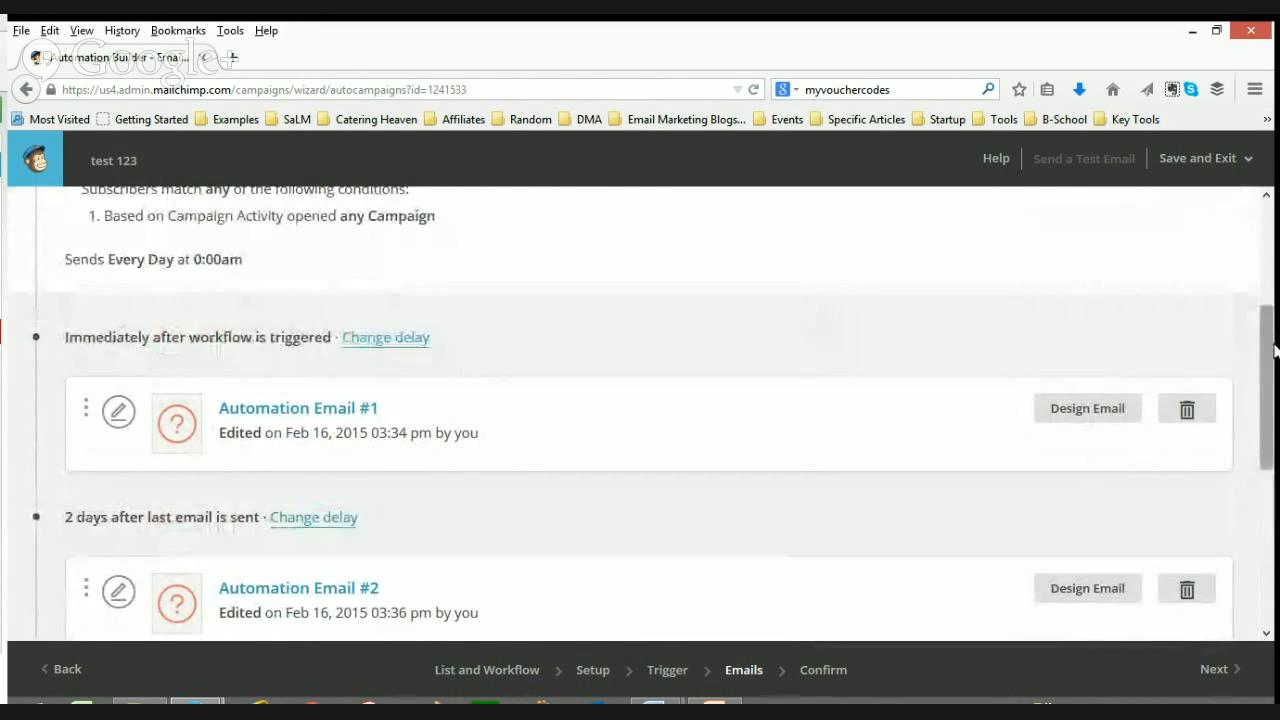
drag(1275, 350, 1275, 410)
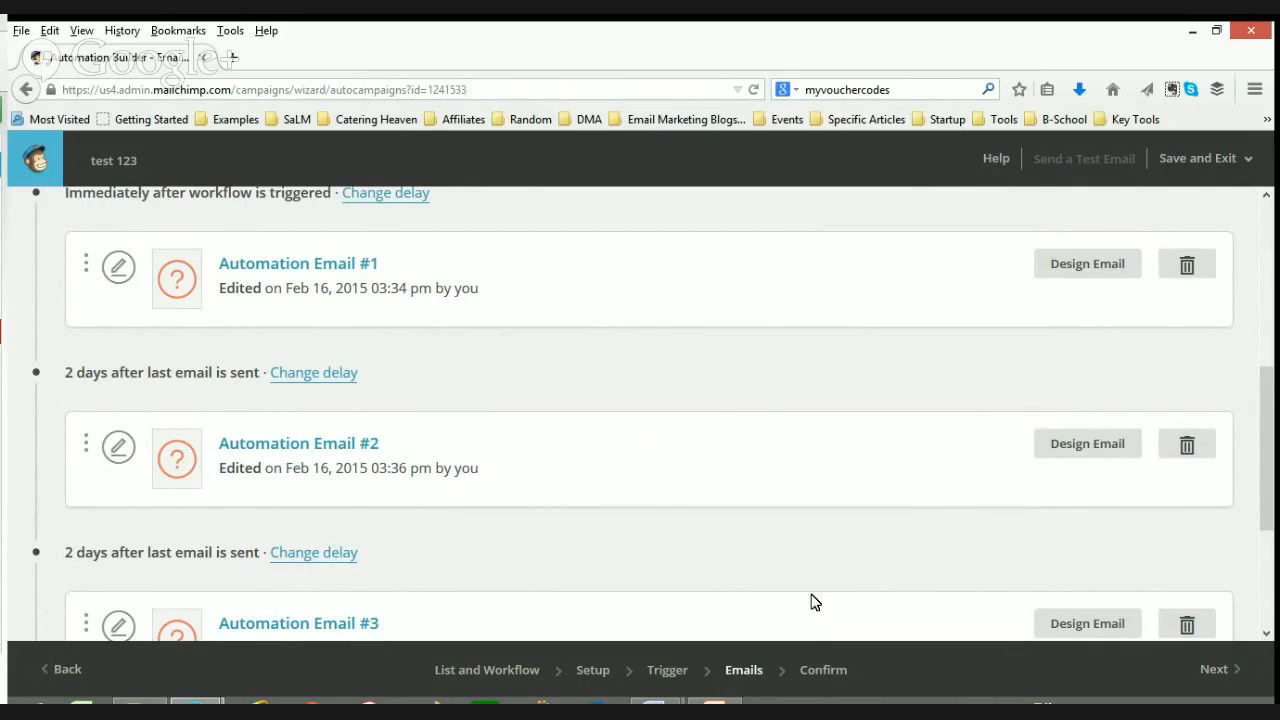
click(1097, 279)
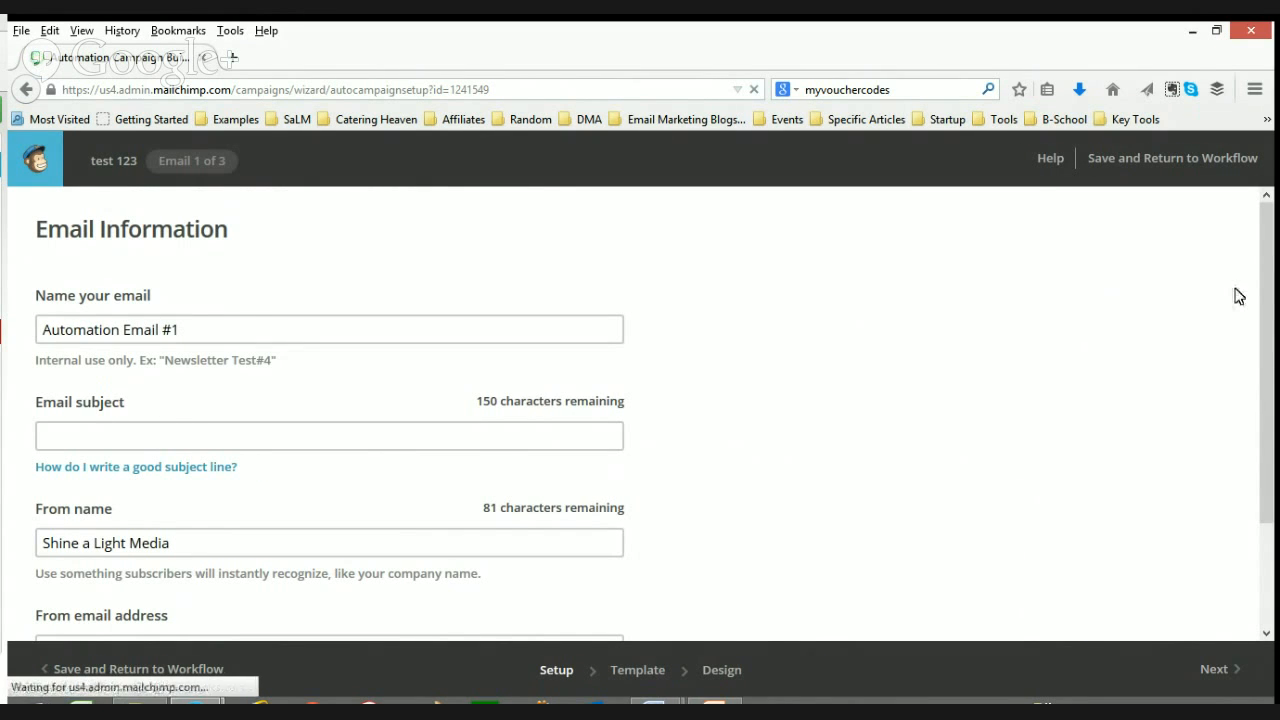
scroll(1274, 337, down, 1)
scroll(1274, 337, down, 1)
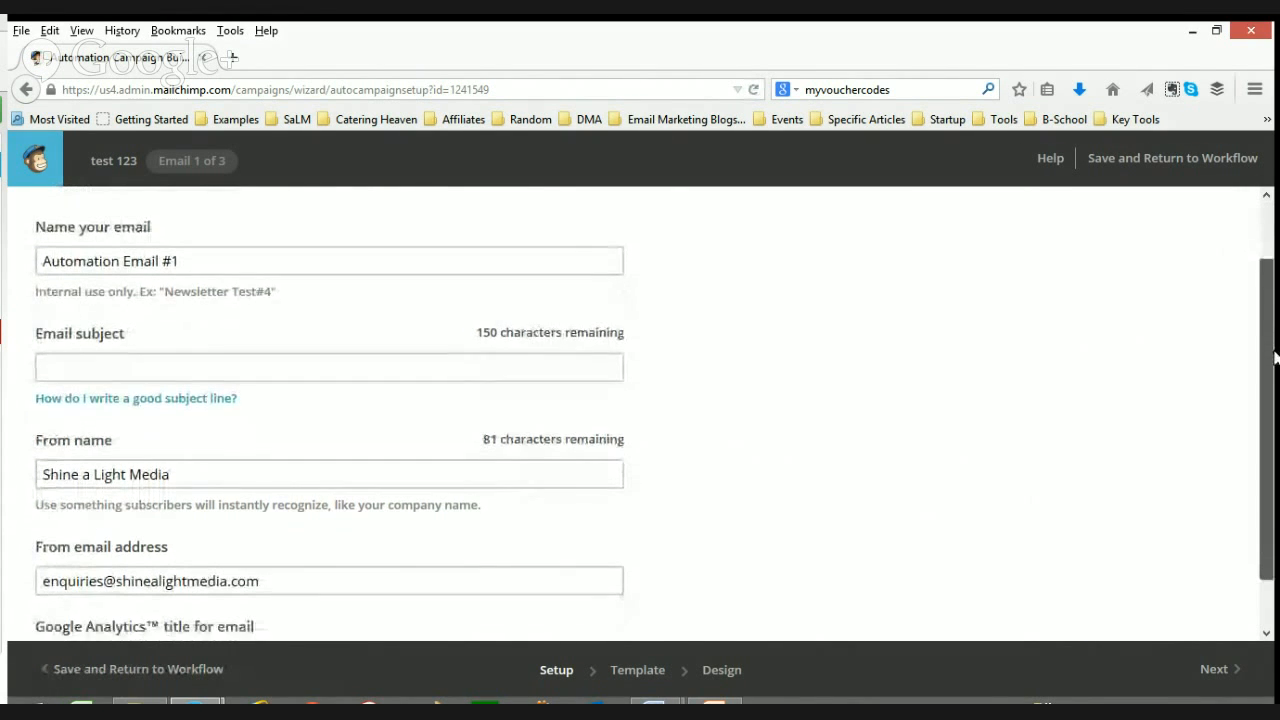
click(214, 240)
key(ctrl+a)
text(wel)
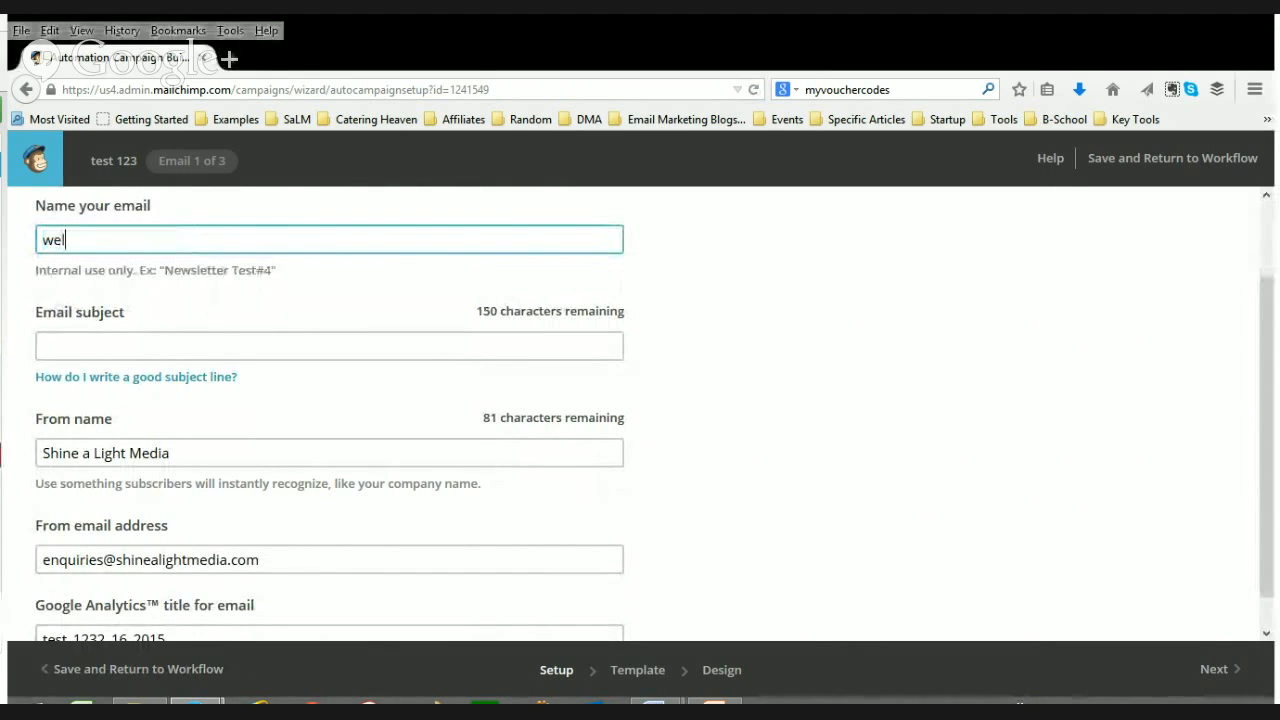
text(come email)
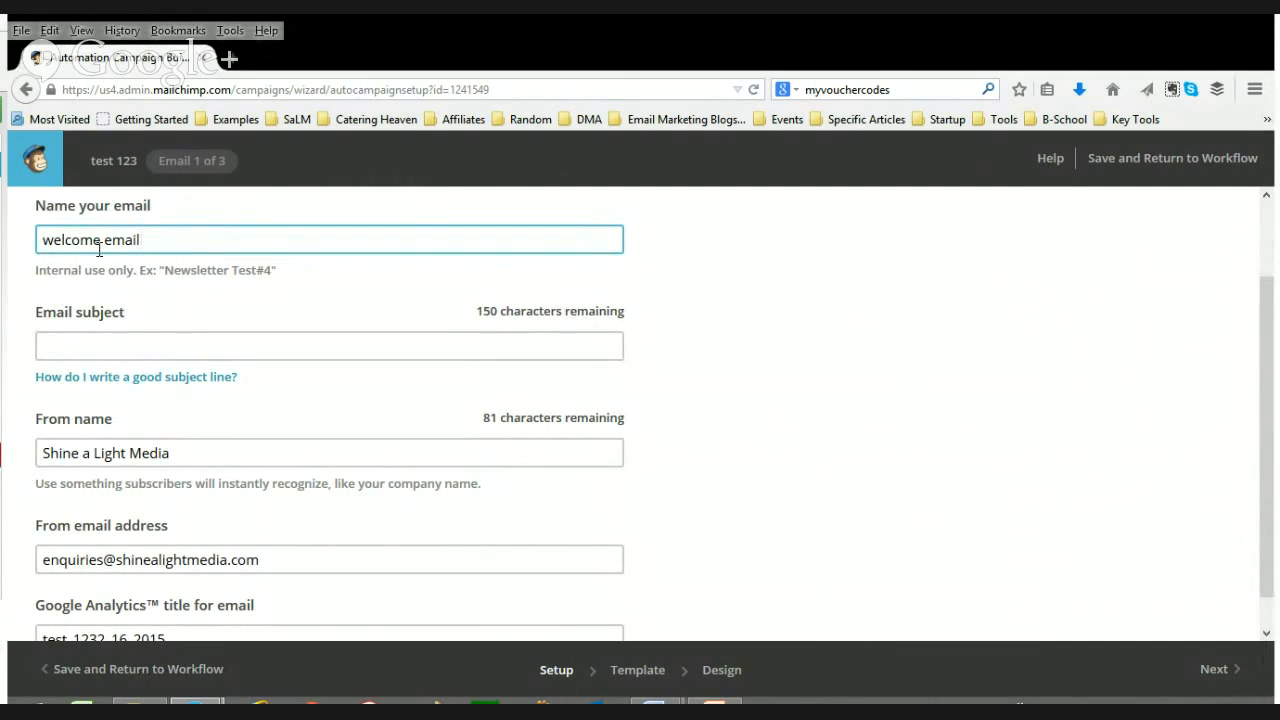
click(552, 345)
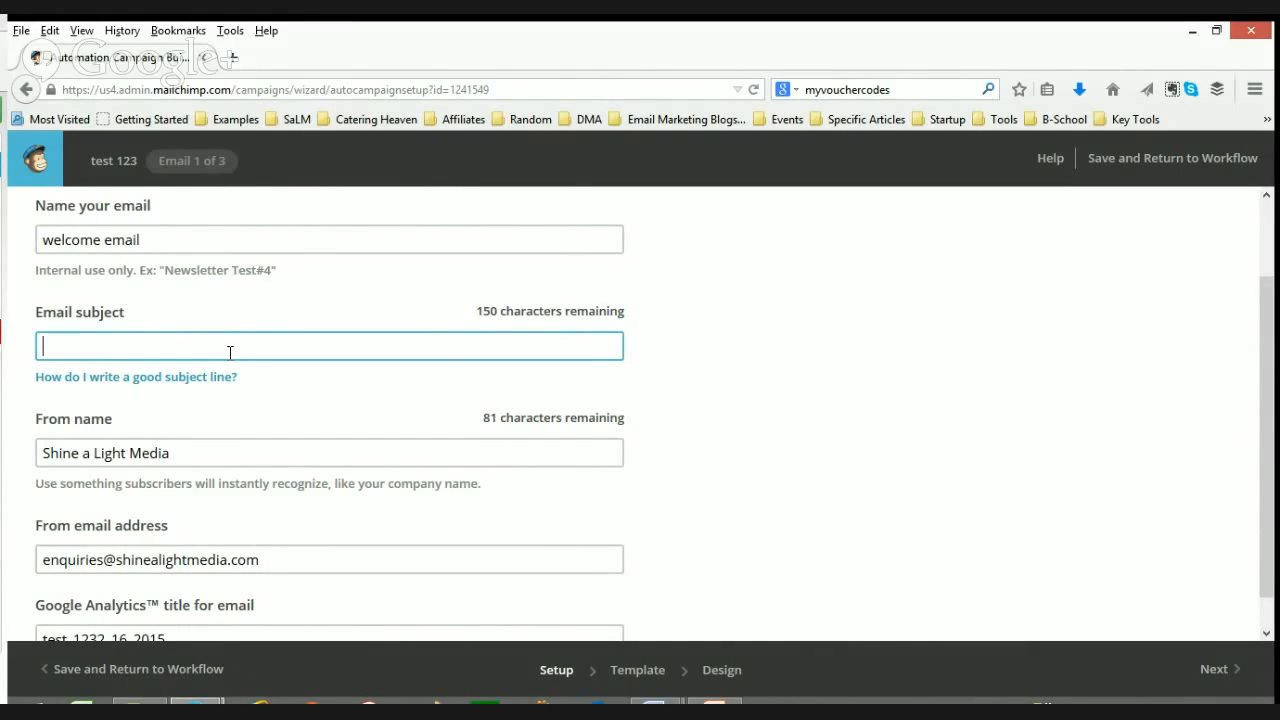
text(test subject line)
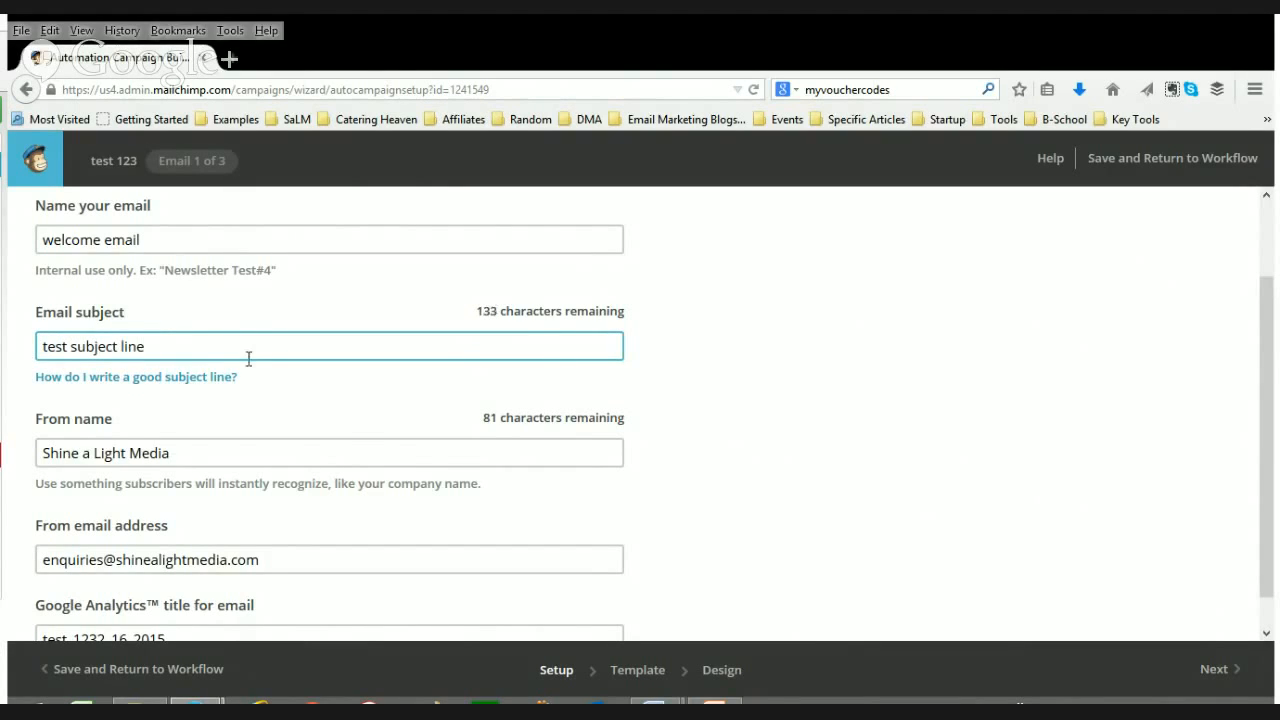
click(923, 424)
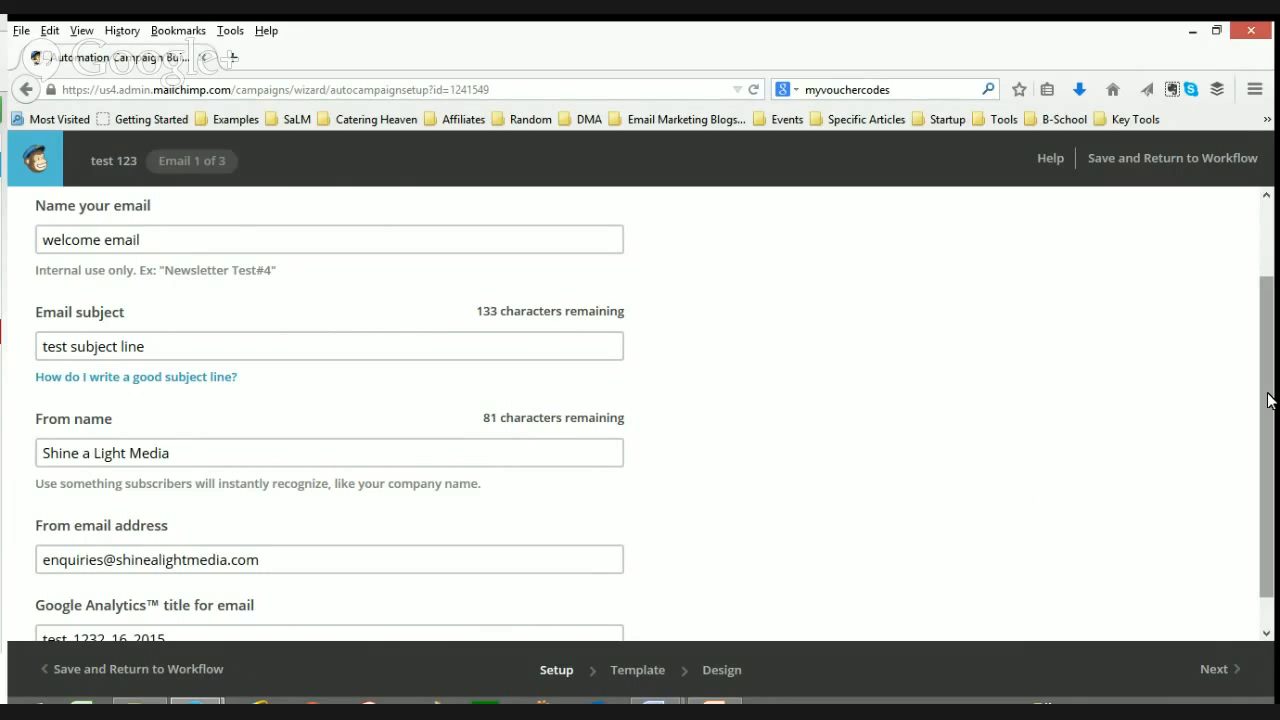
Append "_welcomeemail" to the email's Google Analytics title
drag(1268, 400, 1269, 443)
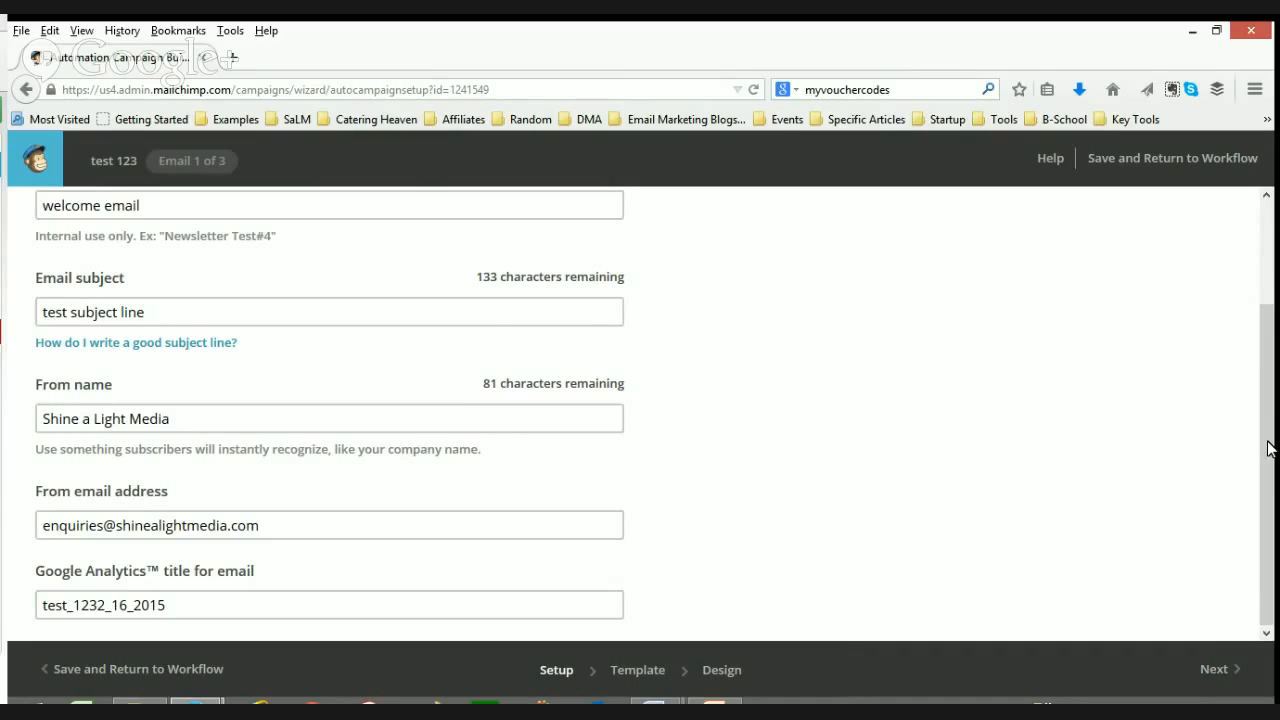
click(171, 608)
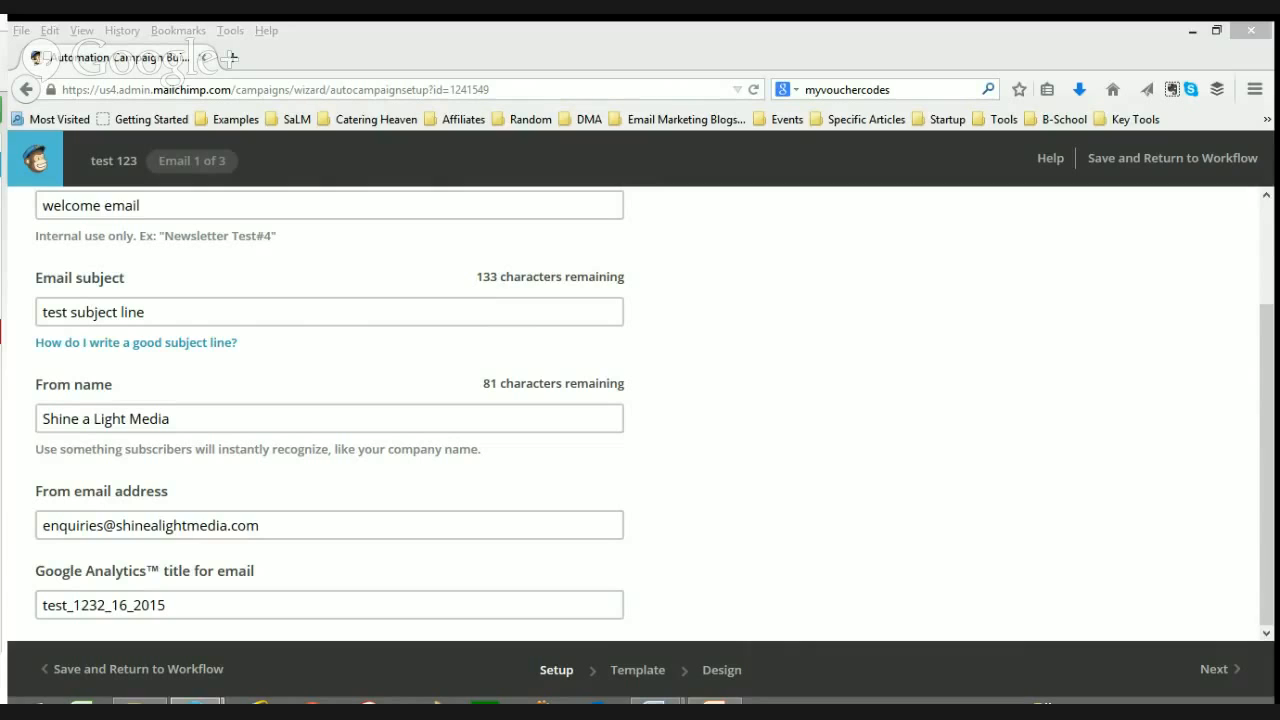
click(181, 608)
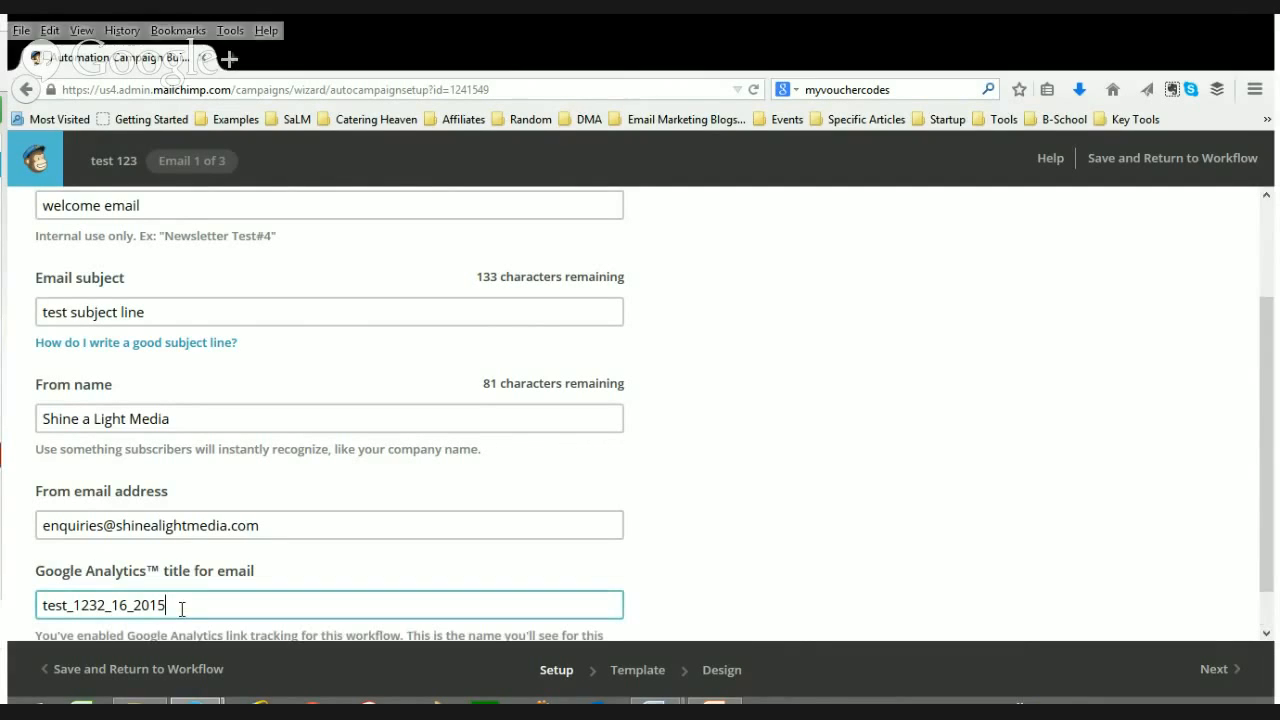
text(_welcome)
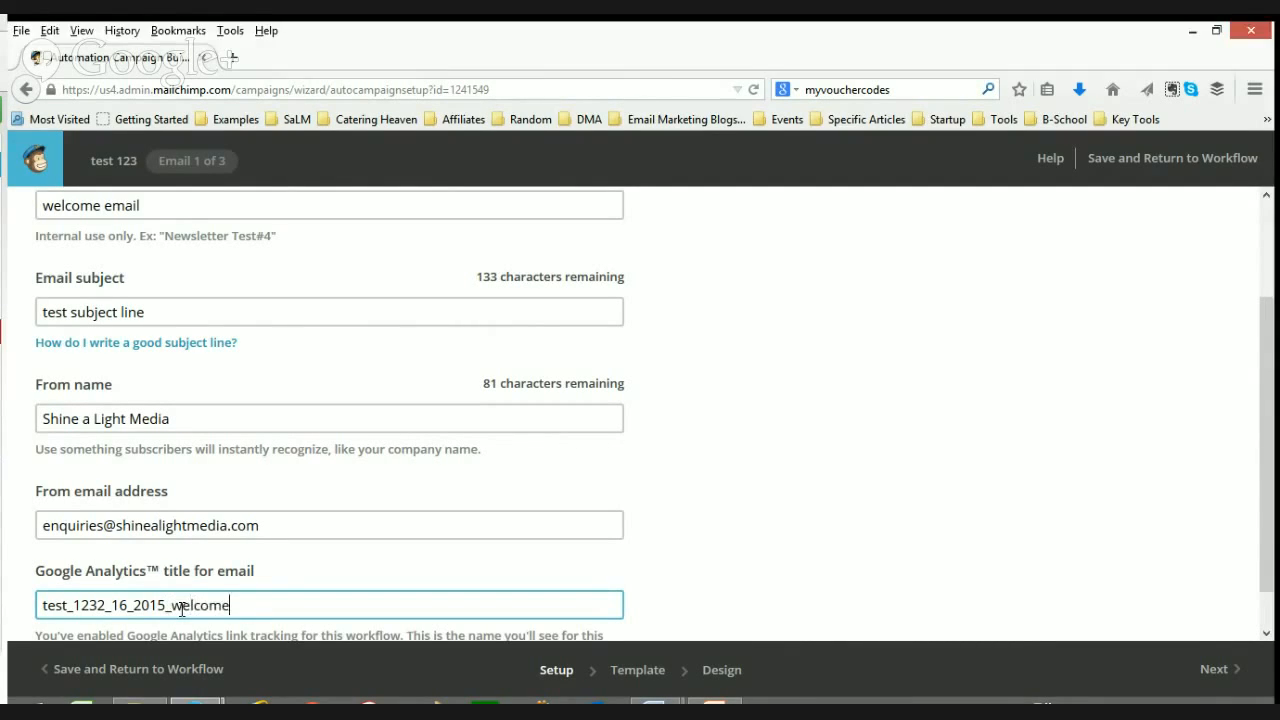
text(email)
Proceed to the template stage and choose the basic 1:2 Column template for the welcome email
click(636, 670)
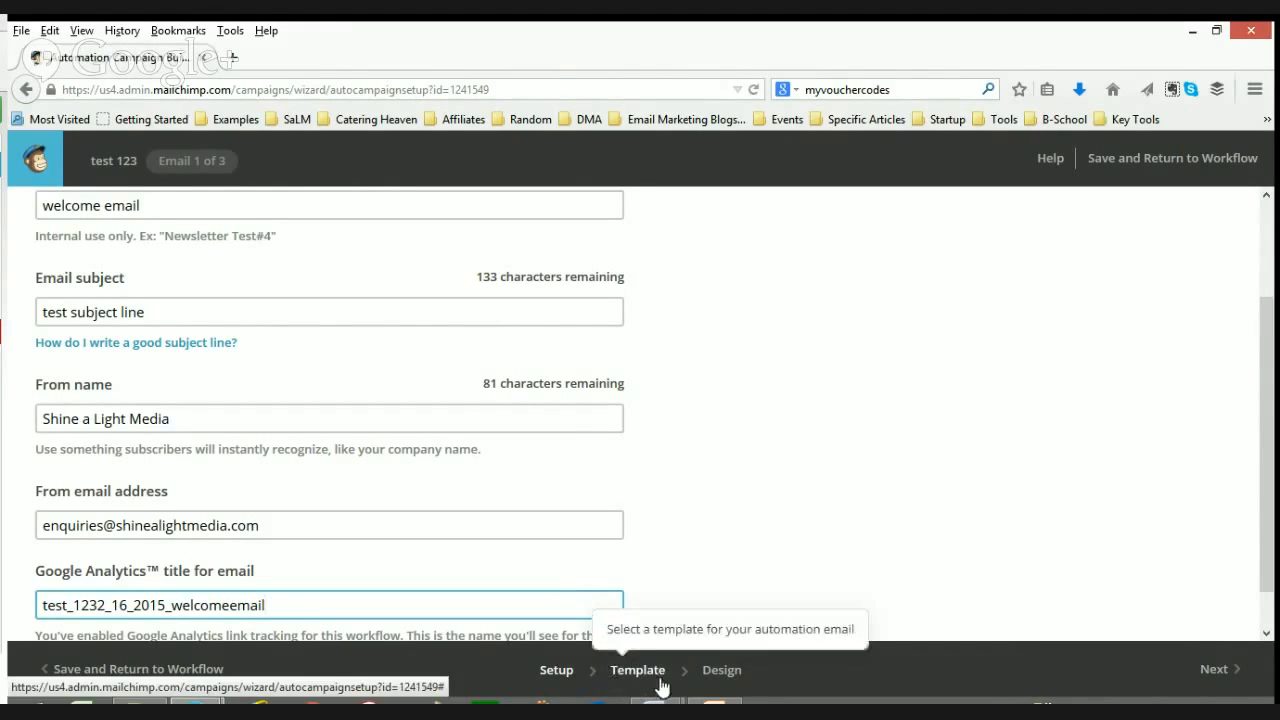
click(637, 672)
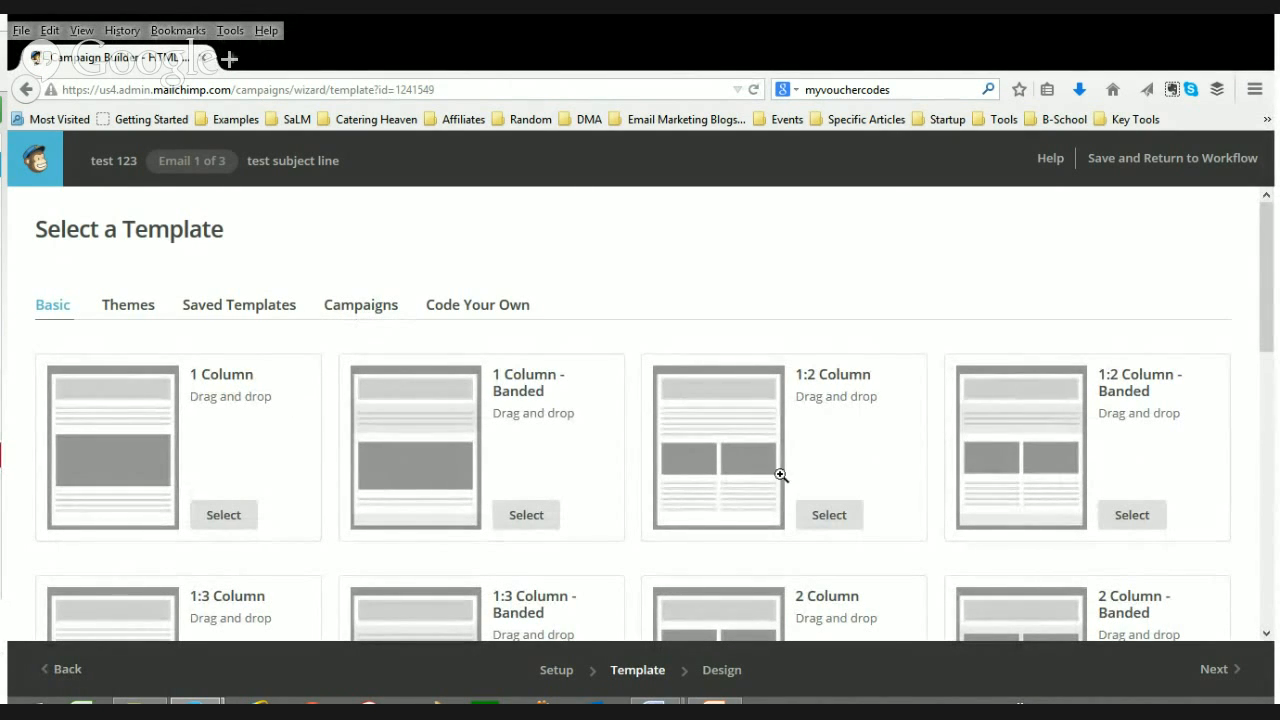
click(831, 515)
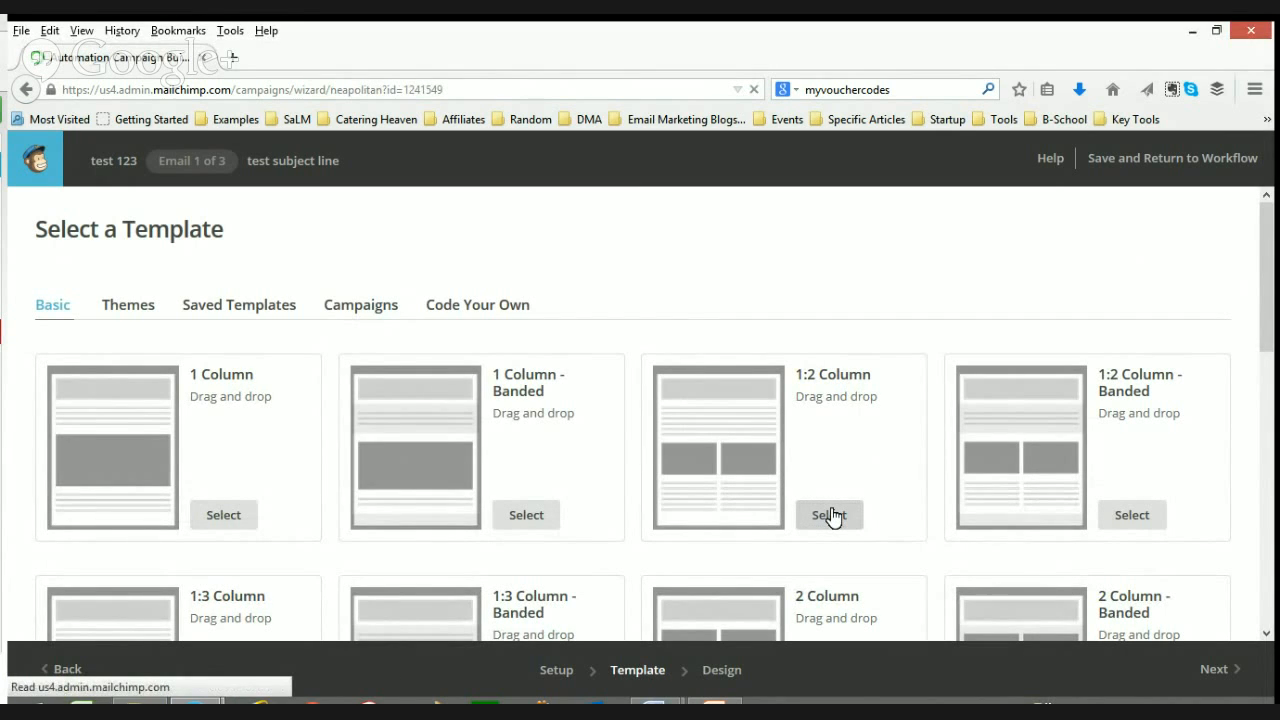
click(831, 515)
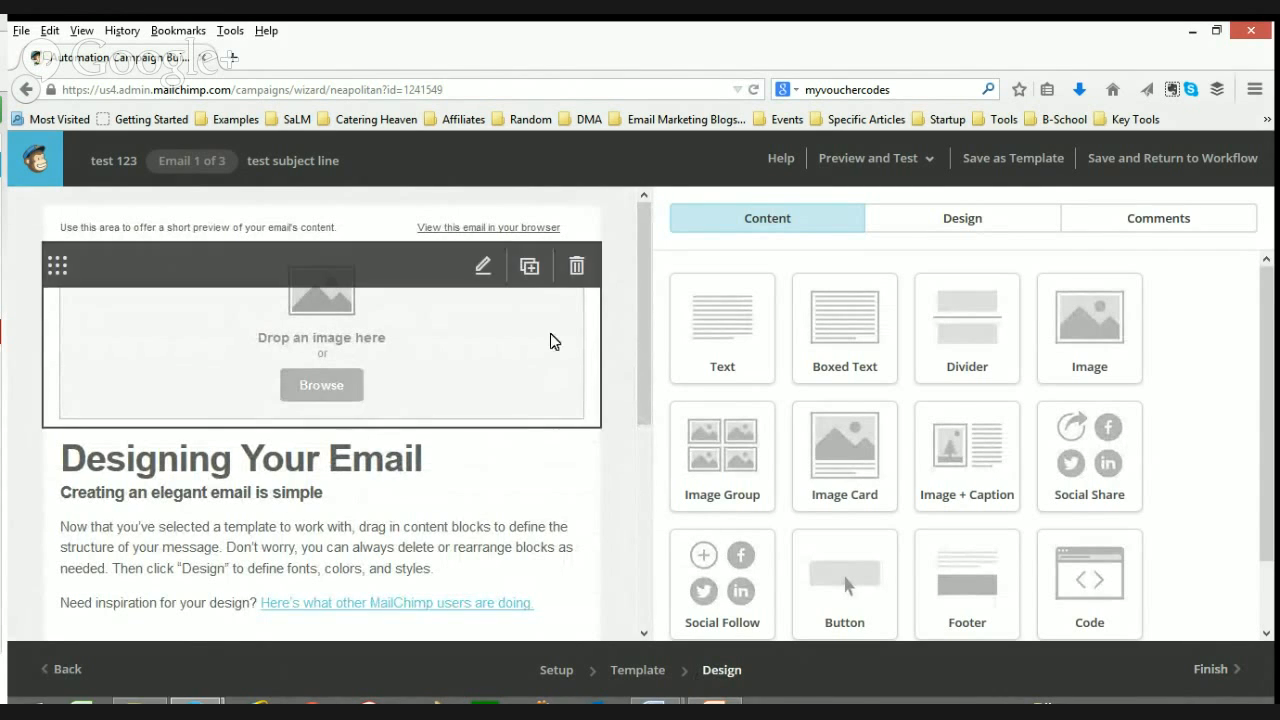
Add an extra Image block to the email's header area and delete the upper of the two image blocks
drag(646, 376, 650, 334)
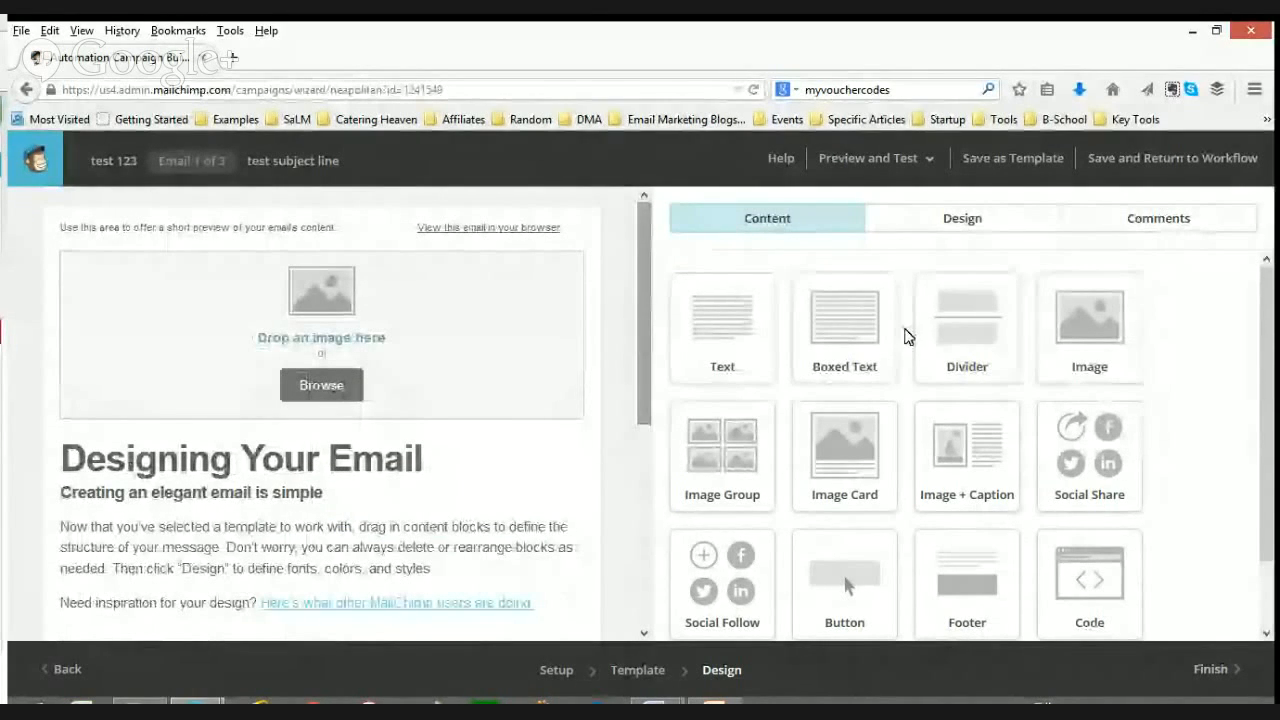
mouse_move(1078, 338)
mouse_down()
mouse_move(497, 366)
mouse_move(383, 404)
mouse_up()
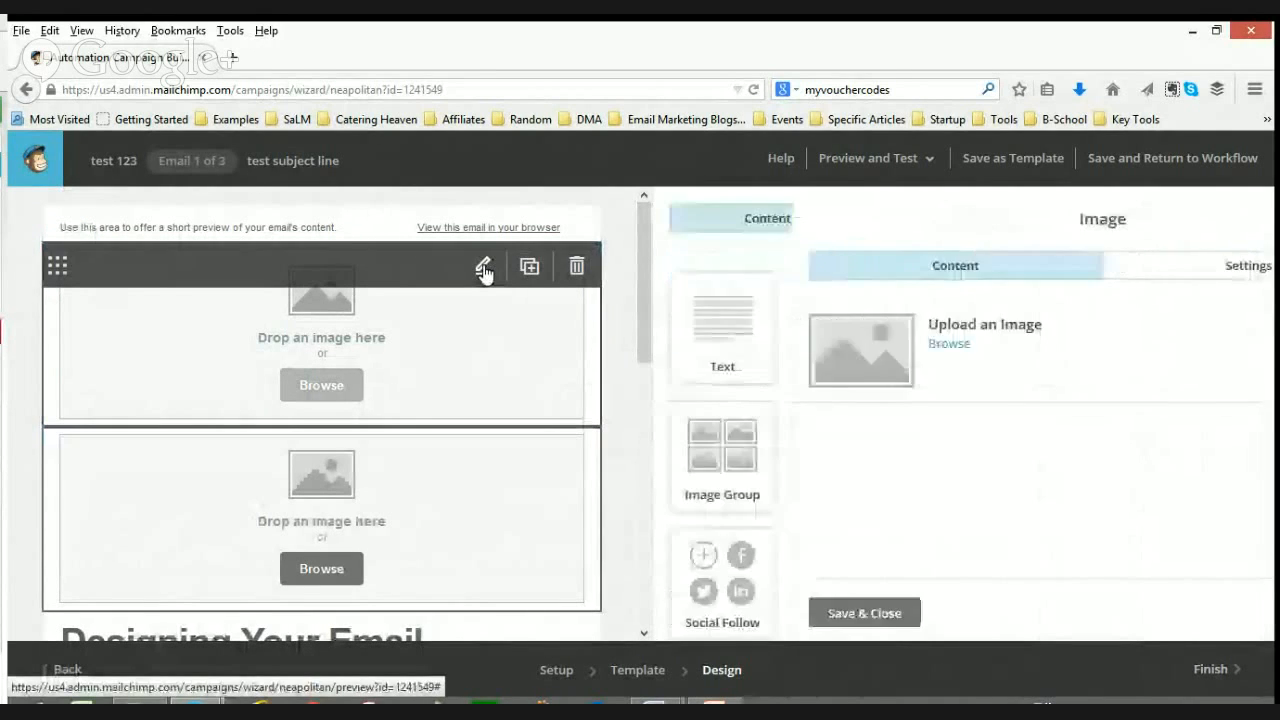
click(483, 268)
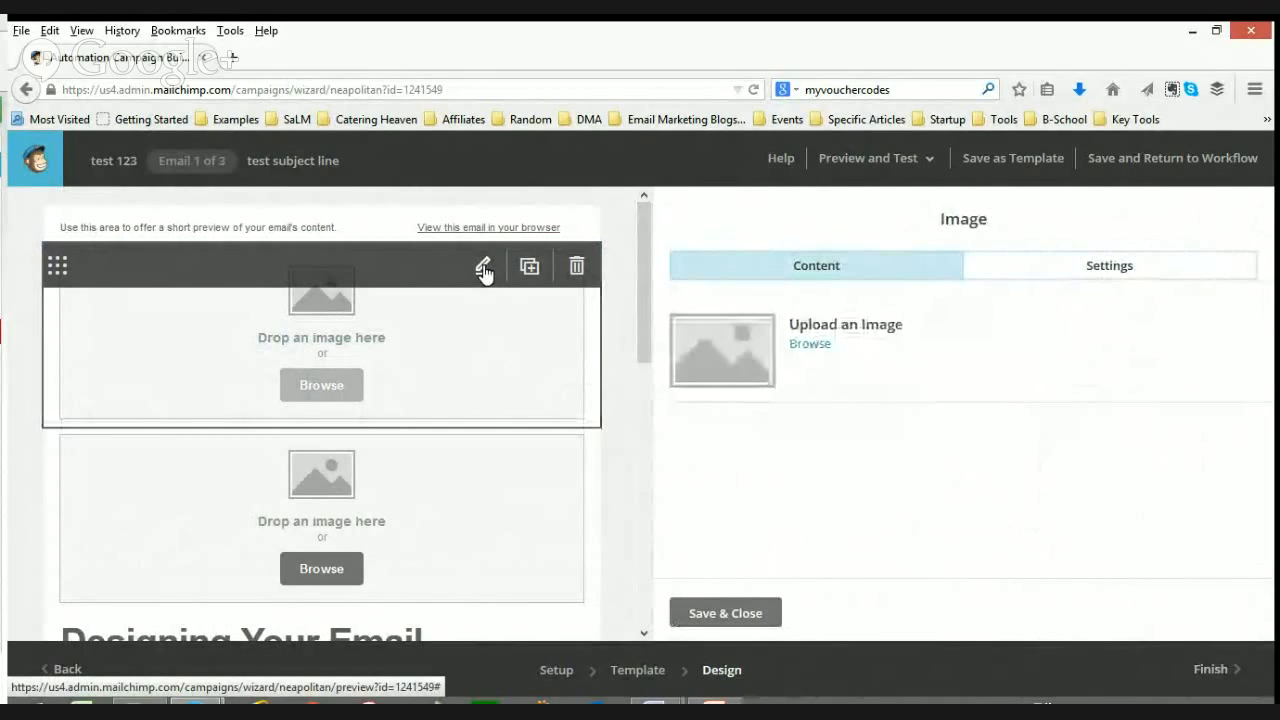
click(578, 267)
click(435, 461)
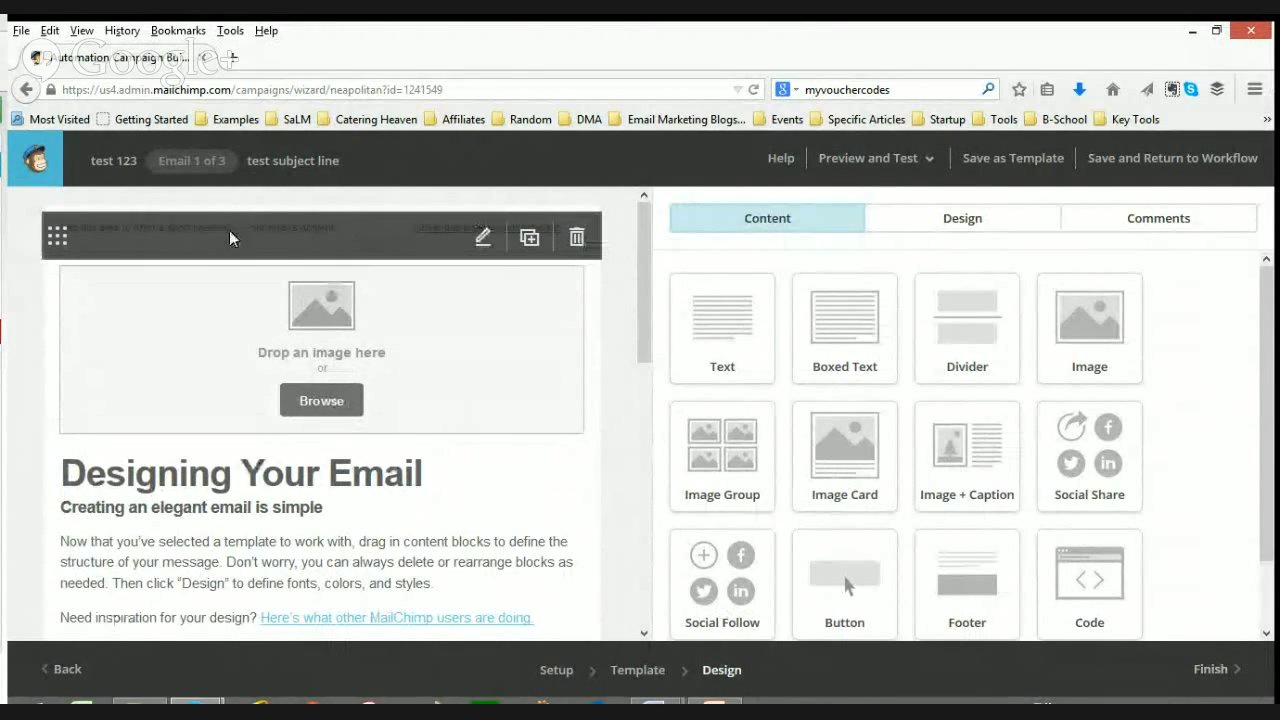
Open the preheader text block for editing and select its placeholder preview text in Column 1
click(345, 253)
drag(1046, 427, 639, 422)
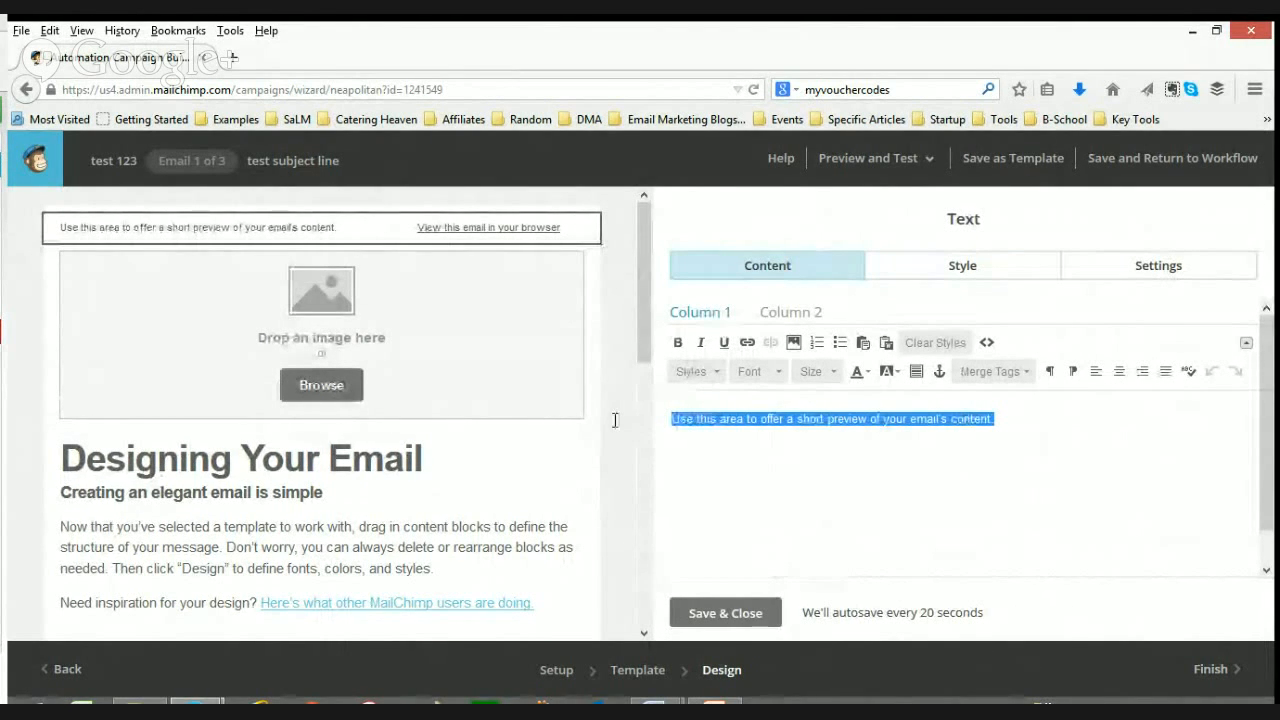
mouse_move(558, 480)
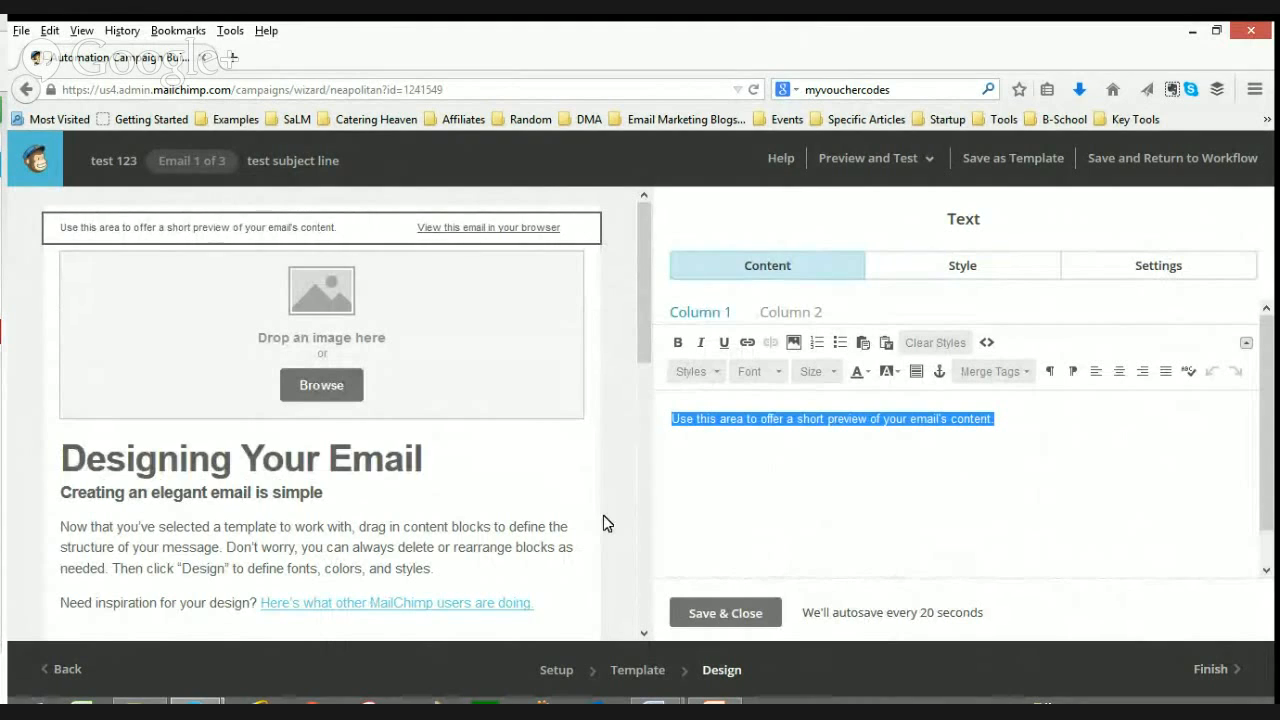
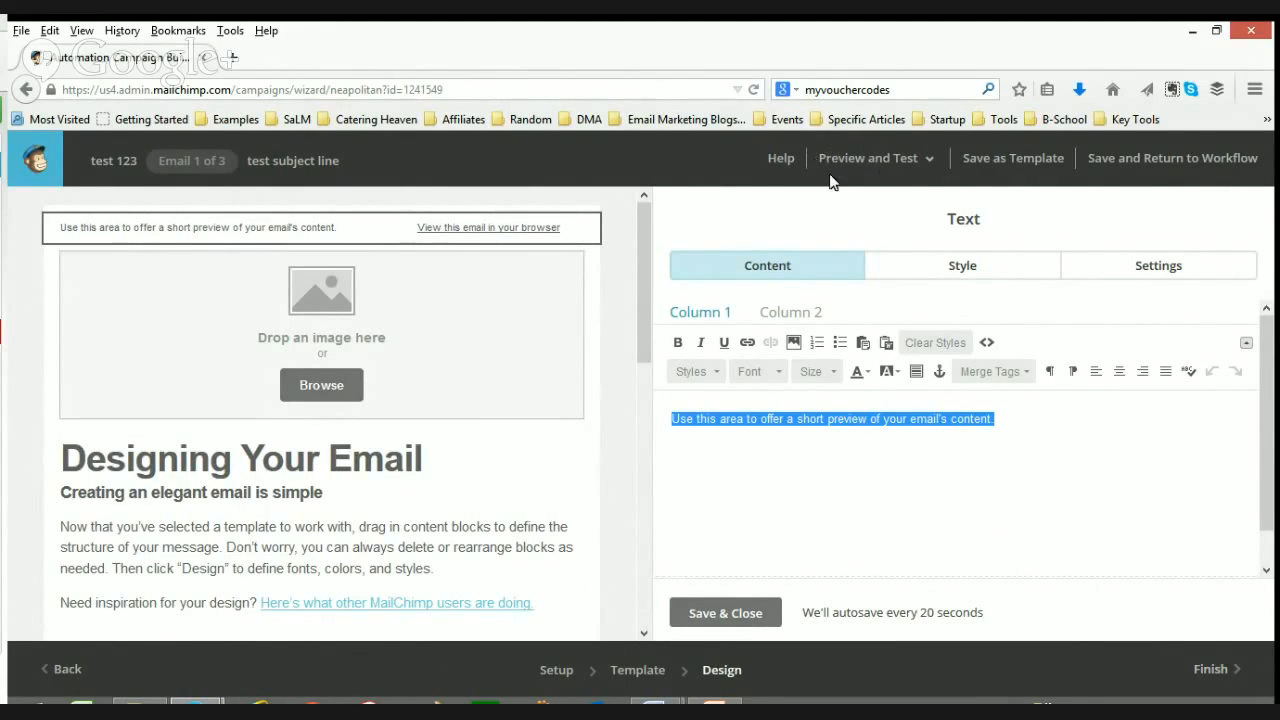
Preview the welcome email in its desktop and mobile layouts and return to the editor
click(888, 172)
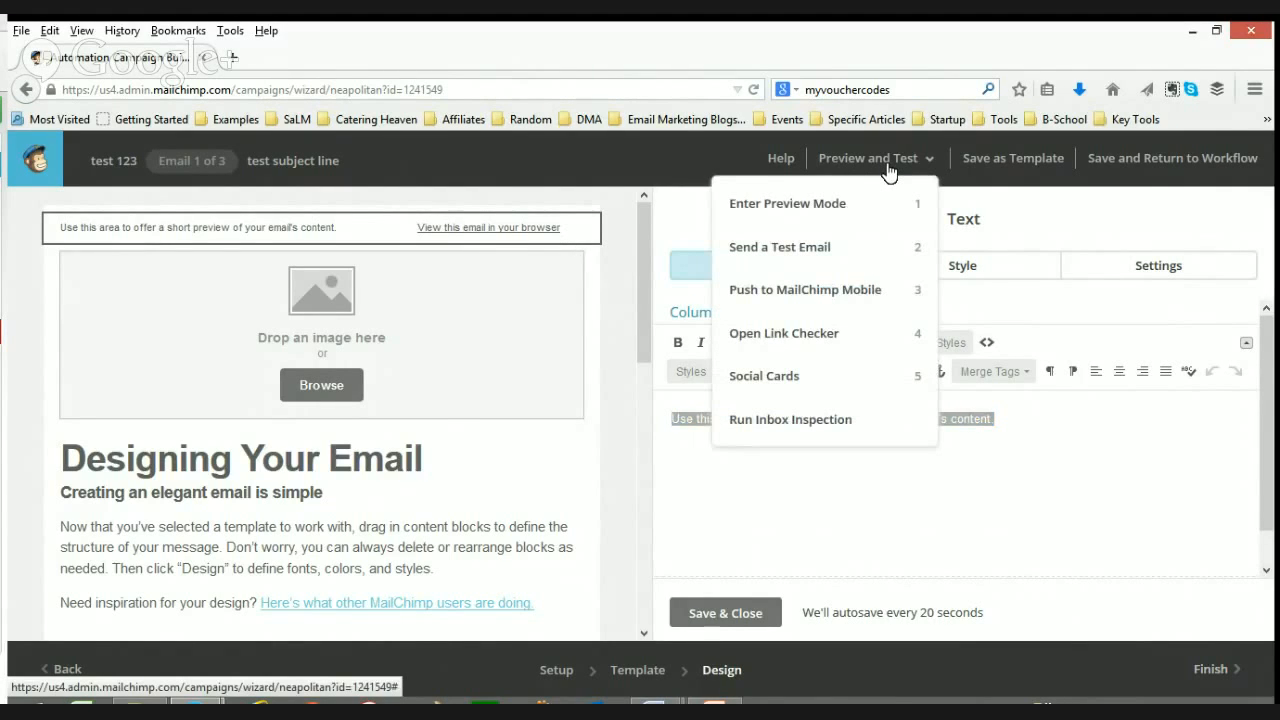
click(795, 206)
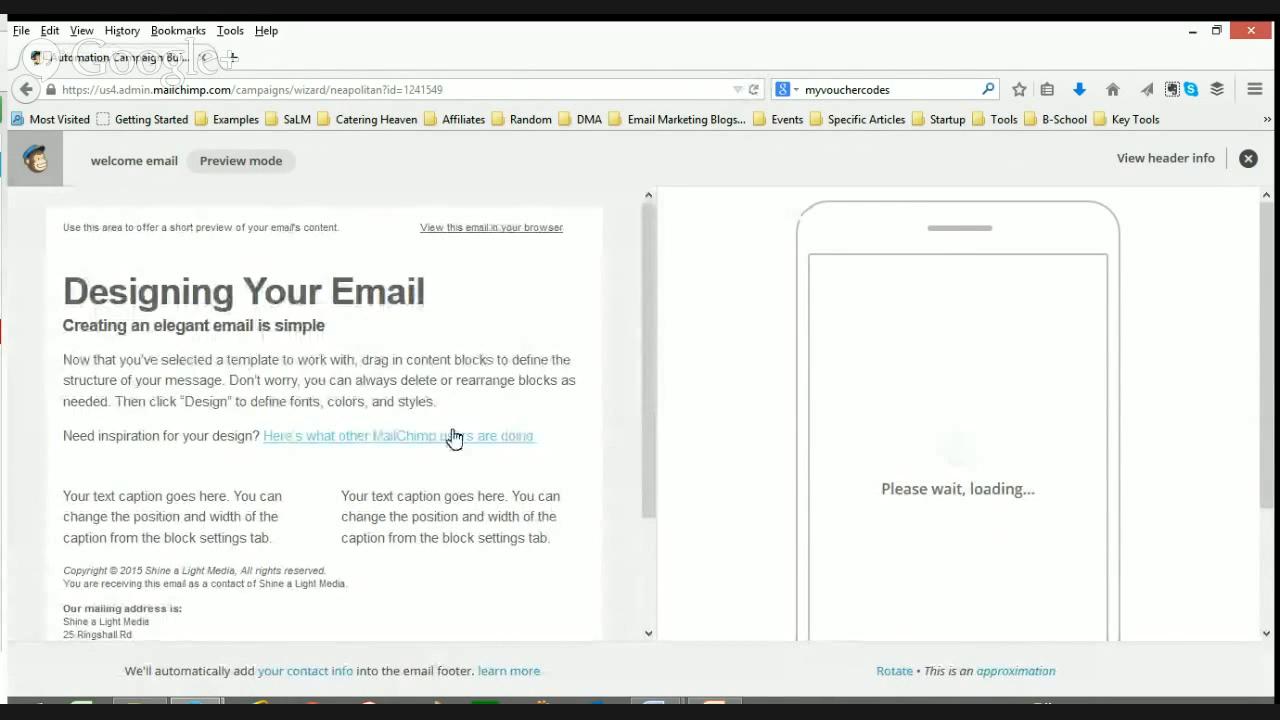
mouse_move(1101, 350)
mouse_down()
mouse_move(1093, 574)
mouse_move(1120, 337)
mouse_up()
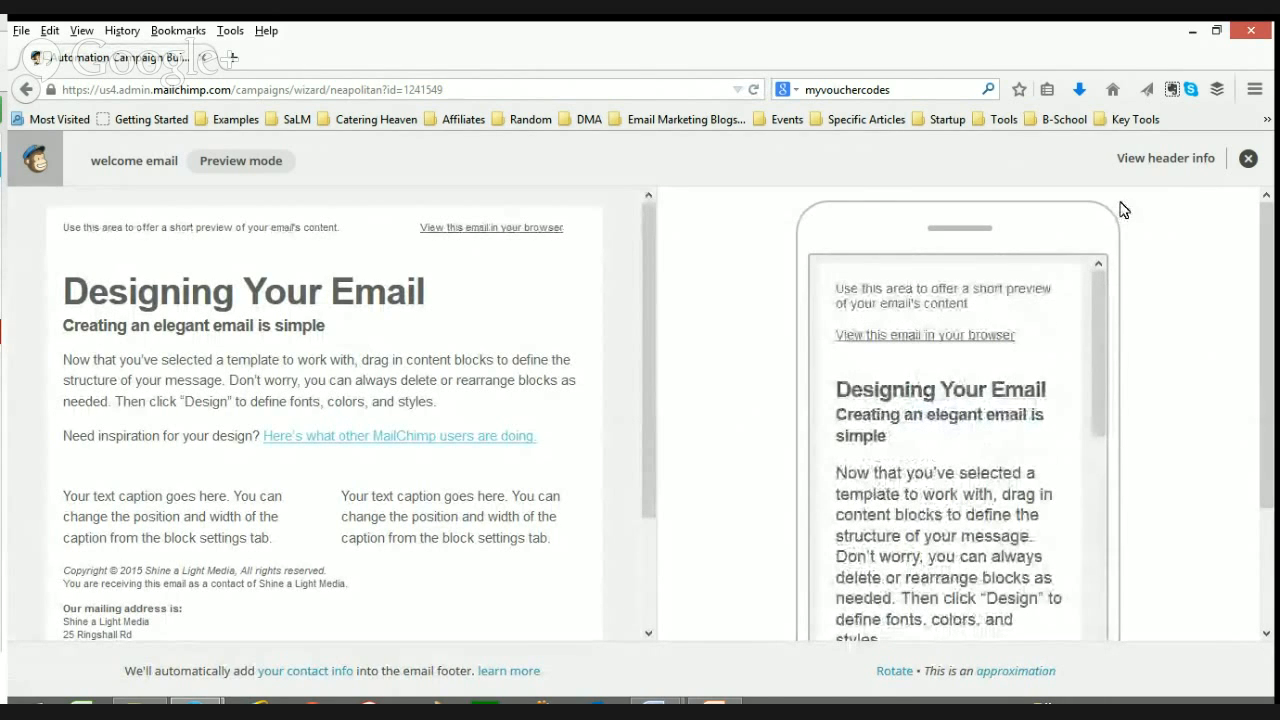
click(1248, 161)
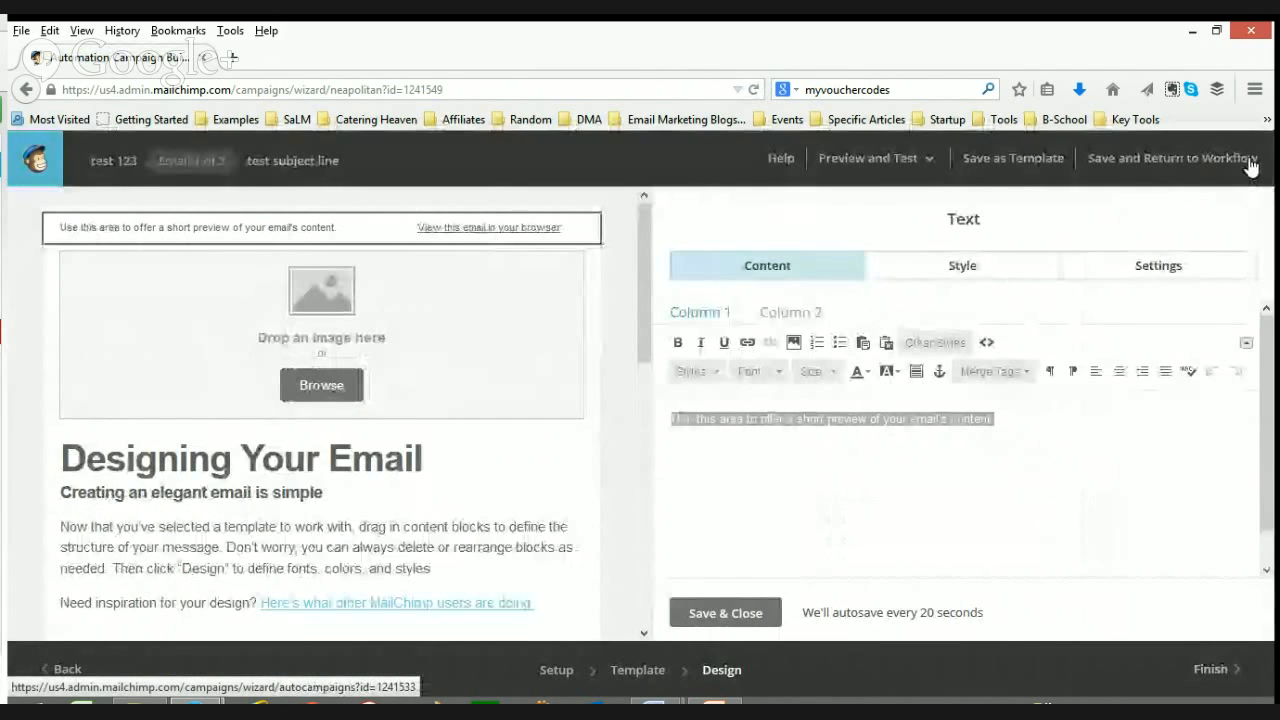
Send a test of the welcome email to the prefilled recipient address and dismiss the confirmation
click(862, 162)
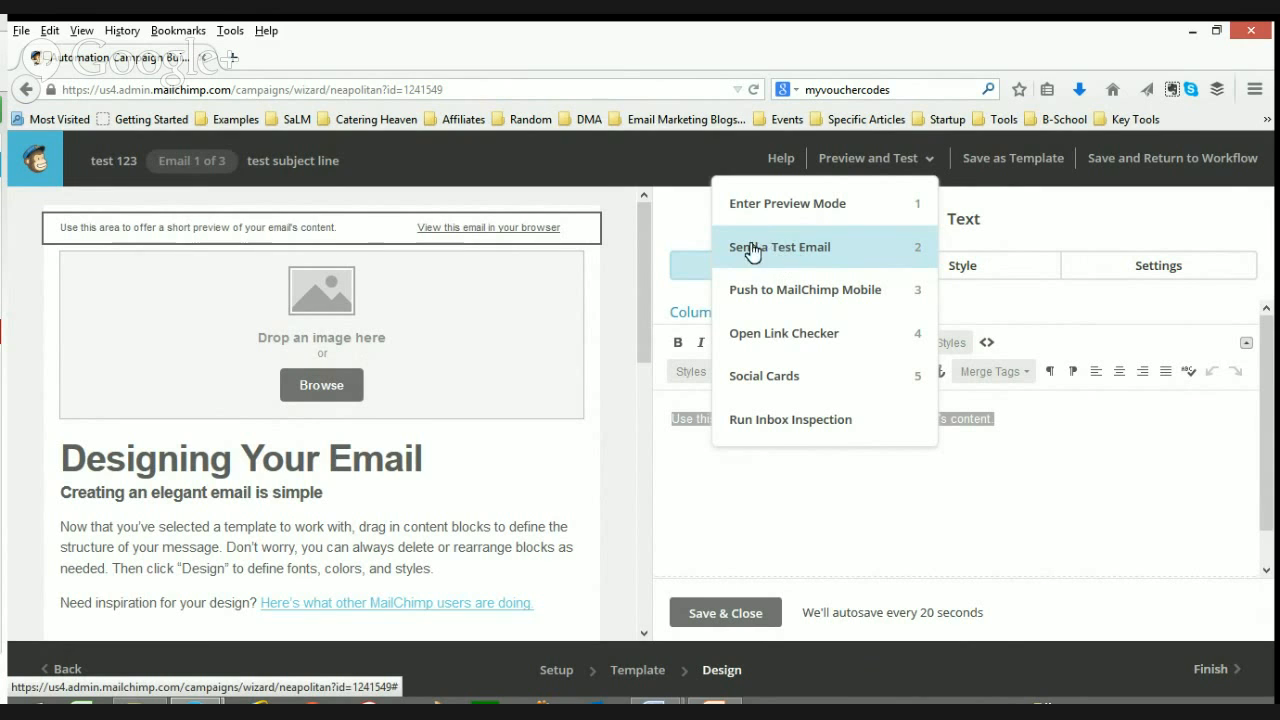
click(790, 252)
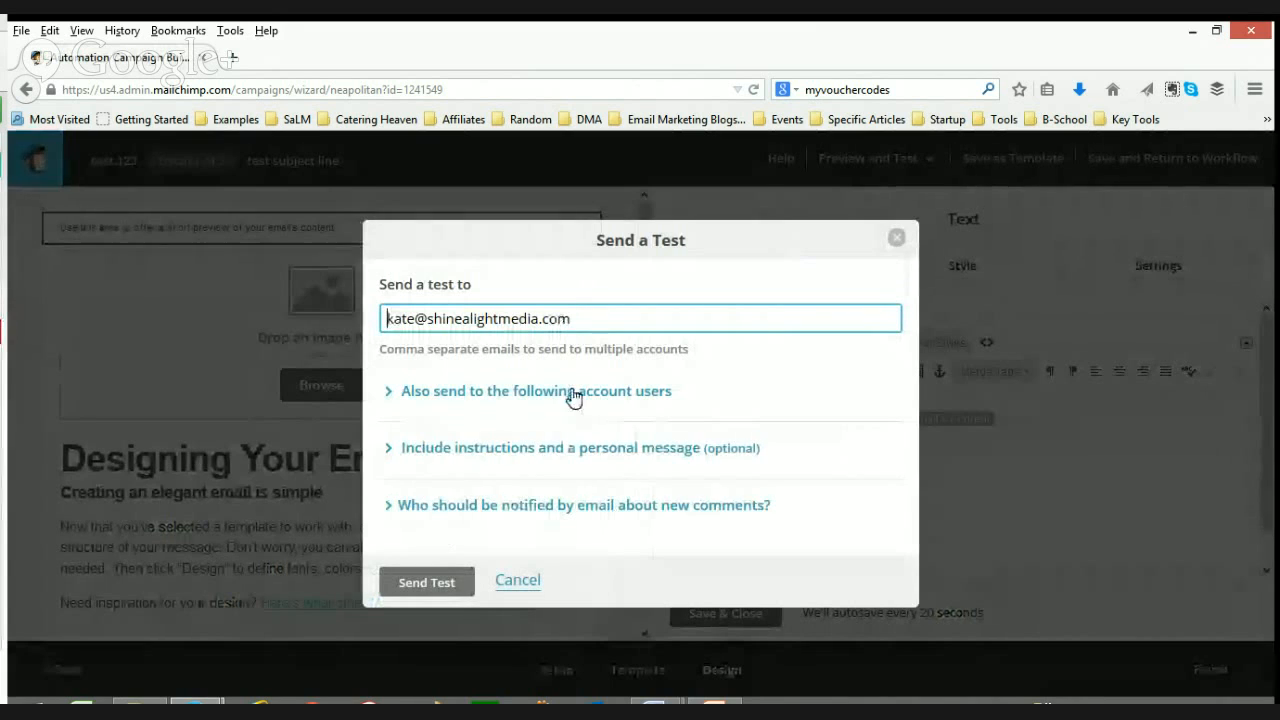
click(435, 584)
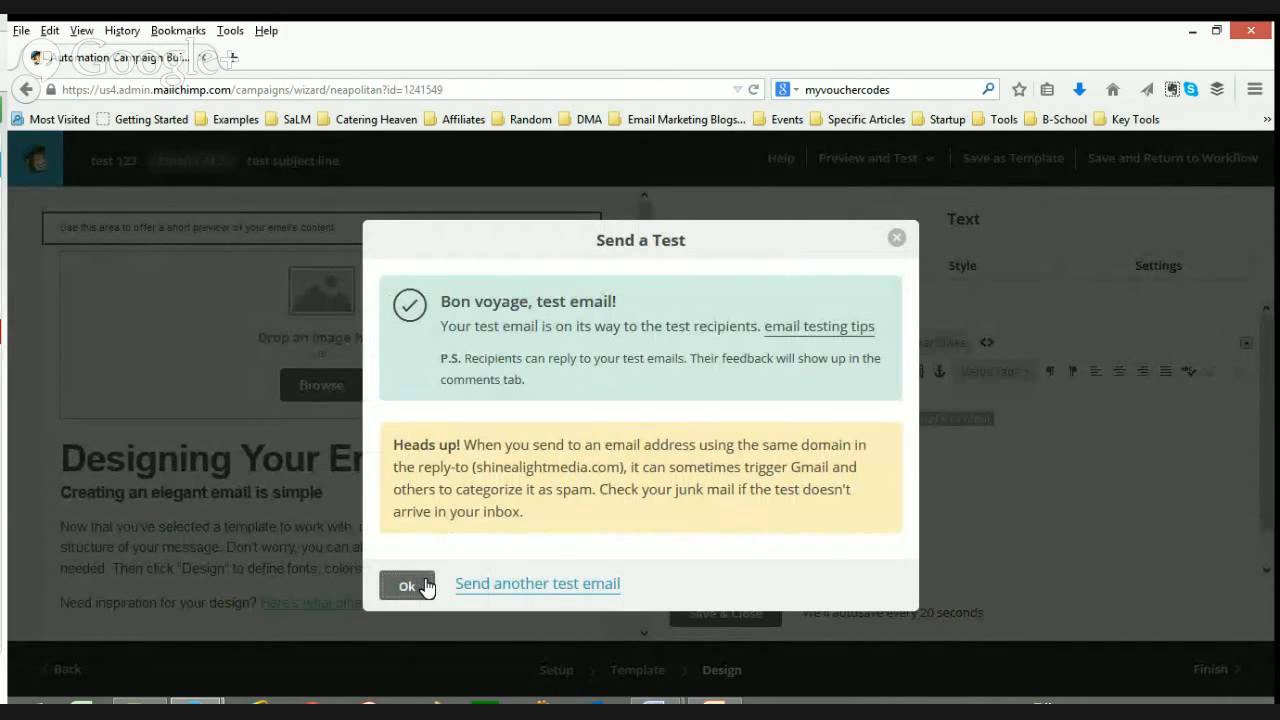
click(407, 586)
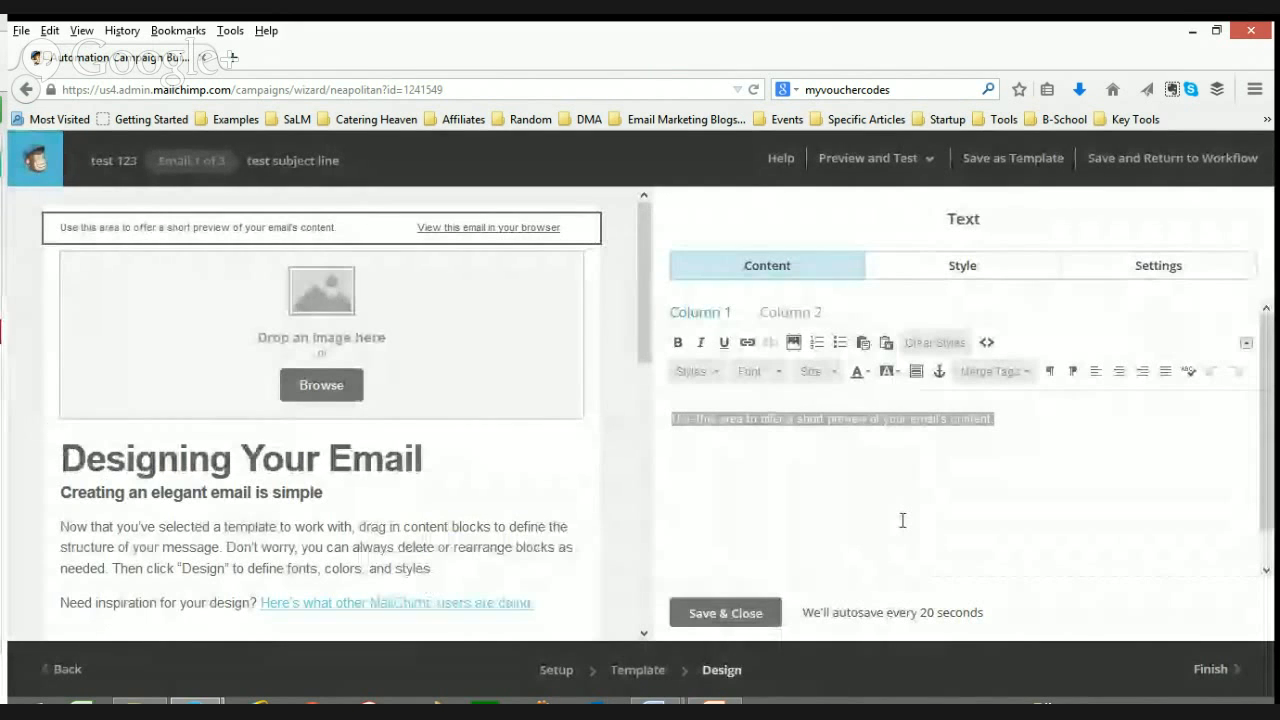
Save the welcome email, return to the workflow and look over its emails and delays
click(1148, 170)
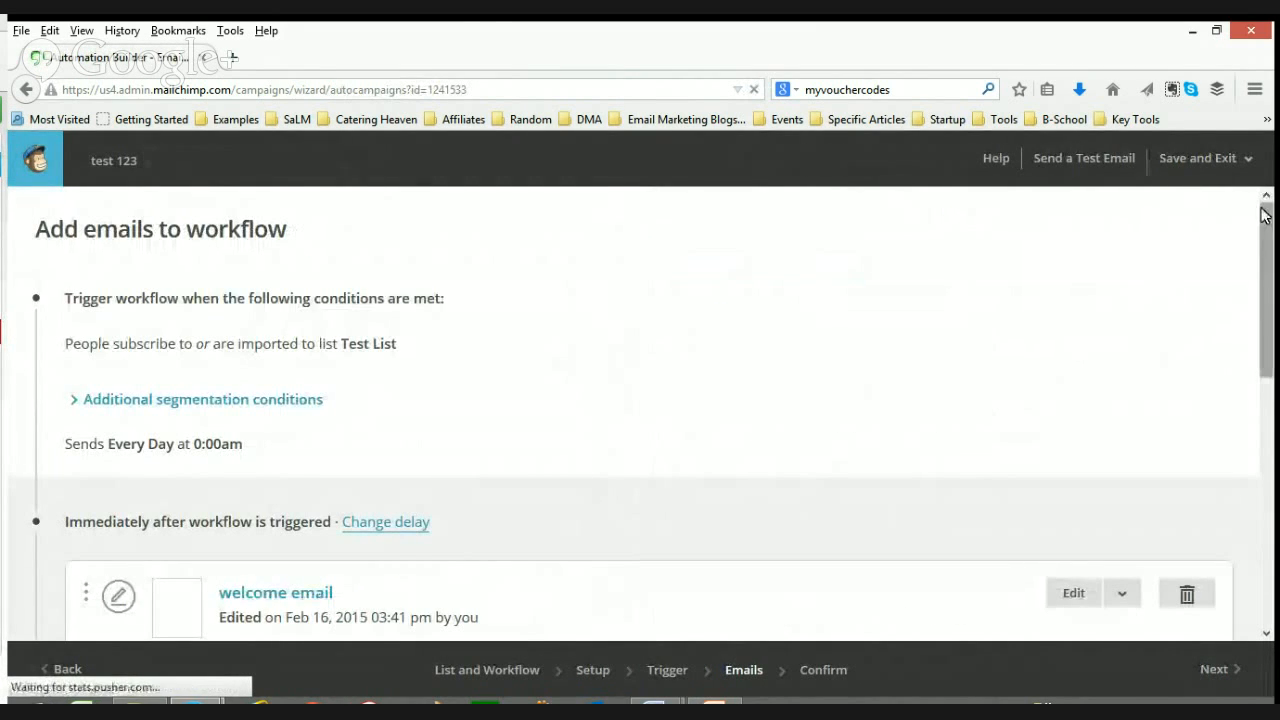
drag(1271, 218, 1273, 318)
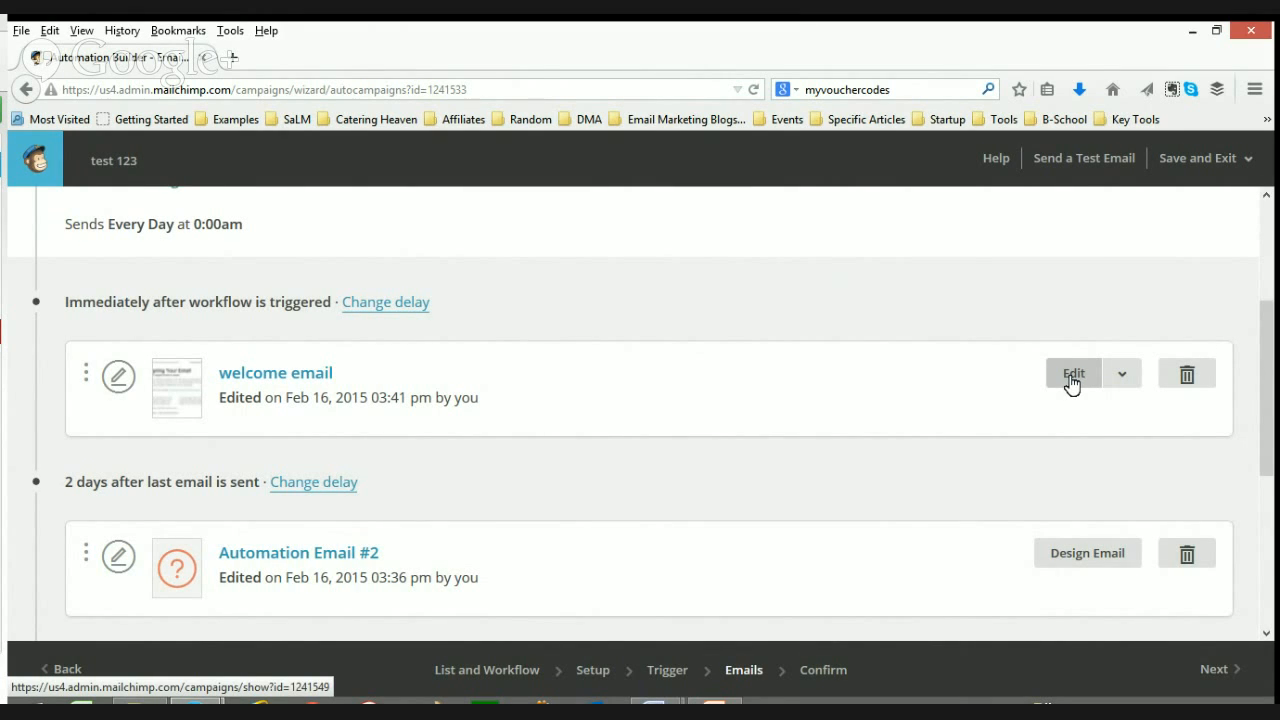
drag(1268, 368, 1273, 419)
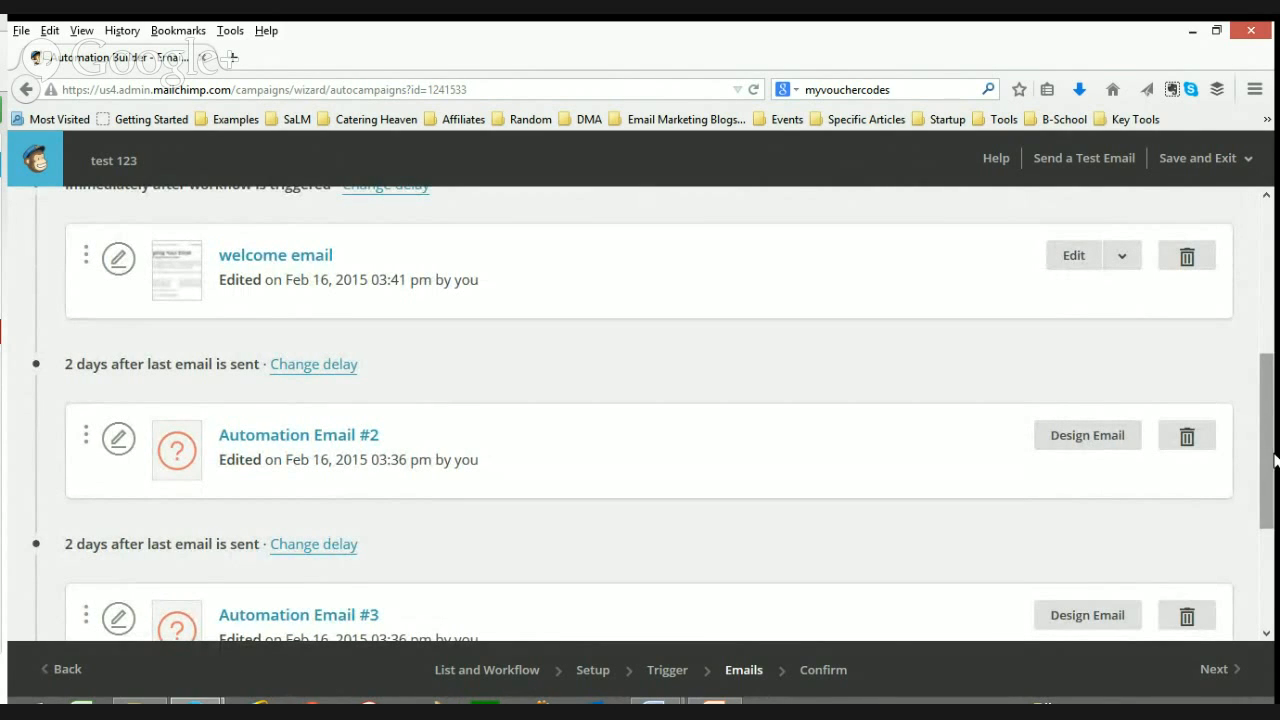
drag(1274, 452, 1272, 384)
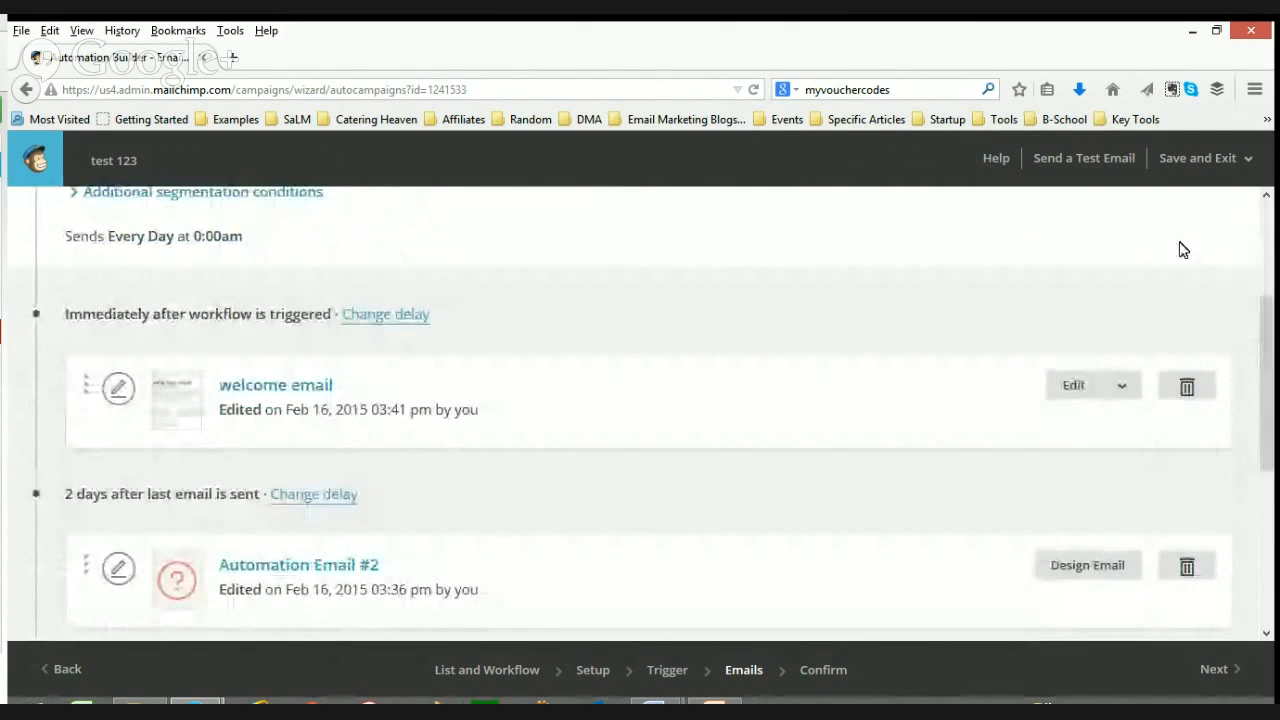
Examine the workflow's test options for all 3 emails or a specific email, and close them without sending
click(1068, 162)
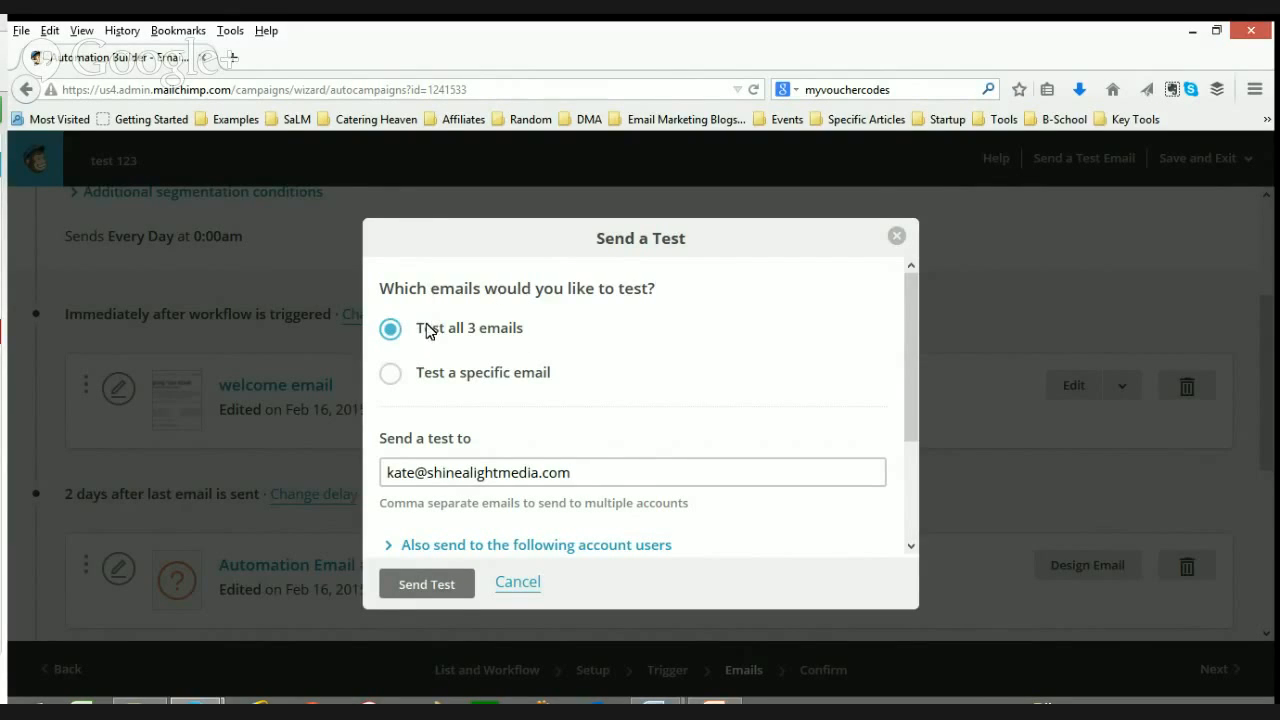
click(389, 380)
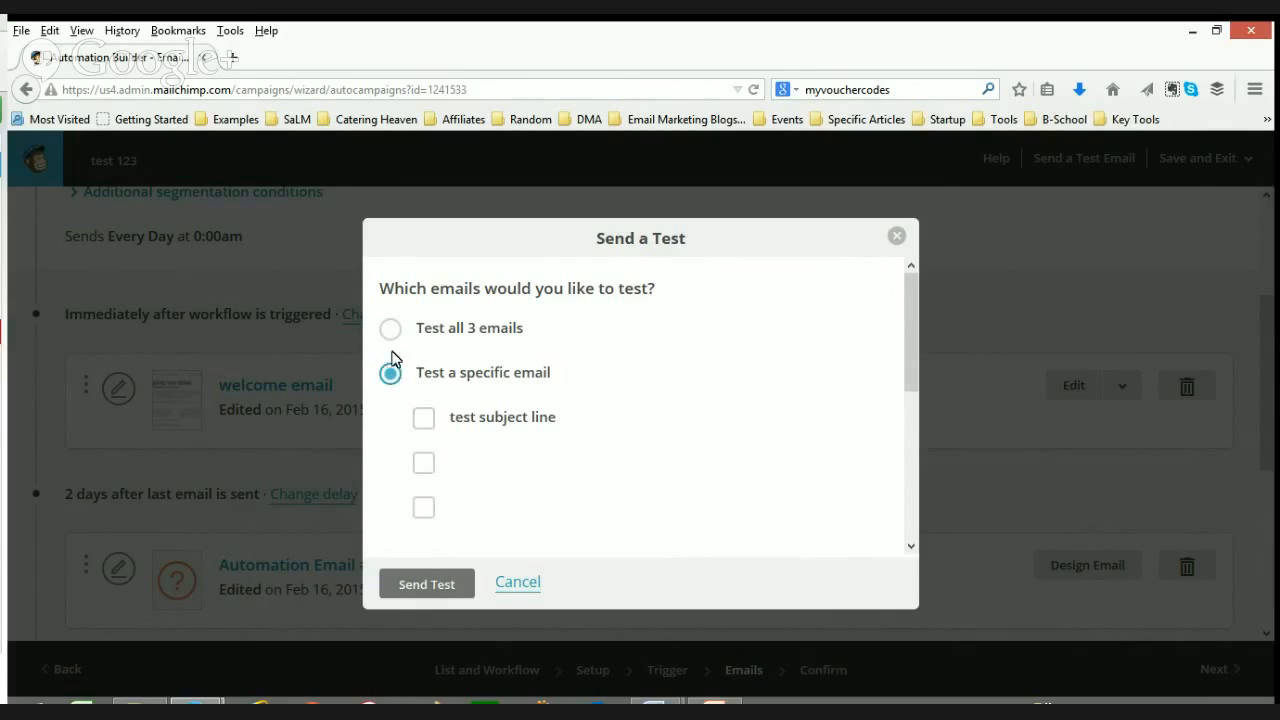
click(389, 329)
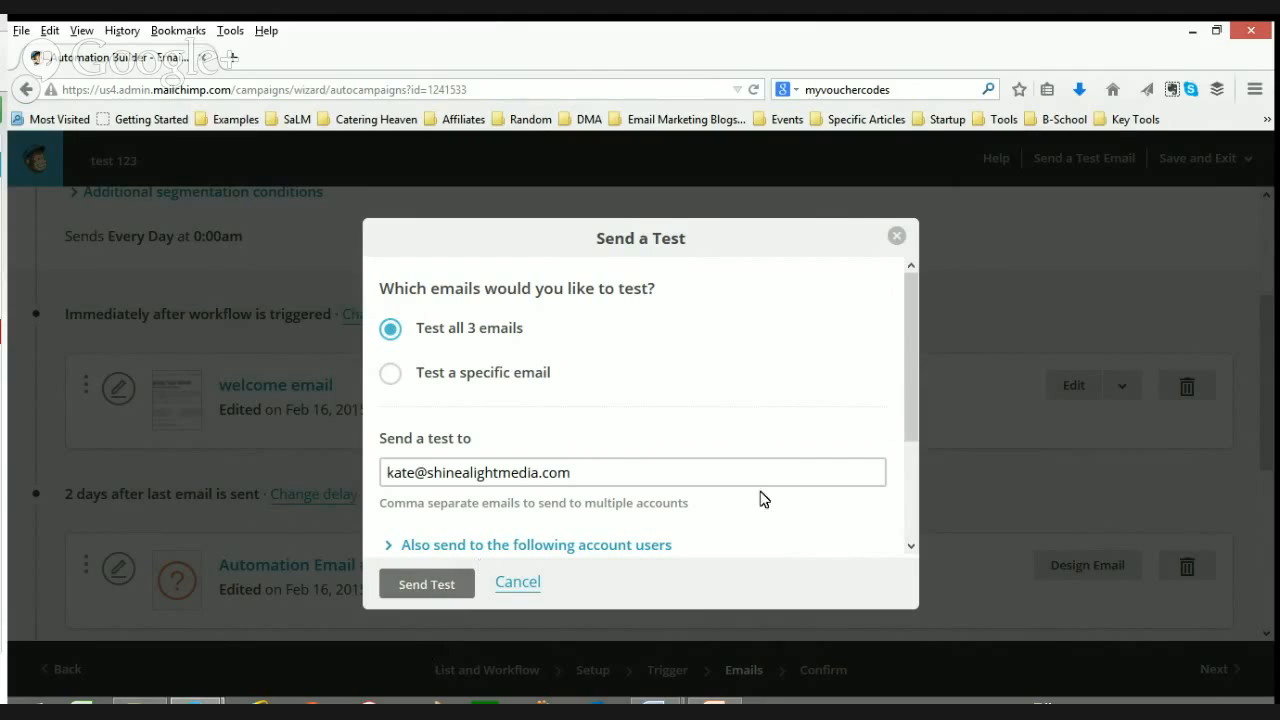
click(897, 238)
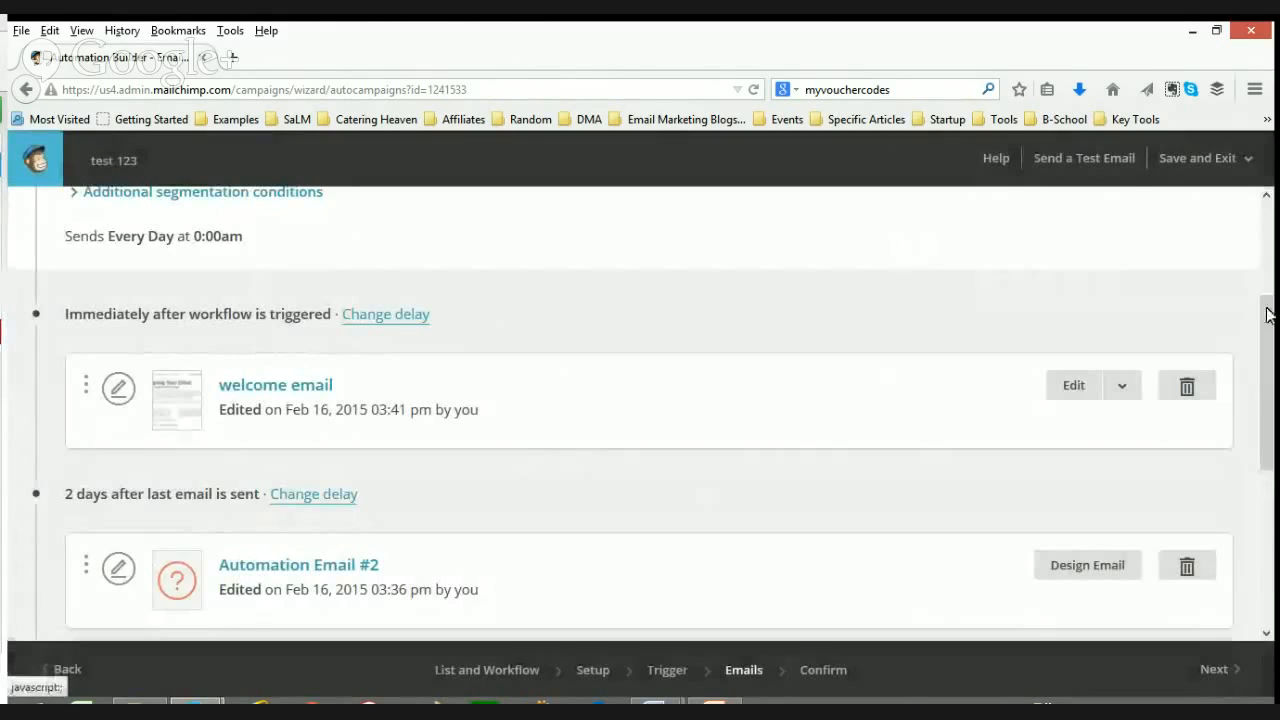
Look over the remaining workflow emails and proceed to the Confirm stage
drag(1268, 320, 1274, 447)
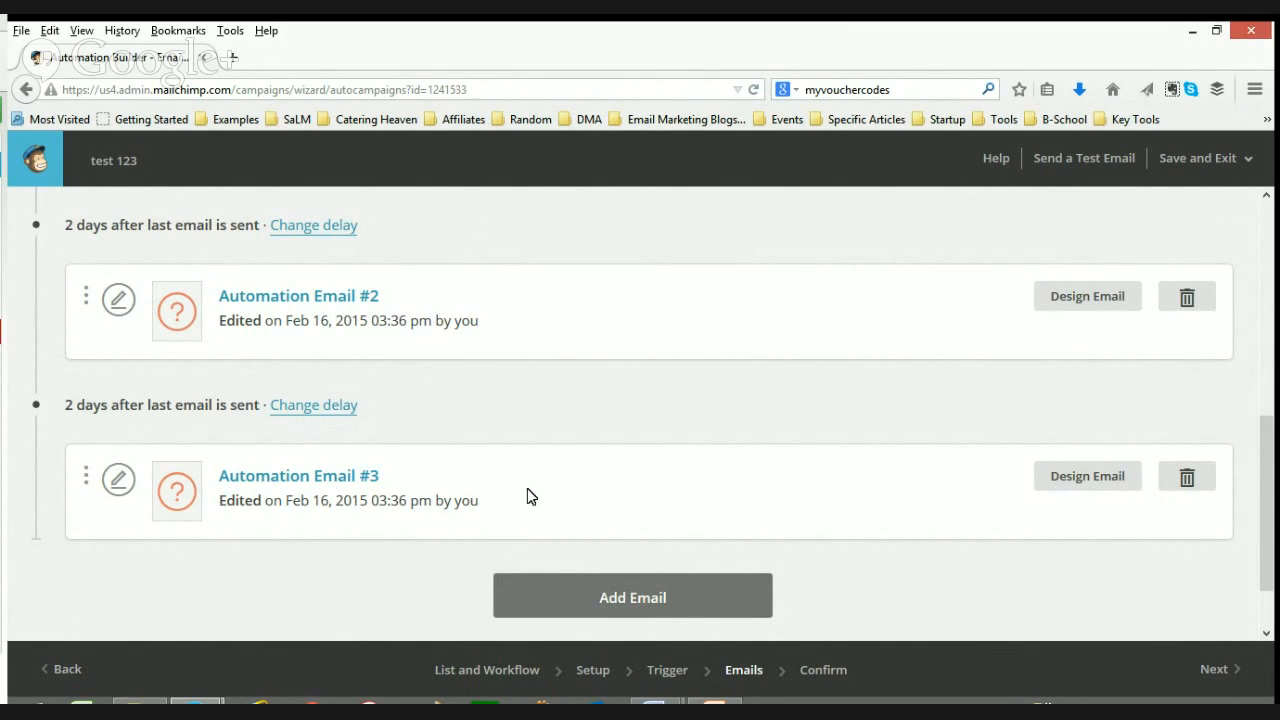
click(825, 672)
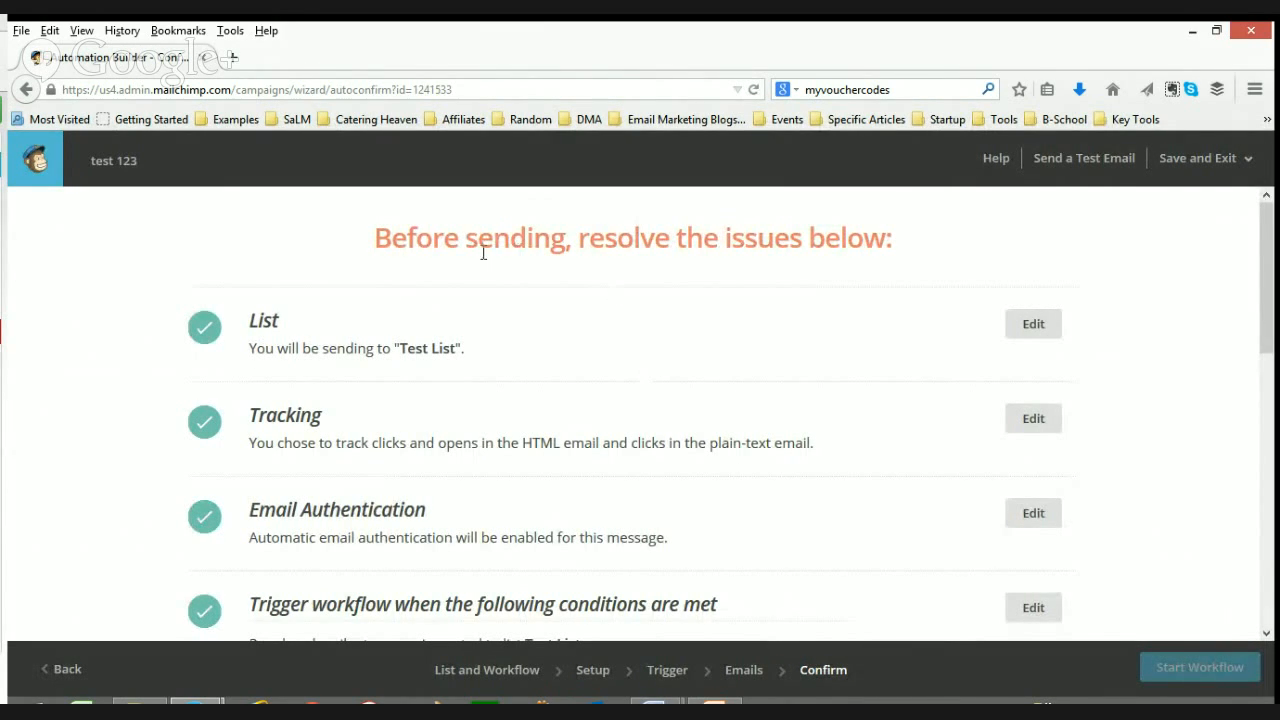
Review the confirmation checklist for the workflow's settings and three emails, and minimize the browser window
drag(377, 237, 931, 243)
click(1171, 257)
drag(1273, 288, 1273, 558)
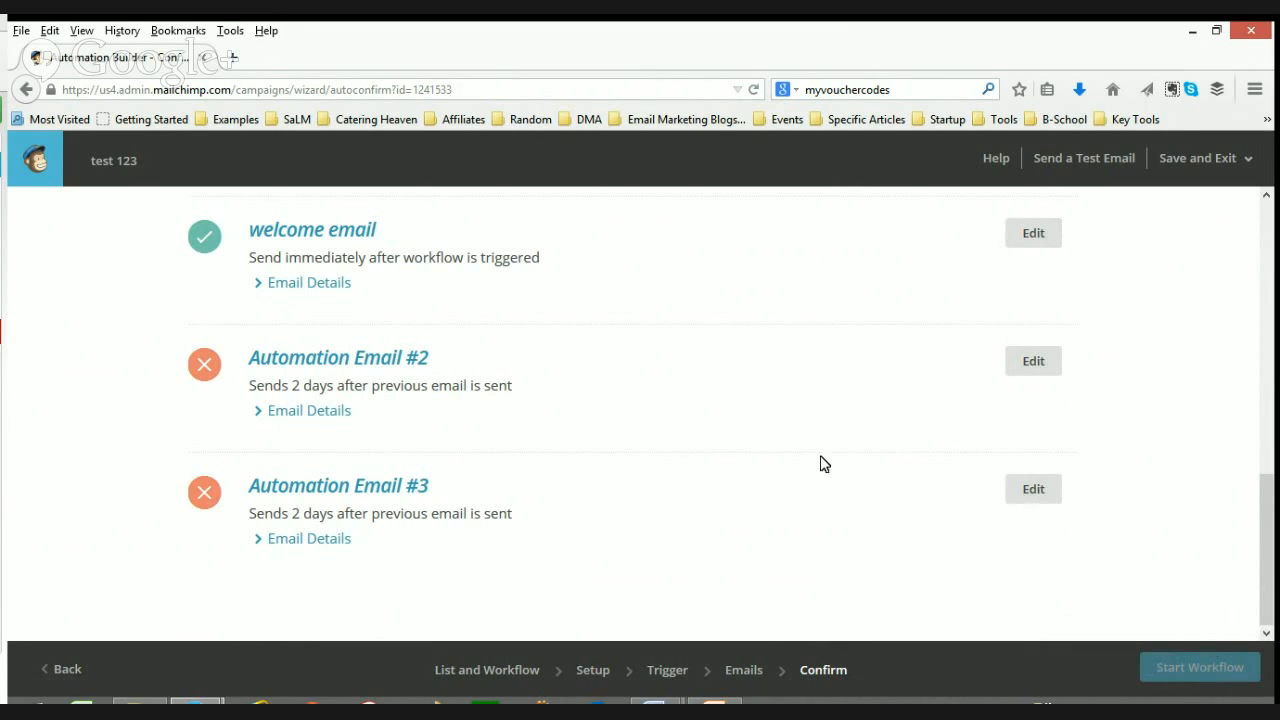
drag(1274, 590, 1268, 442)
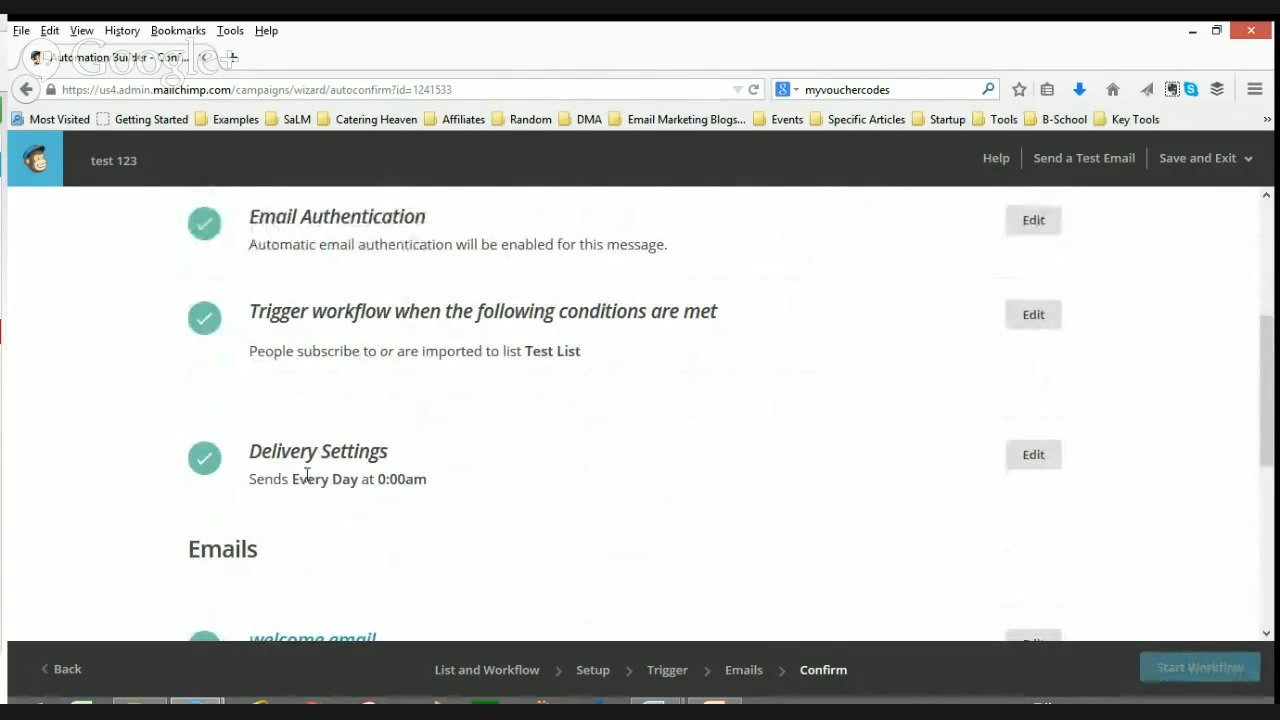
drag(1271, 442, 1274, 585)
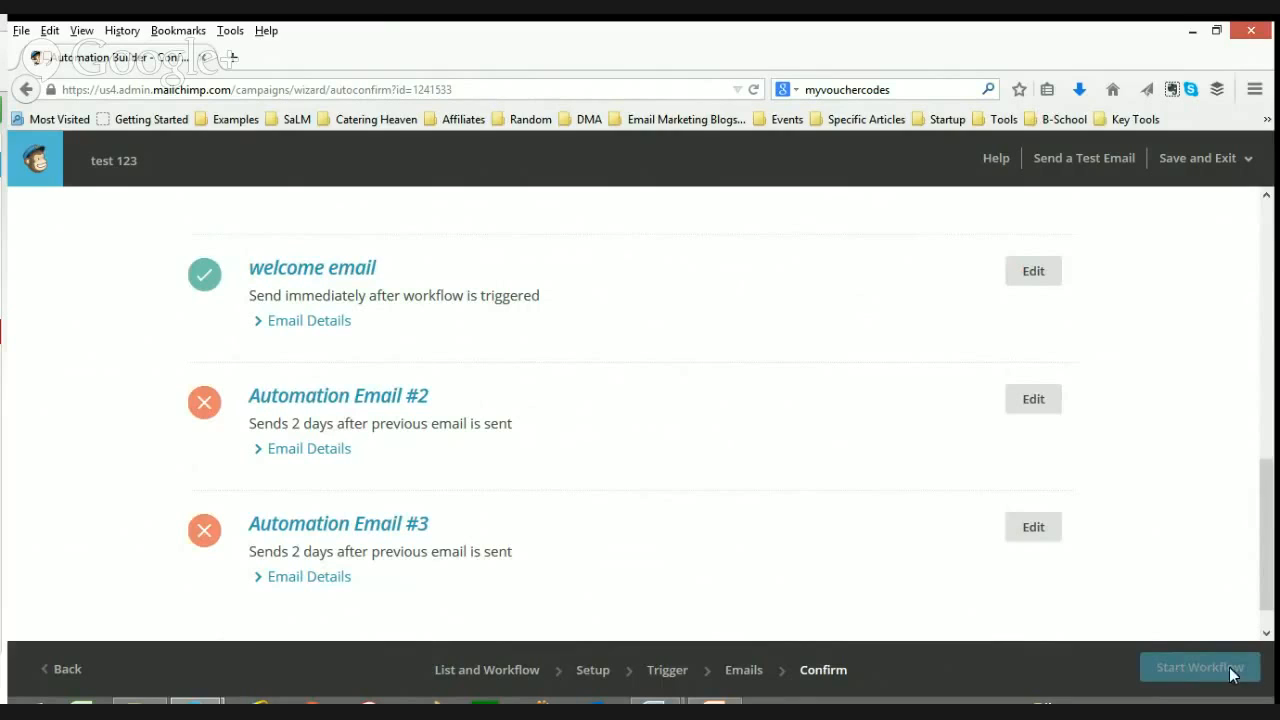
scroll(1270, 565, down, 1)
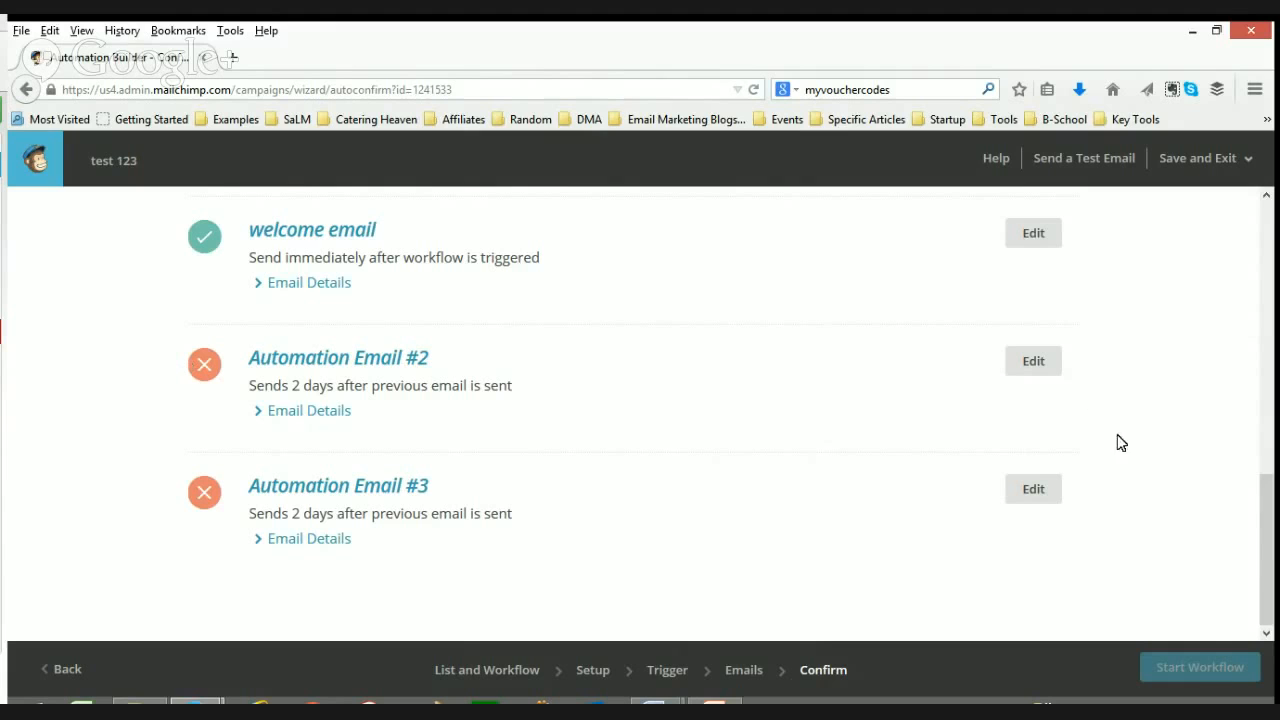
drag(1262, 514, 1264, 212)
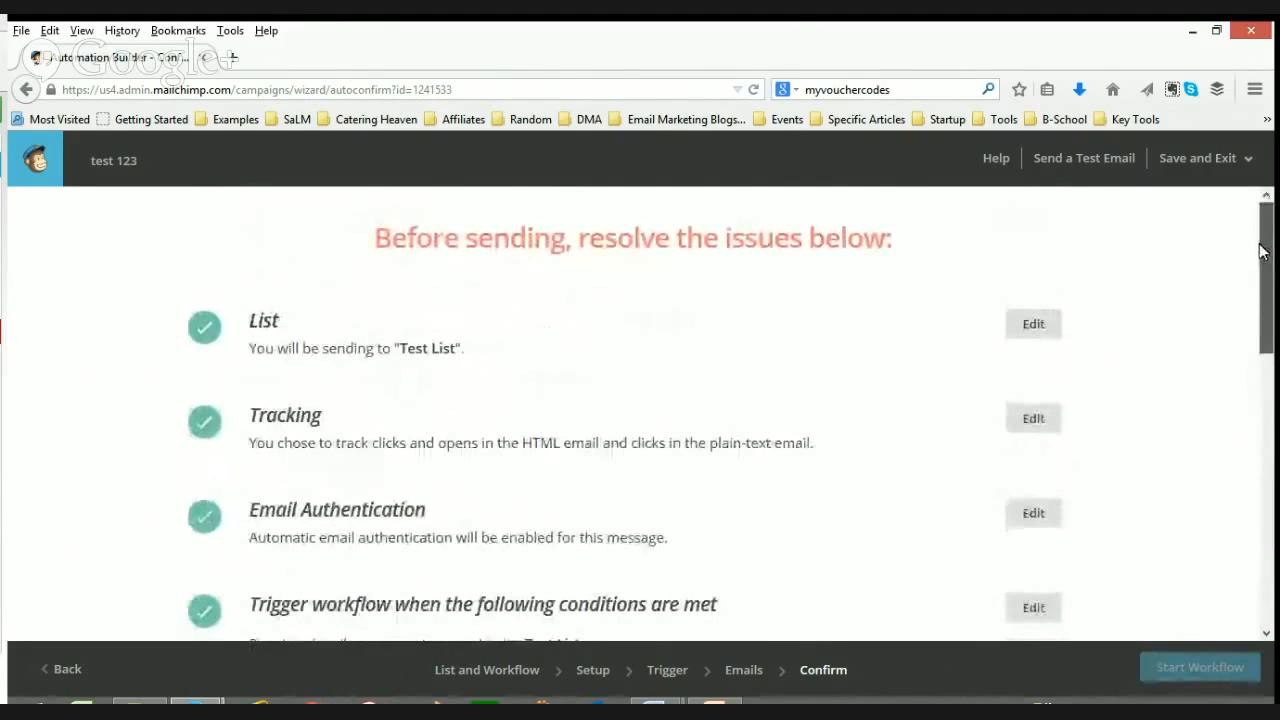
click(1192, 34)
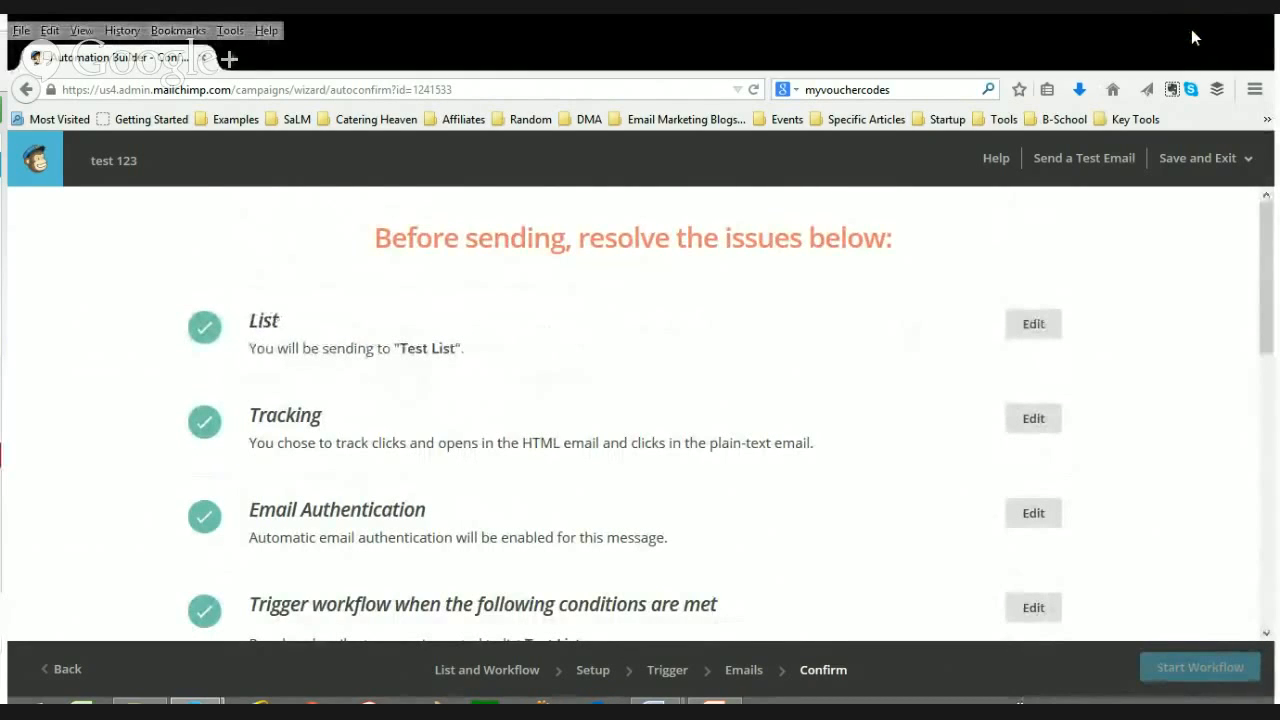